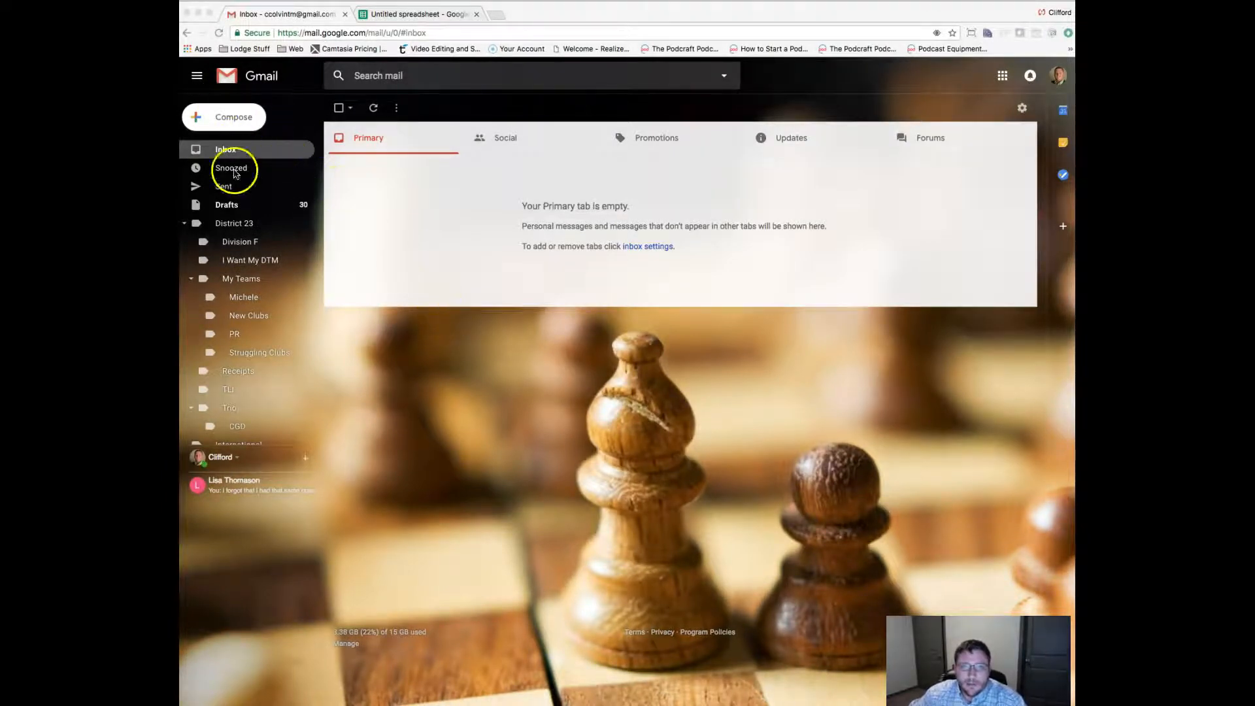
Start a new Gmail message and put the {{FirstName}} merge field in its subject.
{"action": "left_click", "coordinate": [254, 123]}
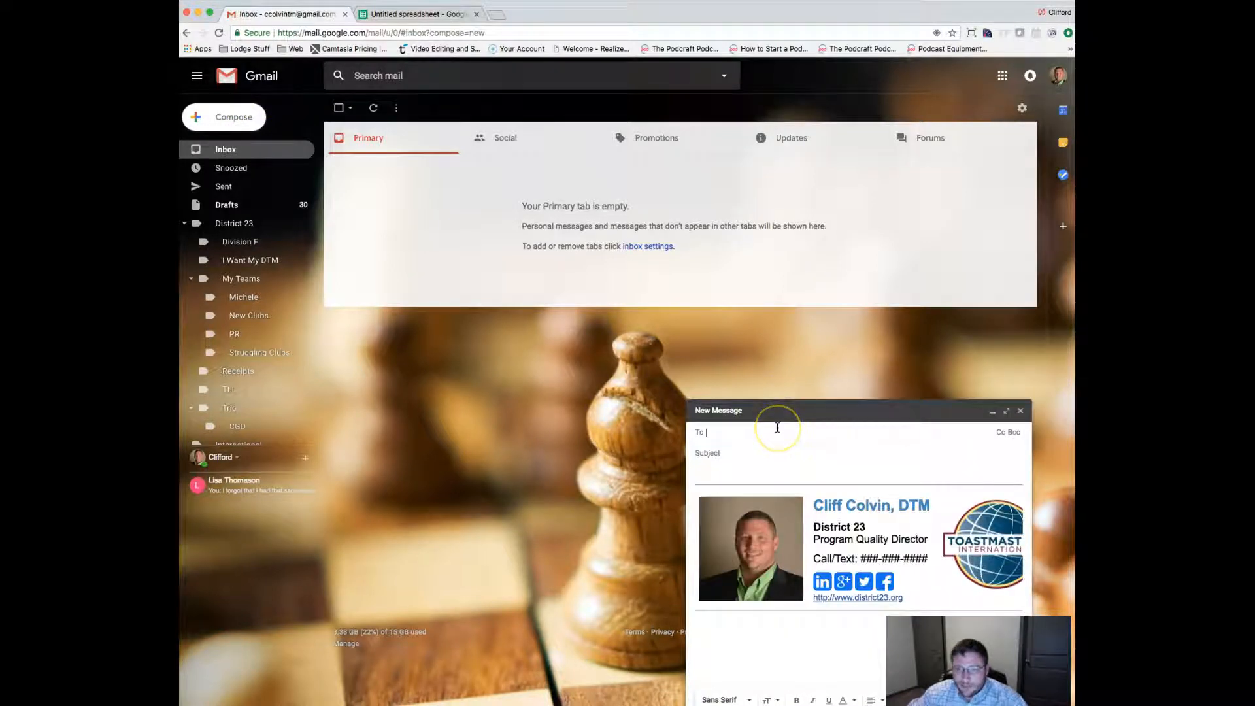
{"action": "left_click", "coordinate": [777, 428]}
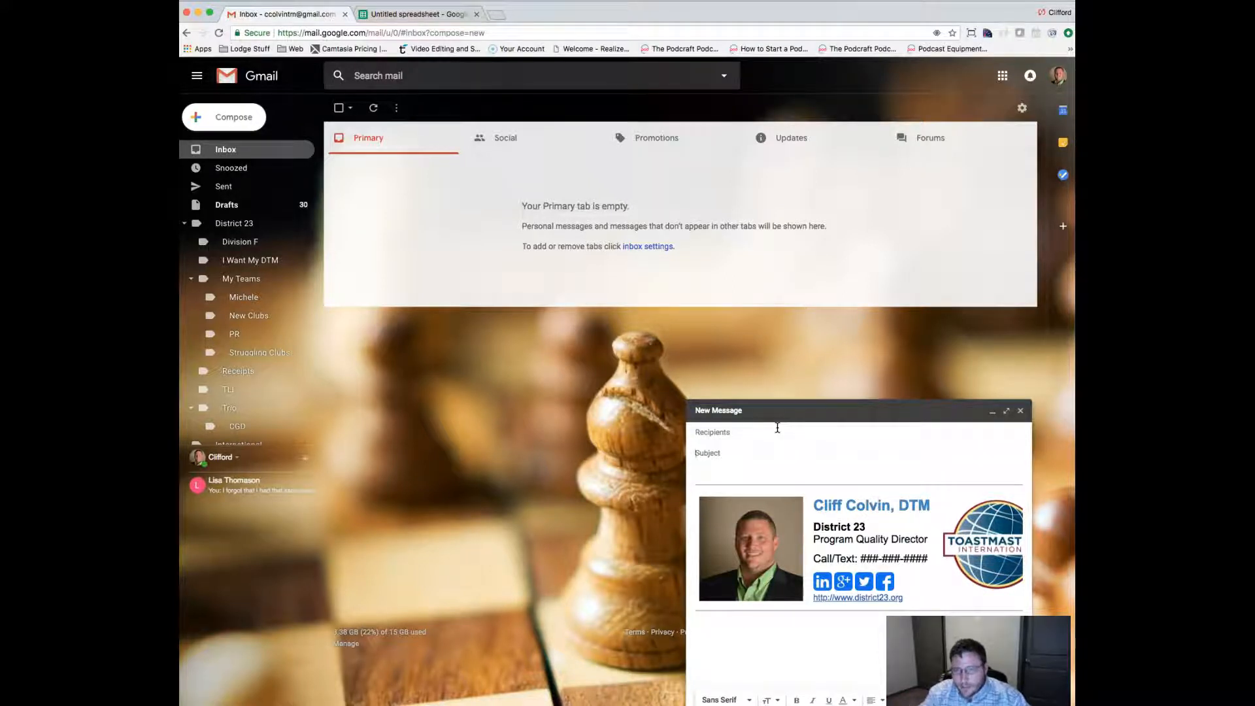
{"action": "type", "text": "{{"}
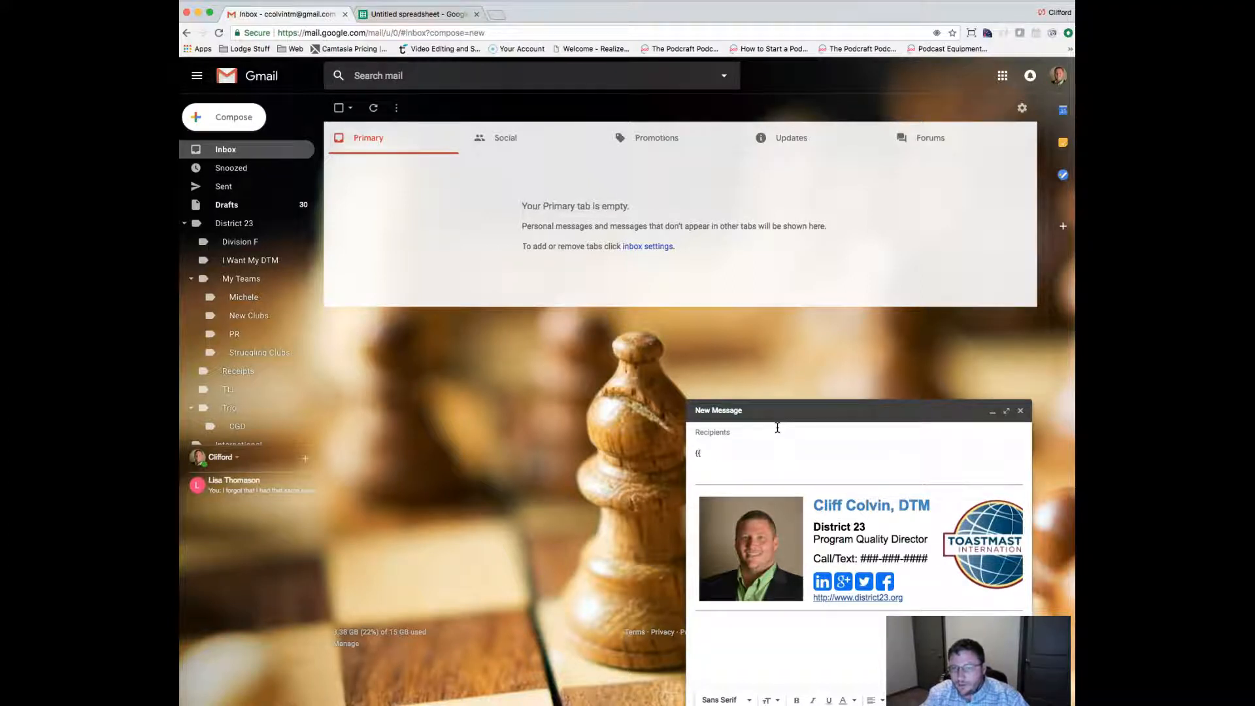
{"action": "type", "text": "FirstName}}"}
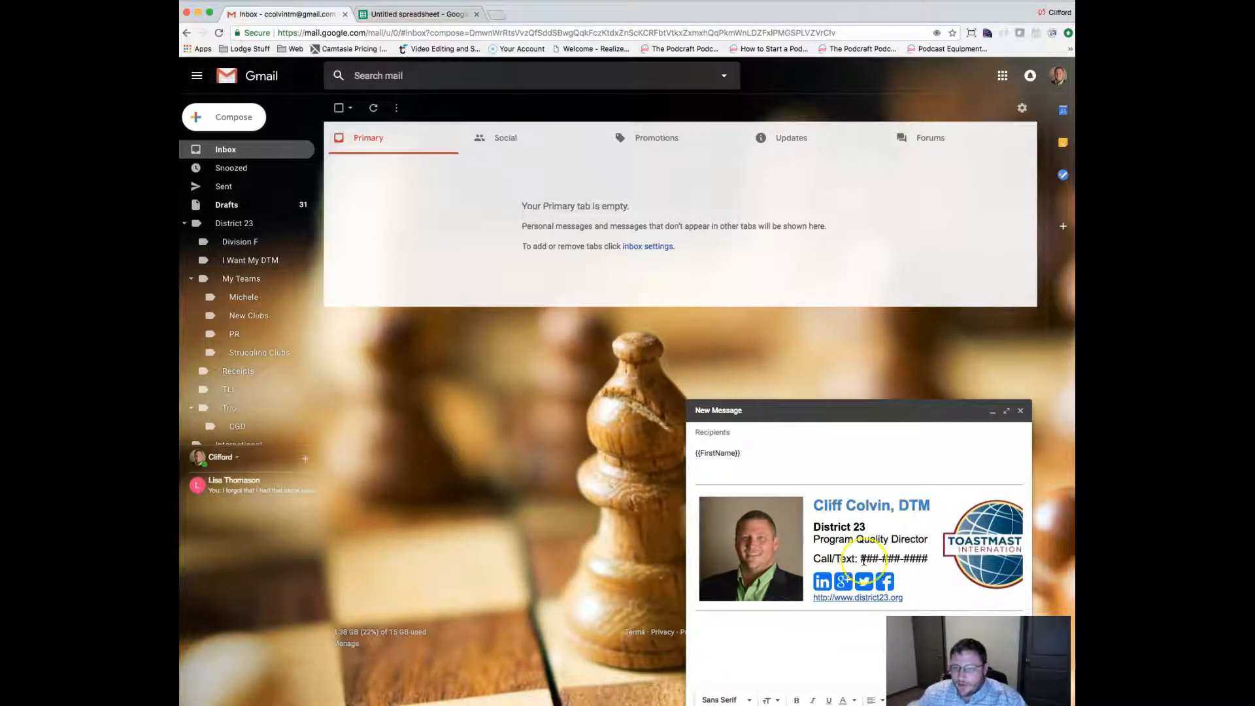
Complete the subject as '{{FirstName}} I need you to look at this great information!'.
{"action": "left_click", "coordinate": [737, 702]}
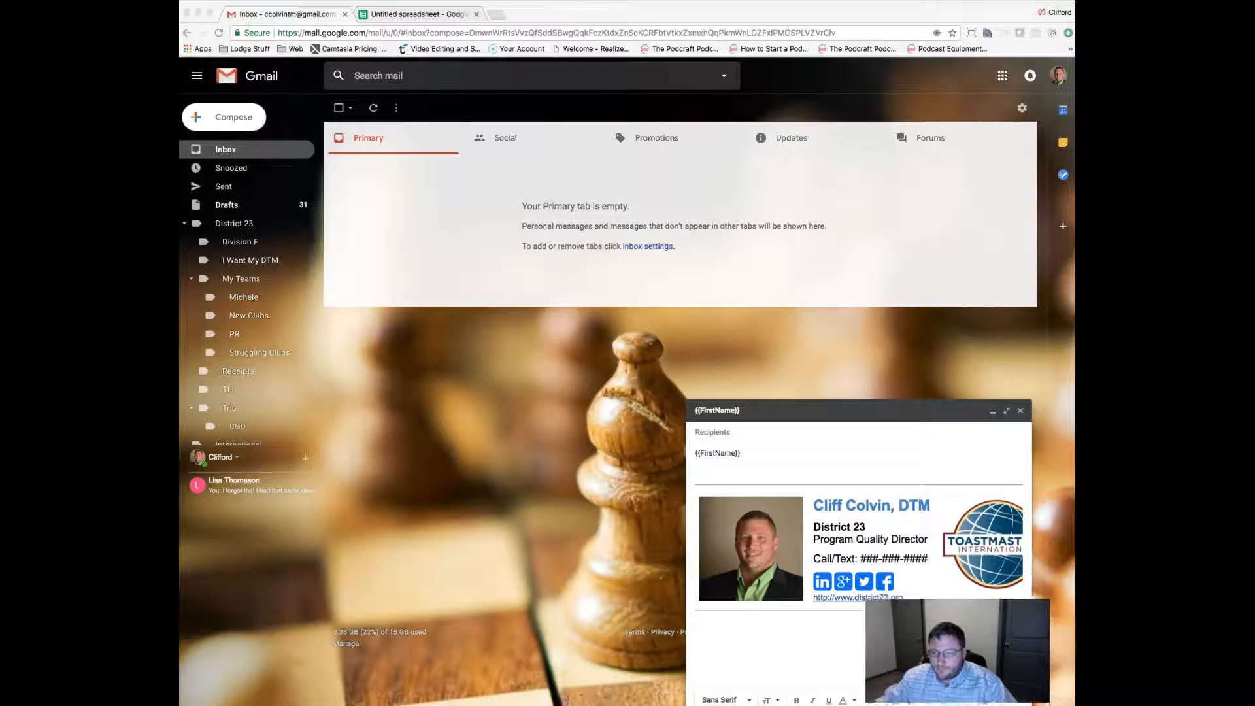
{"action": "left_click", "coordinate": [764, 457]}
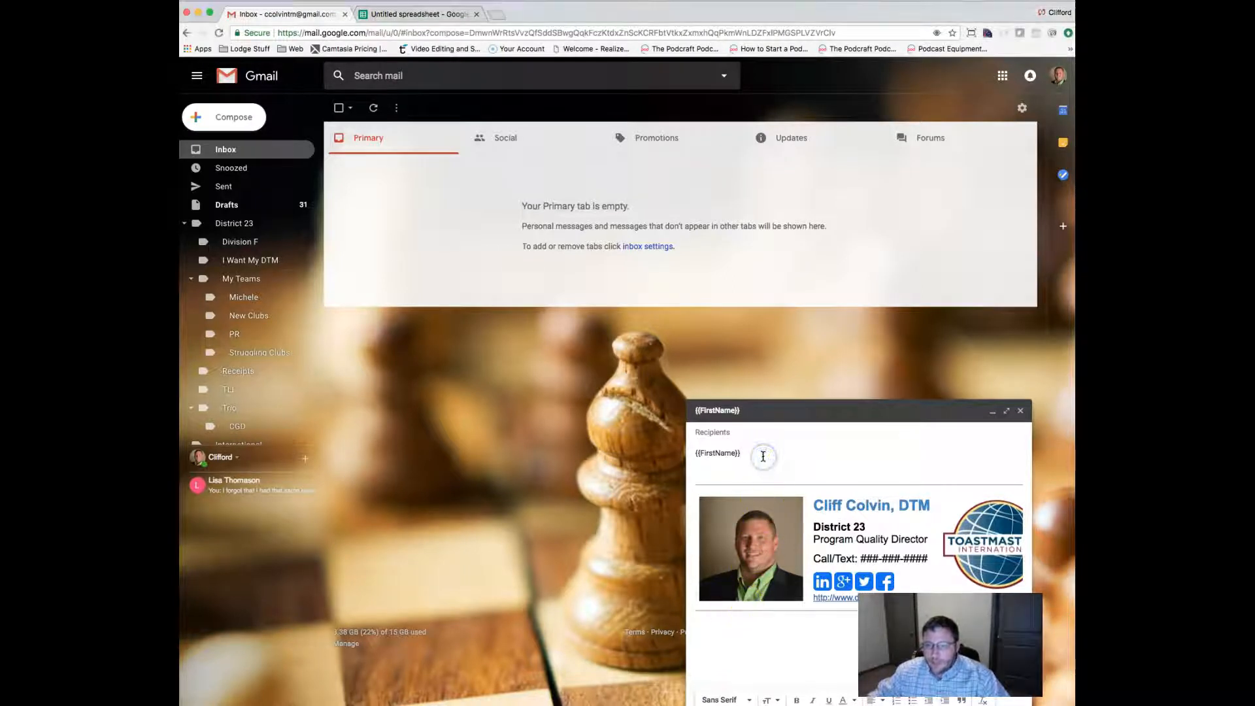
{"action": "type", "text": "I need you to "}
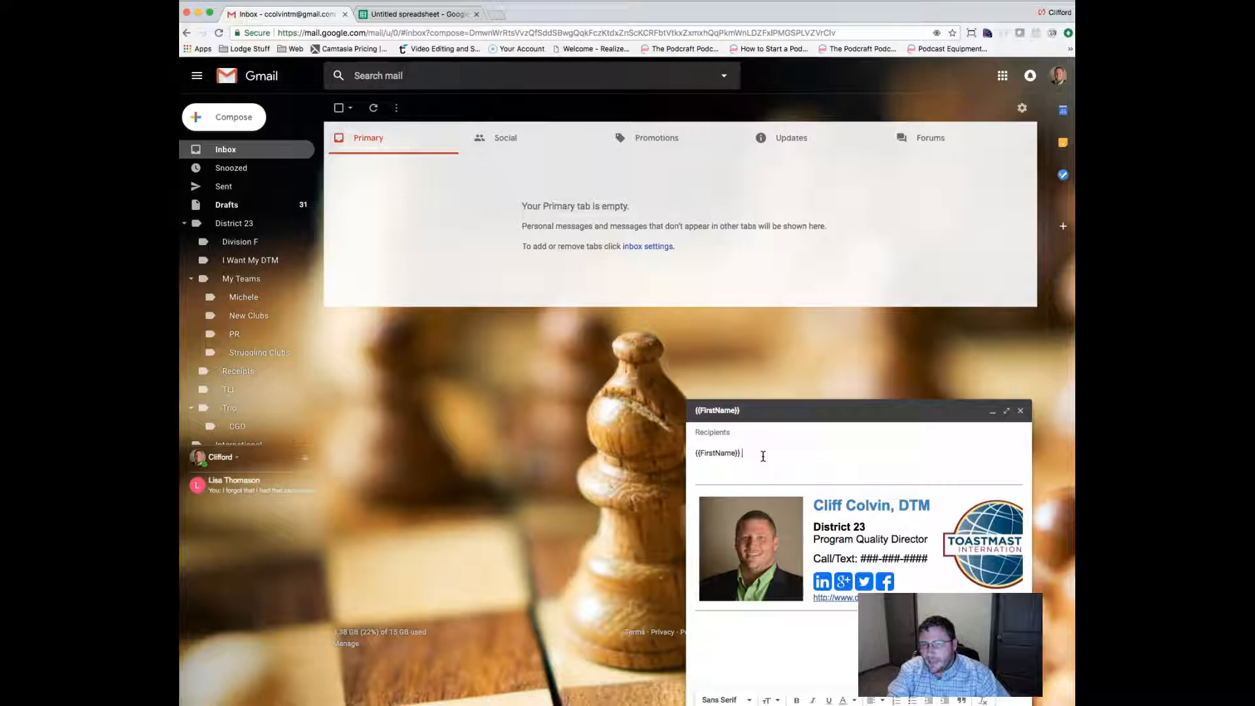
{"action": "type", "text": "look"}
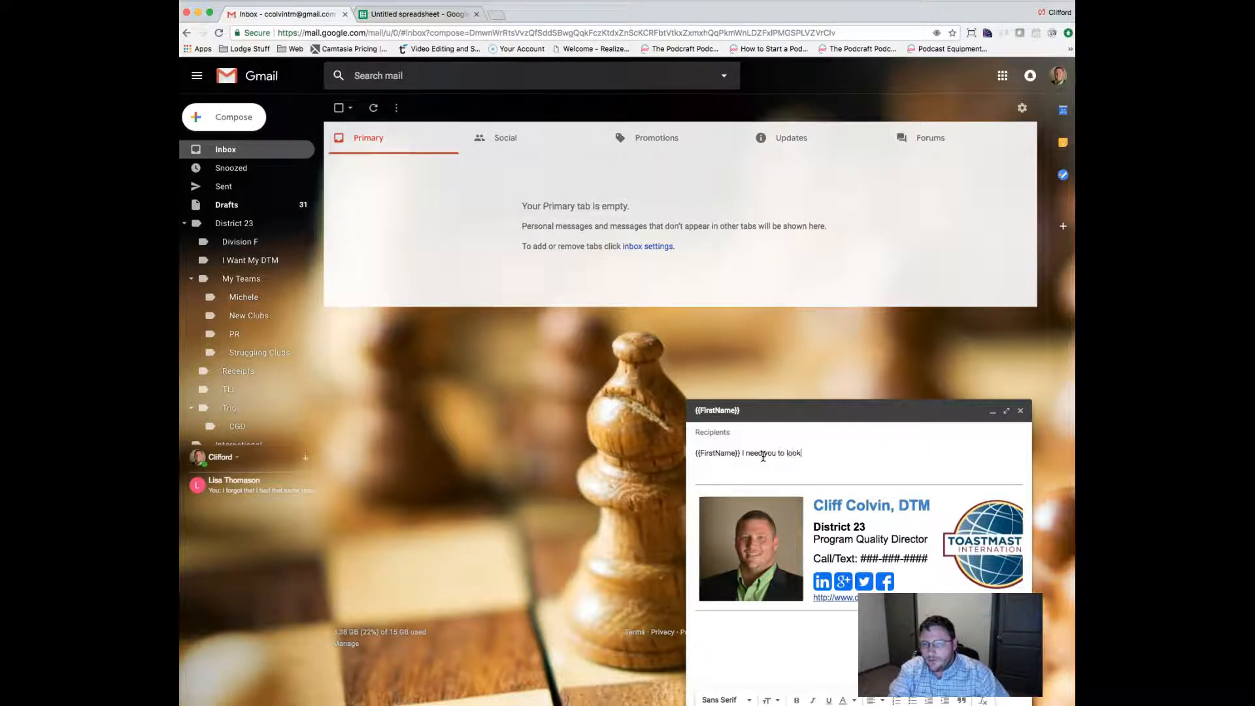
{"action": "type", "text": " at this great information!"}
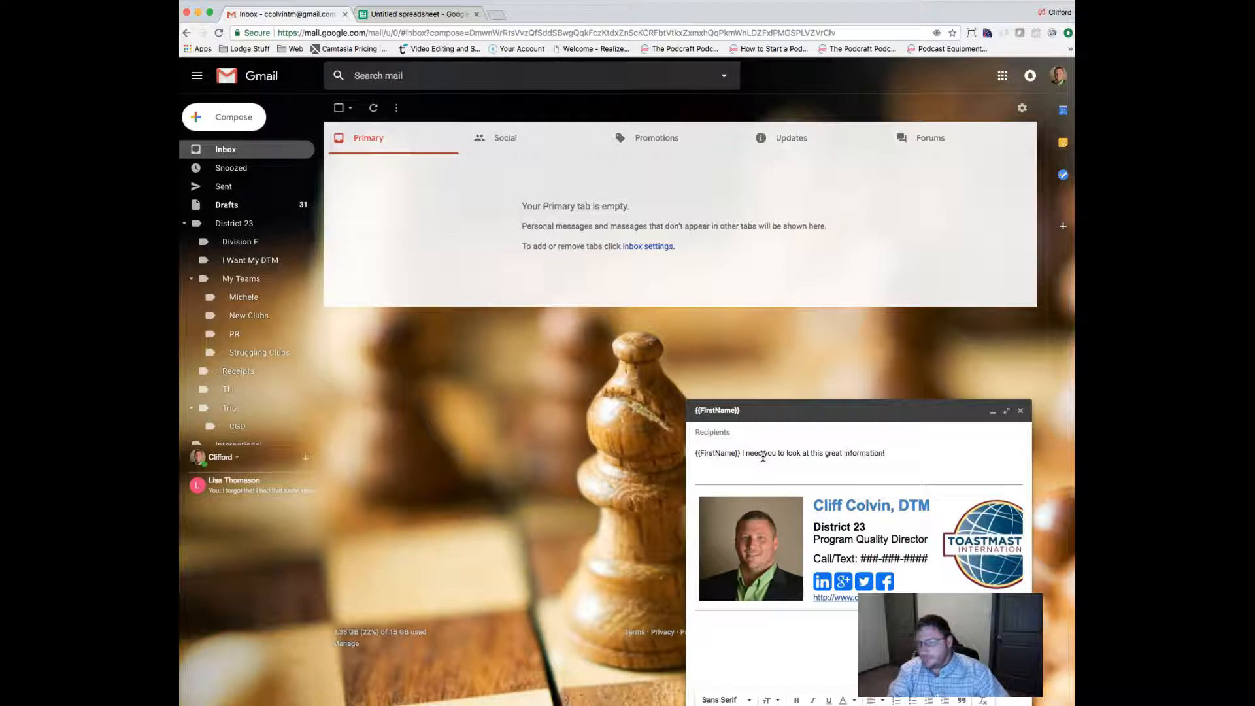
Write the '{{FirstName}},' greeting and a line asking for feedback on the attached information.
{"action": "key", "text": "Tab"}
{"action": "type", "text": "{{FirstName}},"}
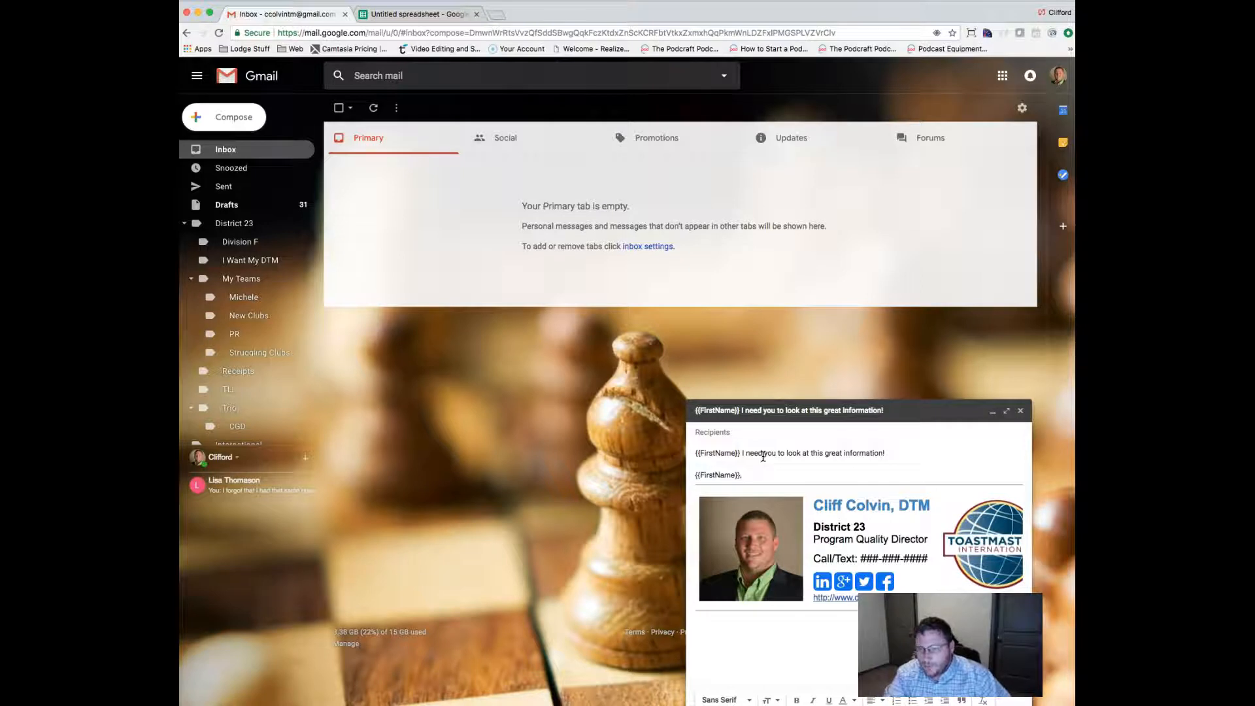
{"action": "key", "text": "Return"}
{"action": "type", "text": "I wa"}
{"action": "type", "text": "nt you to "}
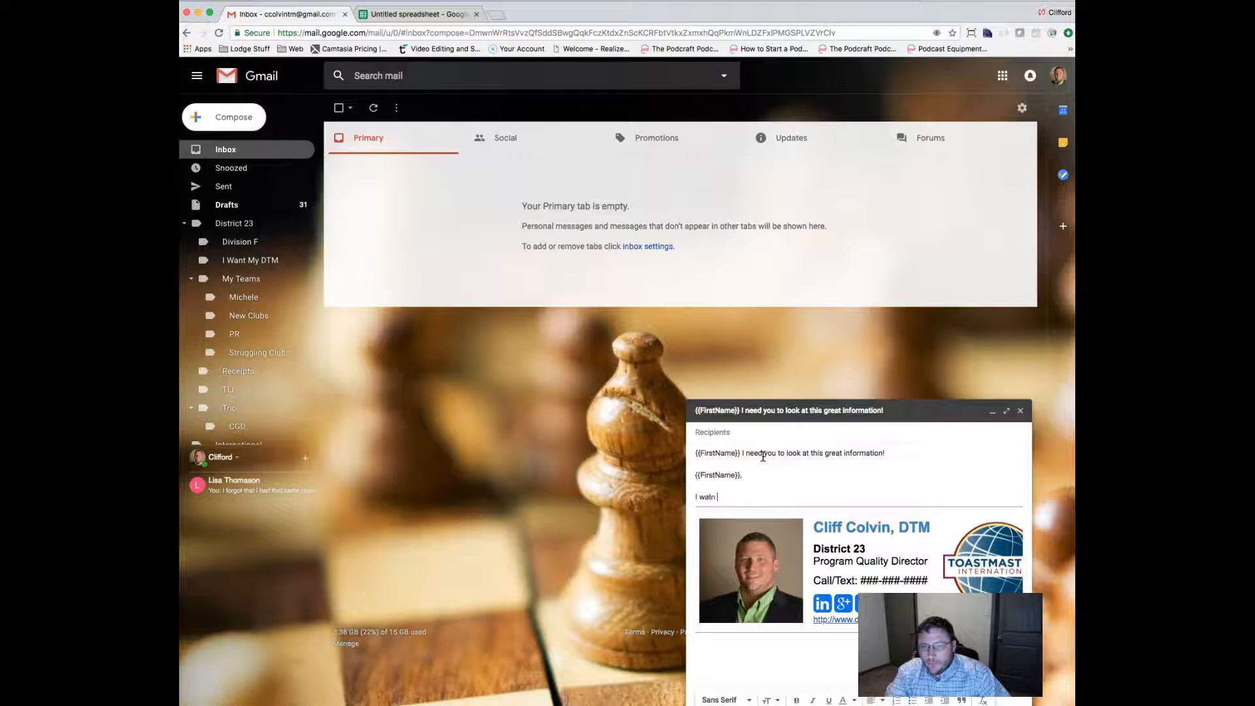
{"action": "type", "text": "loo"}
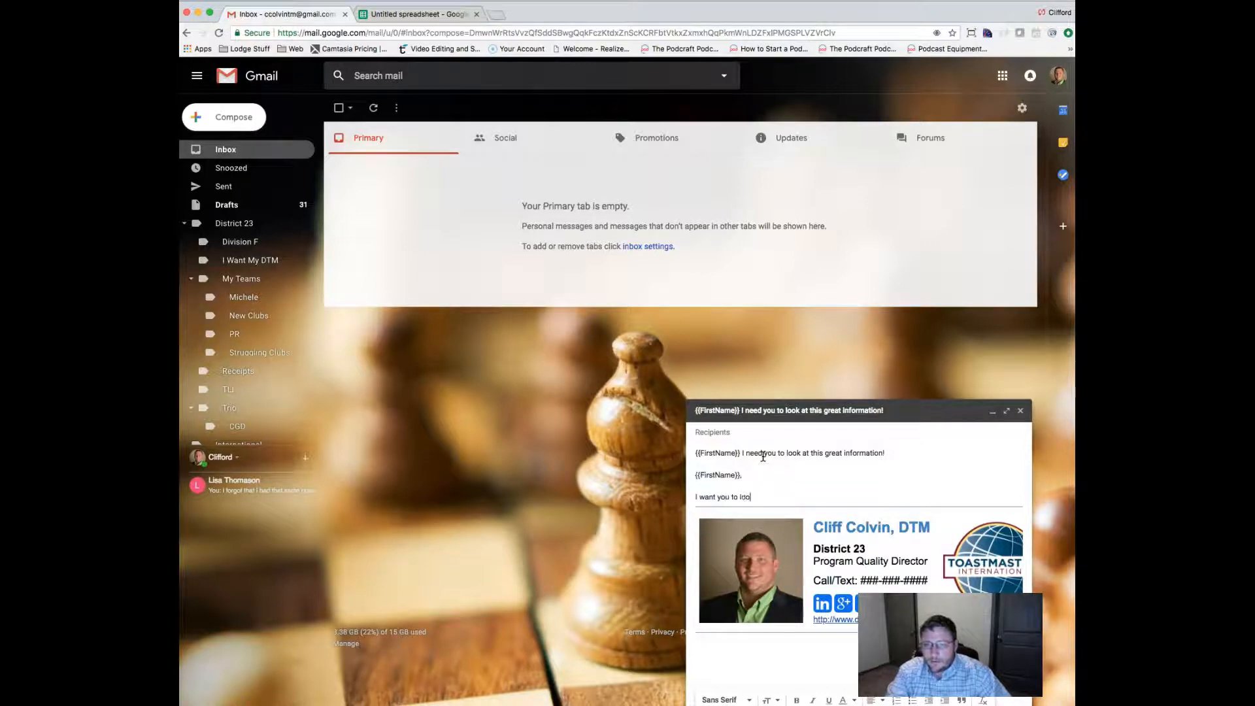
{"action": "type", "text": "k over this attache"}
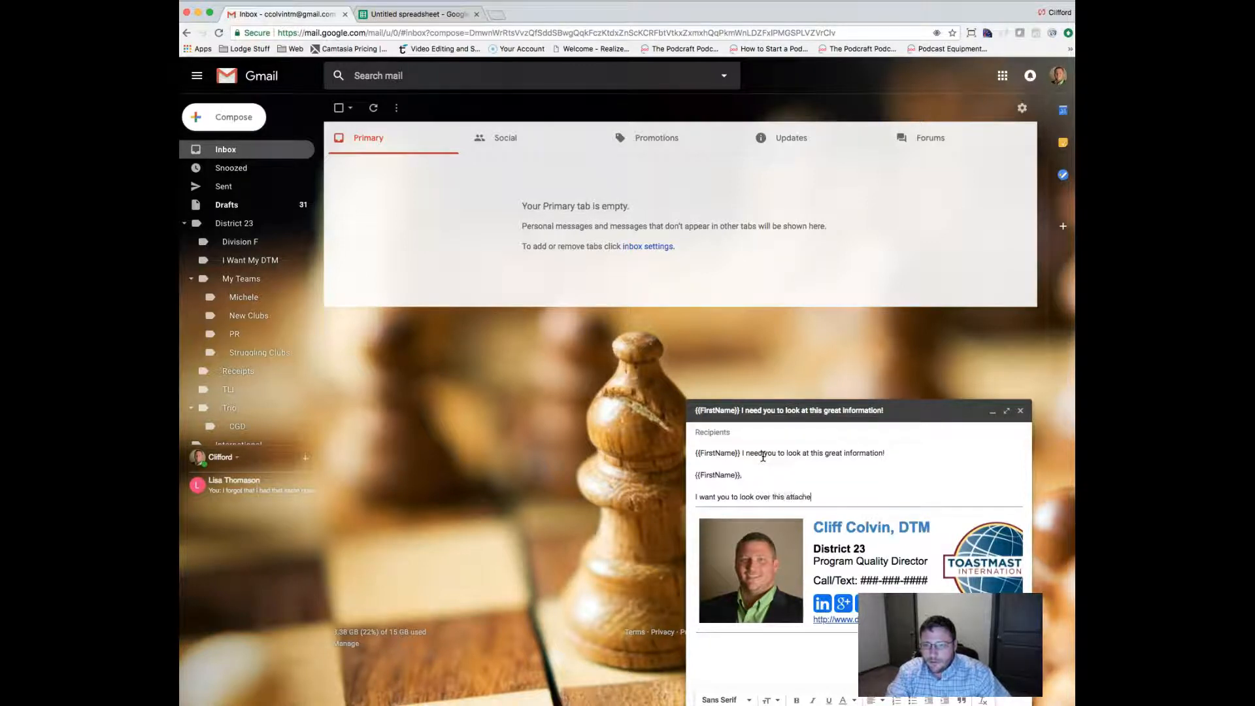
{"action": "type", "text": "d information, and "}
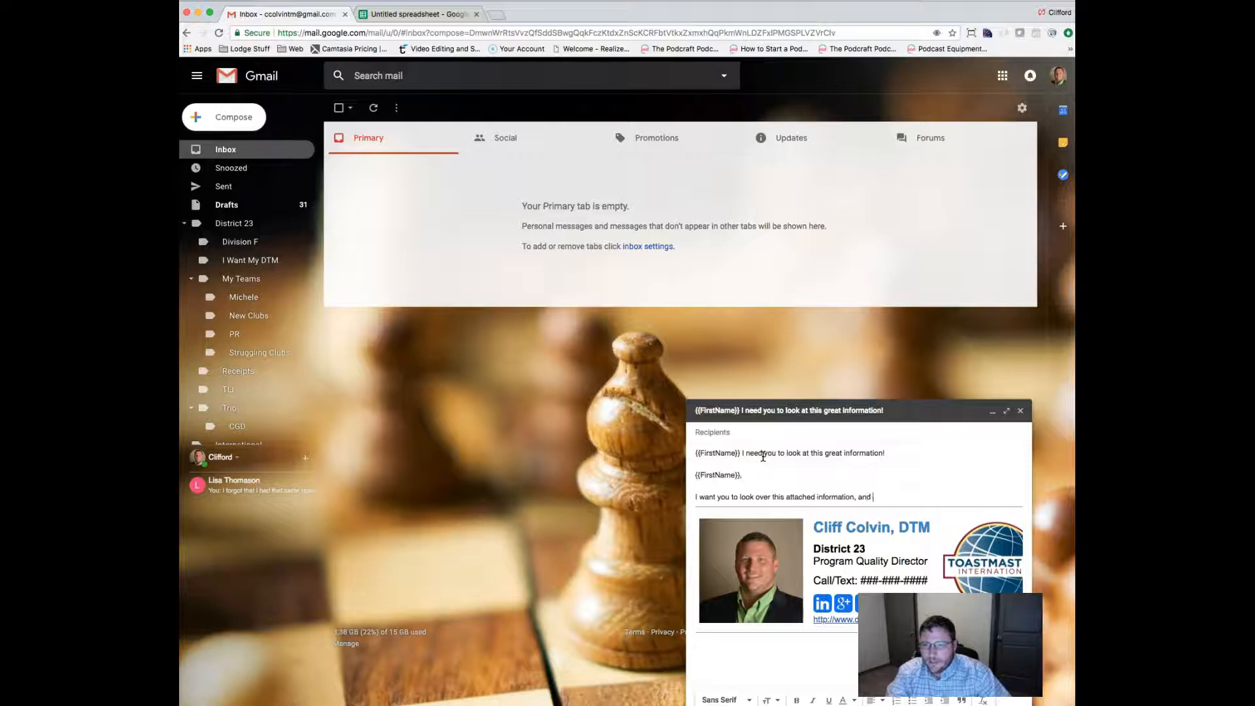
{"action": "type", "text": "can't wait to hear your feedback!"}
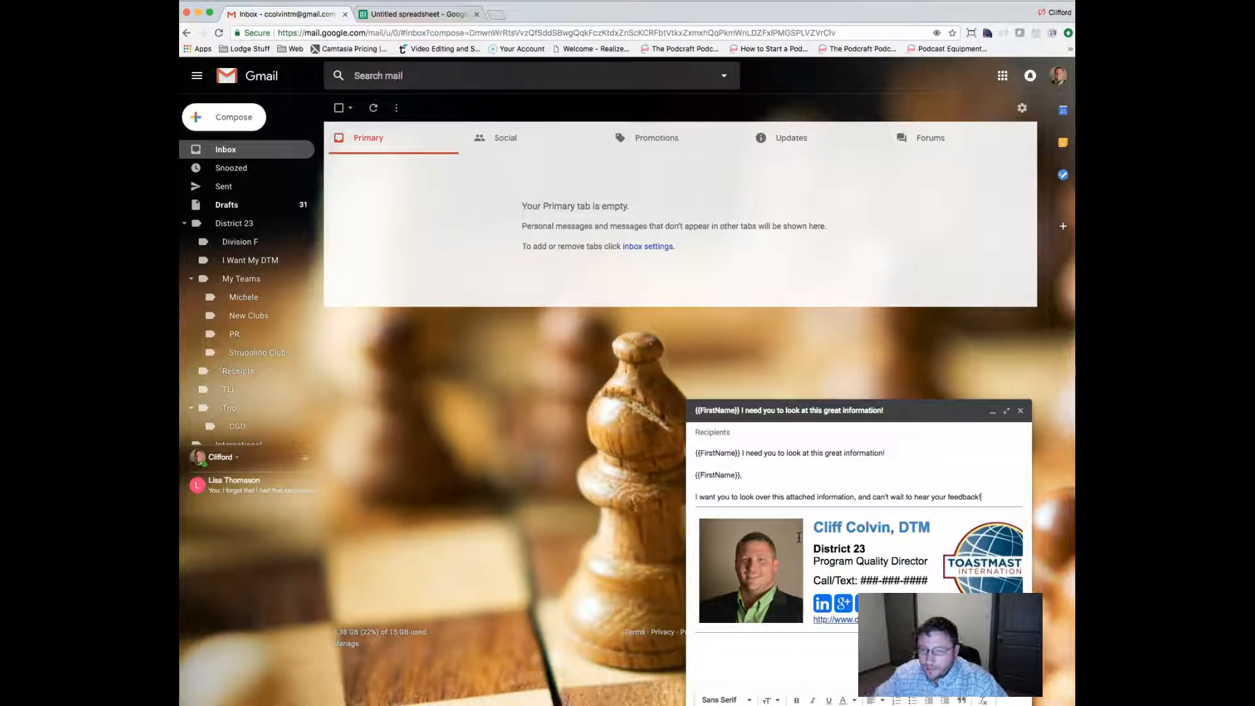
{"action": "key", "text": "Return"}
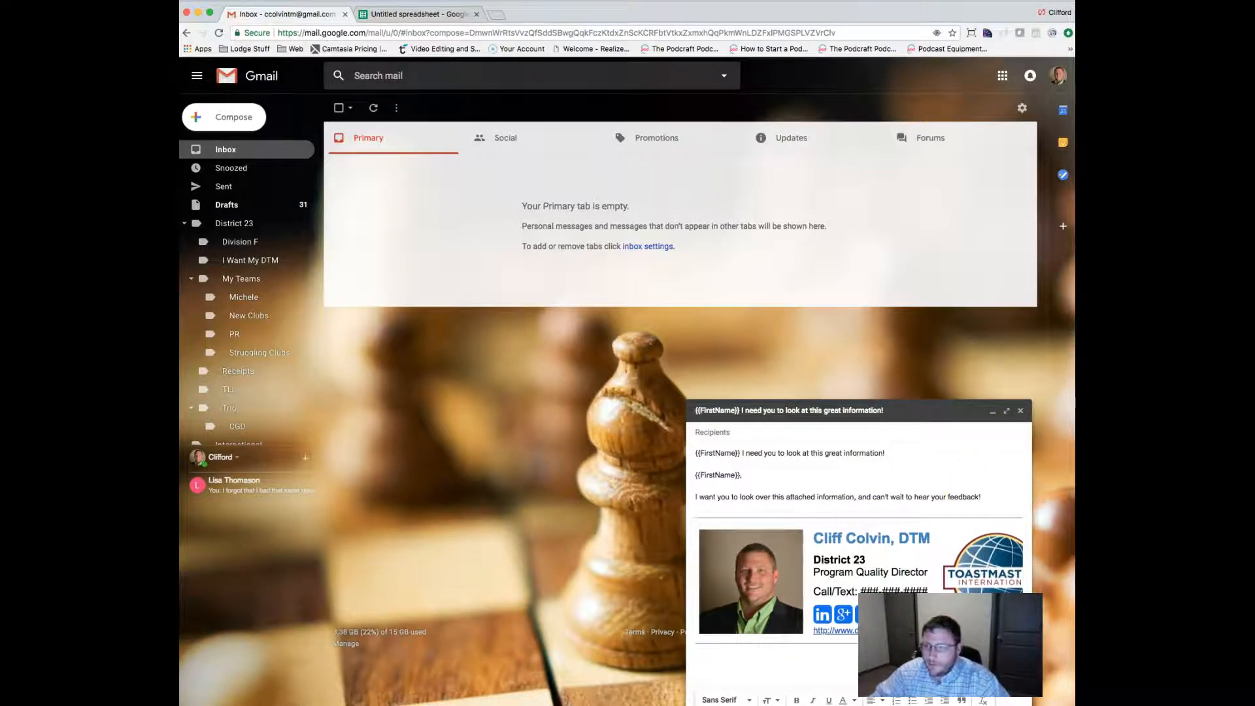
Attach bs_busi.pdf to the message and add a {{Message}} placeholder line.
{"action": "left_click_drag", "start_coordinate": [1072, 379], "coordinate": [823, 626]}
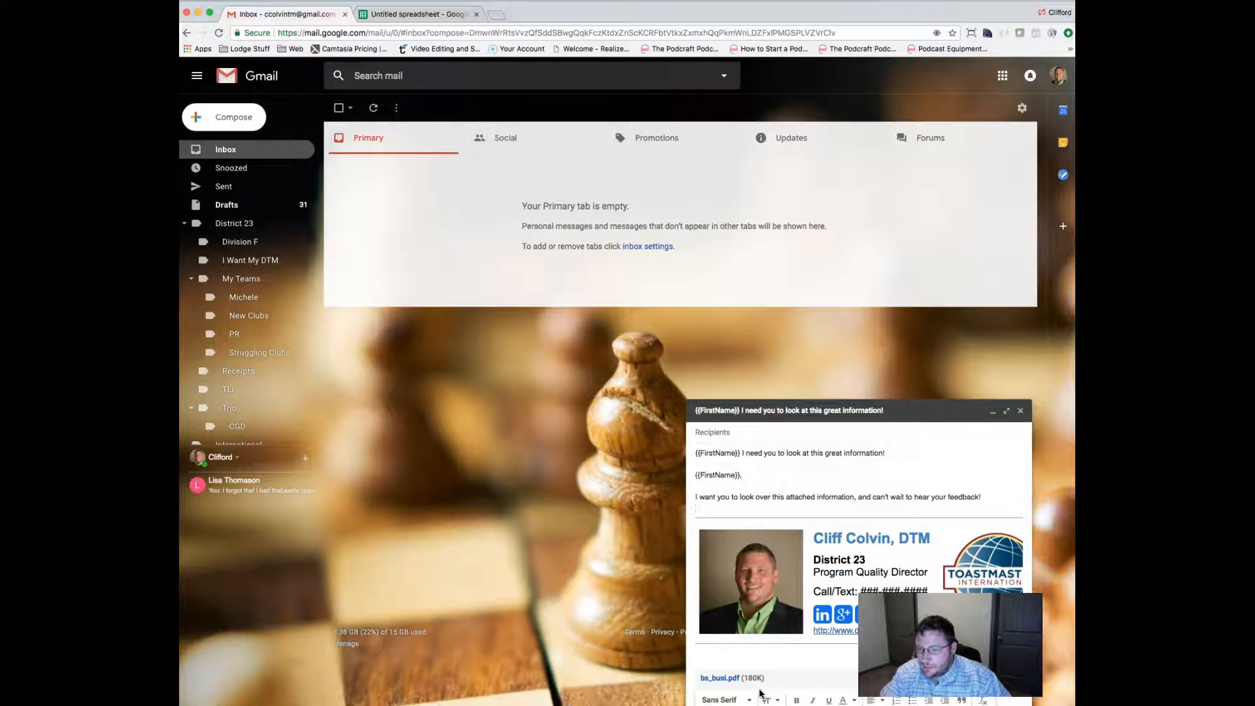
{"action": "key", "text": "Return"}
{"action": "type", "text": "{{"}
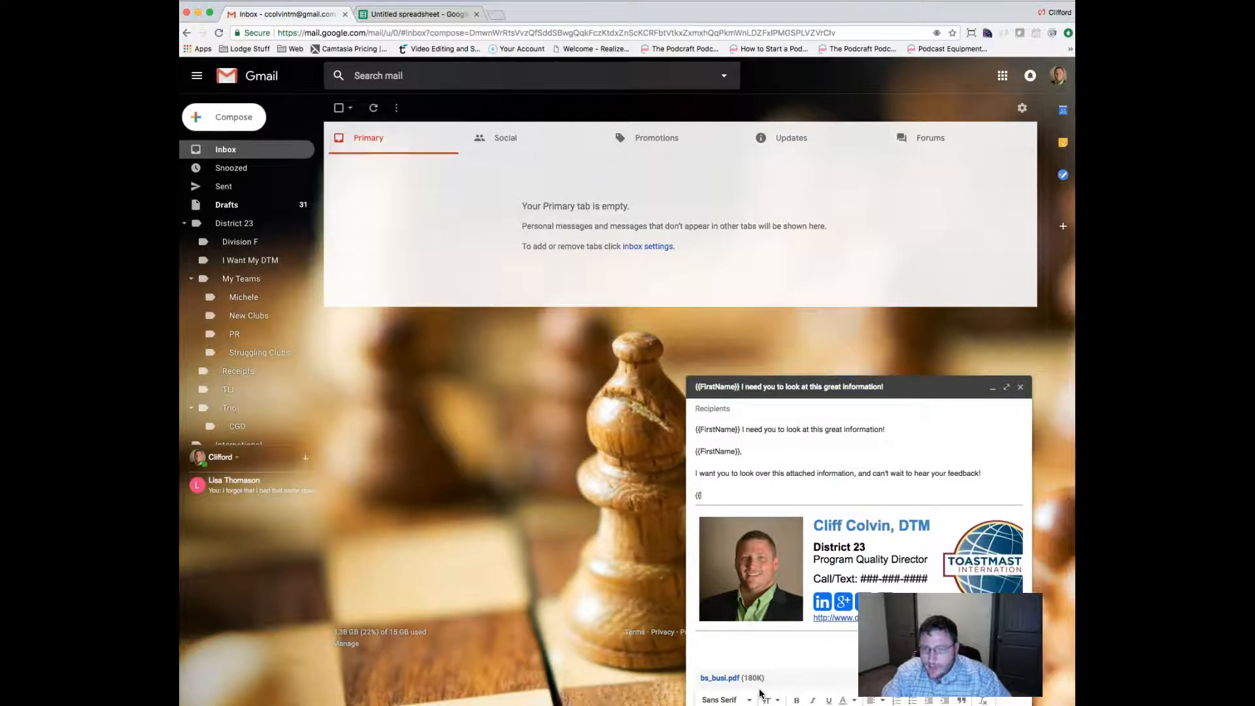
{"action": "type", "text": "Message}}"}
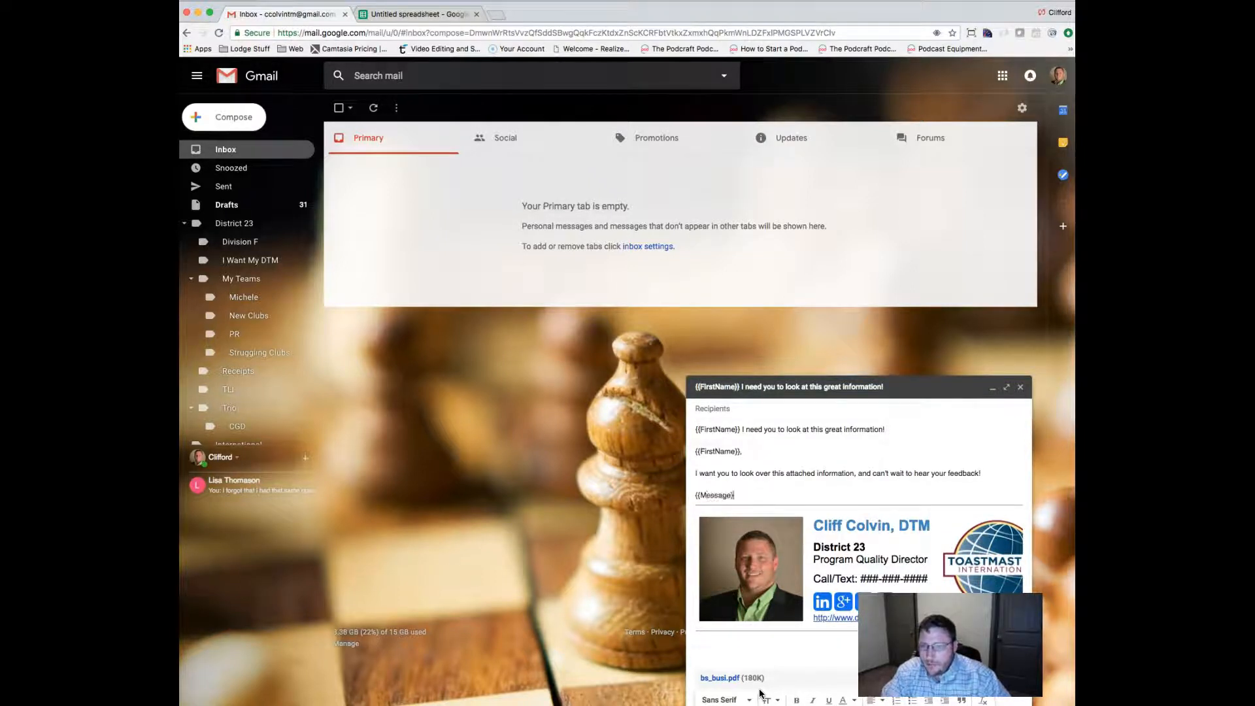
{"action": "key", "text": "Return"}
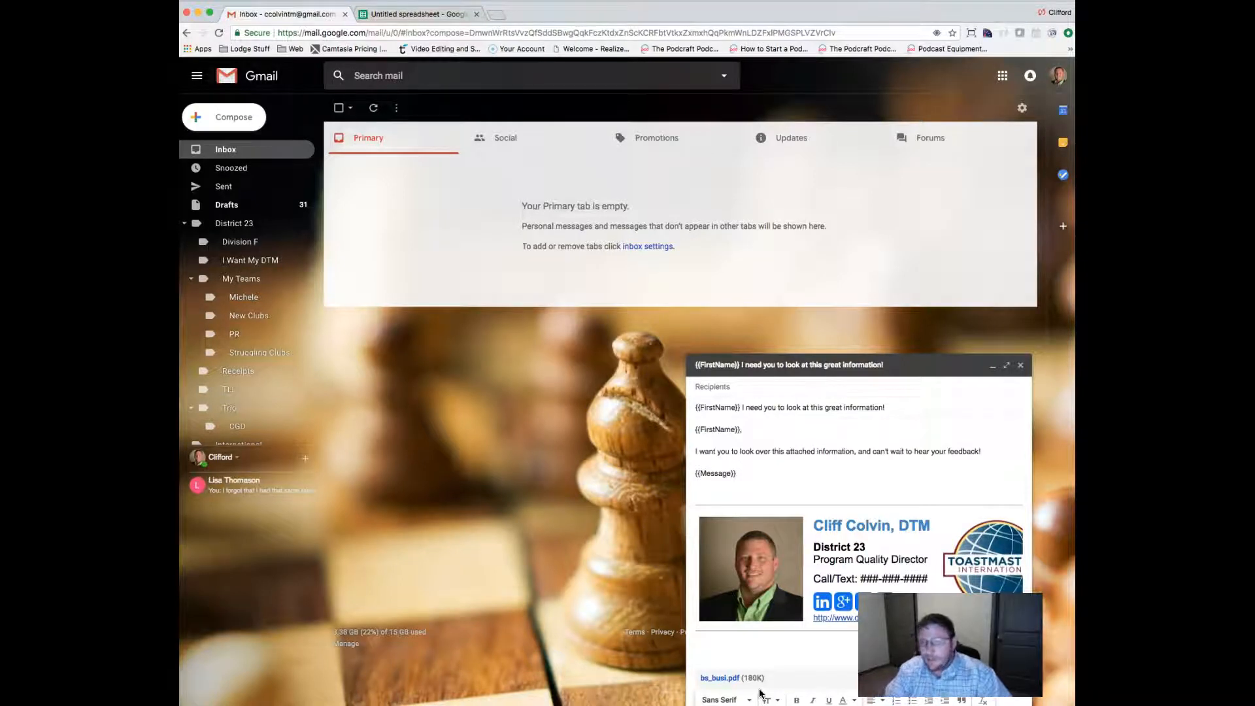
Add the sentence inviting replies with additional comments and a 'Best Regards' sign-off.
{"action": "type", "text": "If you wou"}
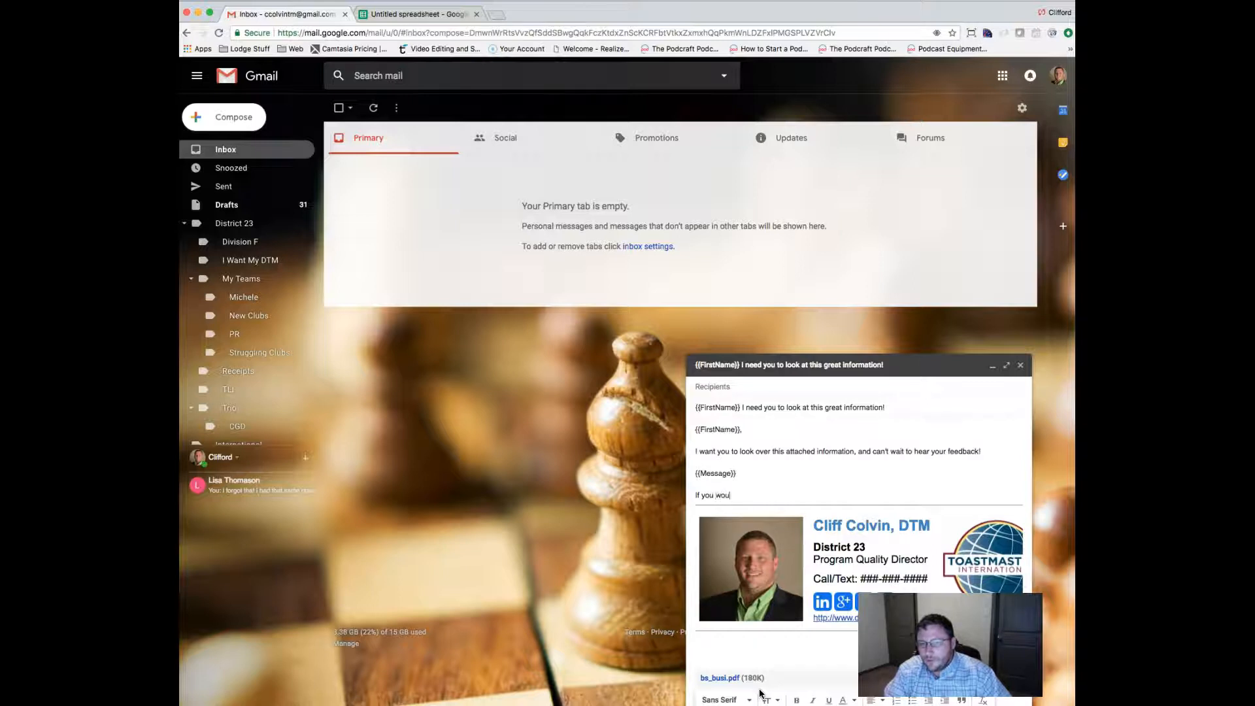
{"action": "type", "text": "ld like to make"}
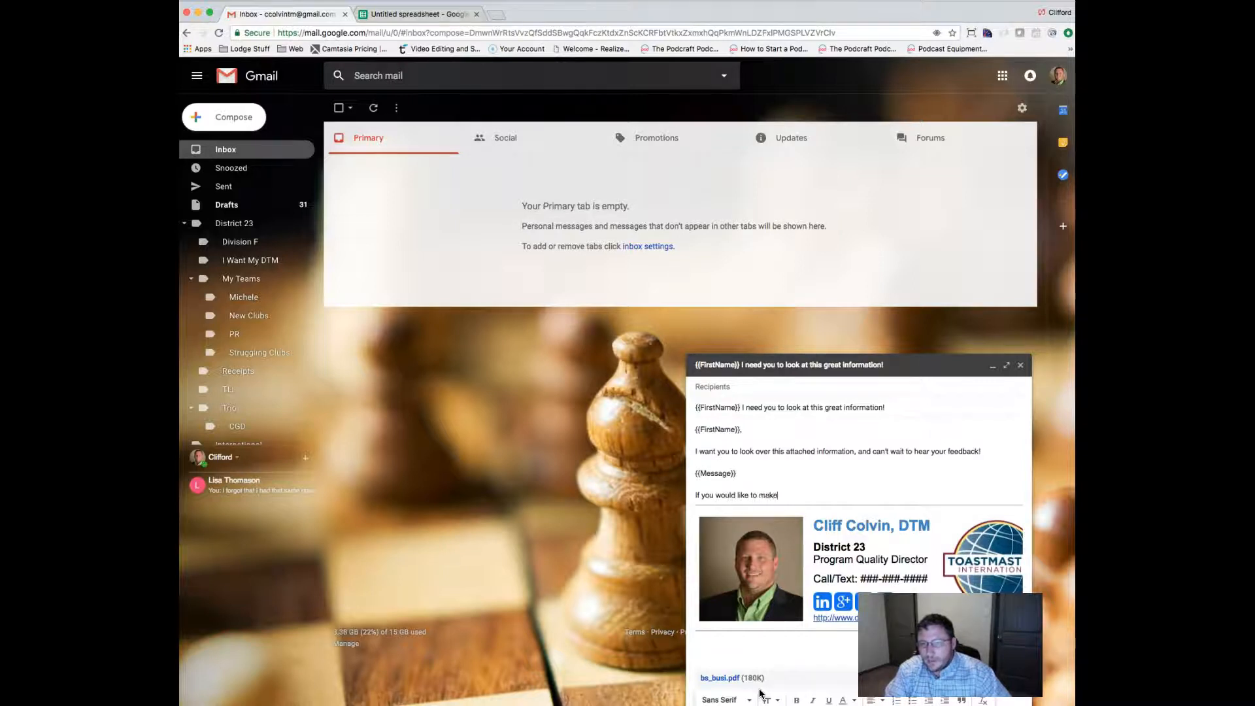
{"action": "type", "text": " any additional comments, please reply to my email."}
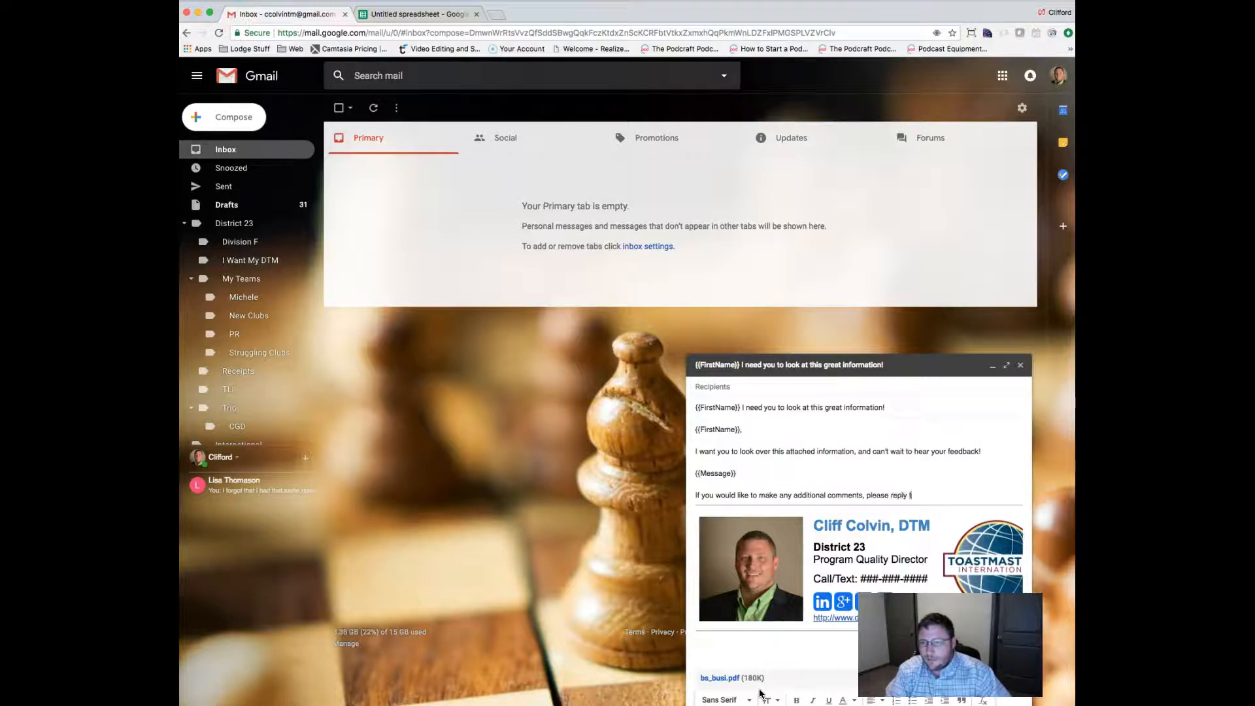
{"action": "key", "text": "Return"}
{"action": "type", "text": "Best Regards,"}
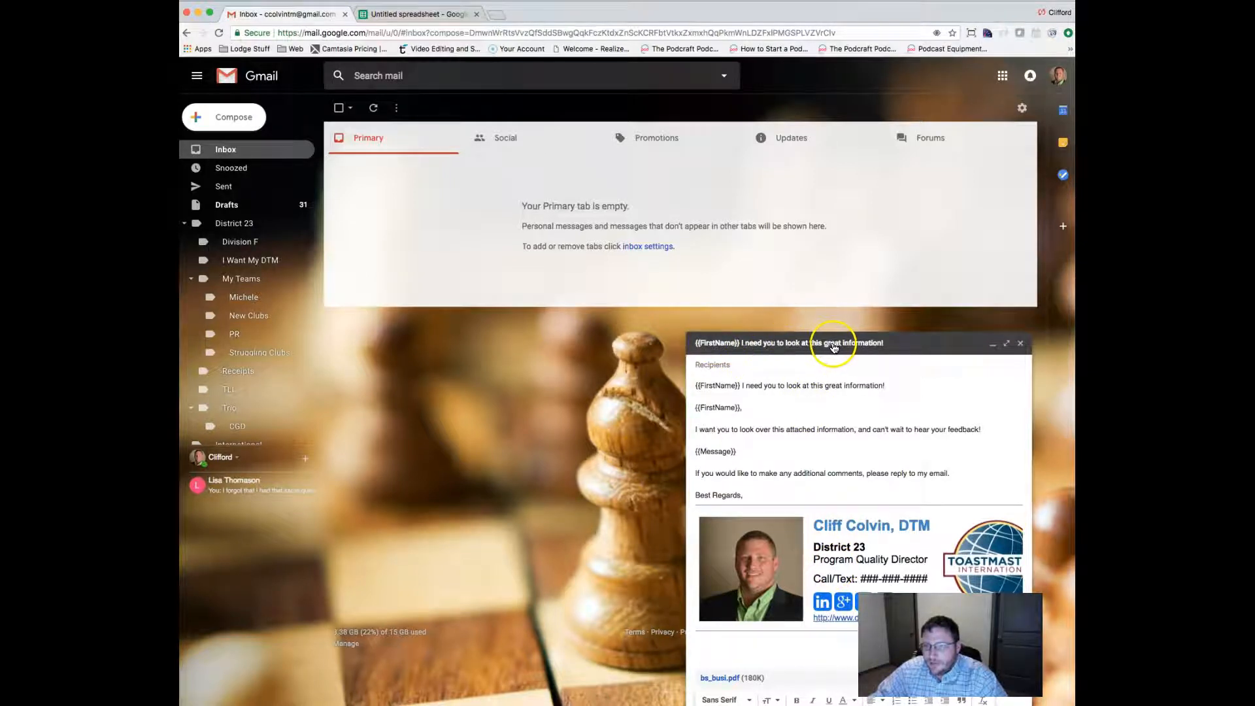
Close the compose window, confirm the message is listed in Drafts, and go back to the inbox.
{"action": "left_click", "coordinate": [1021, 344]}
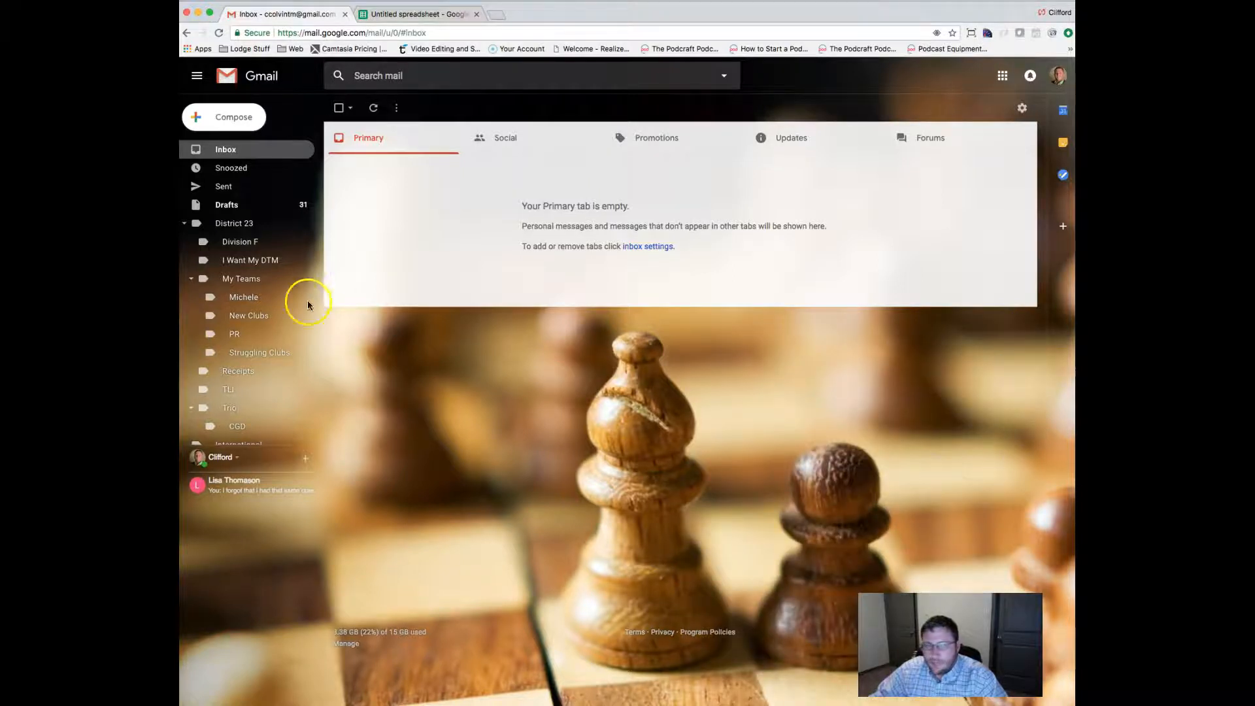
{"action": "left_click", "coordinate": [206, 207]}
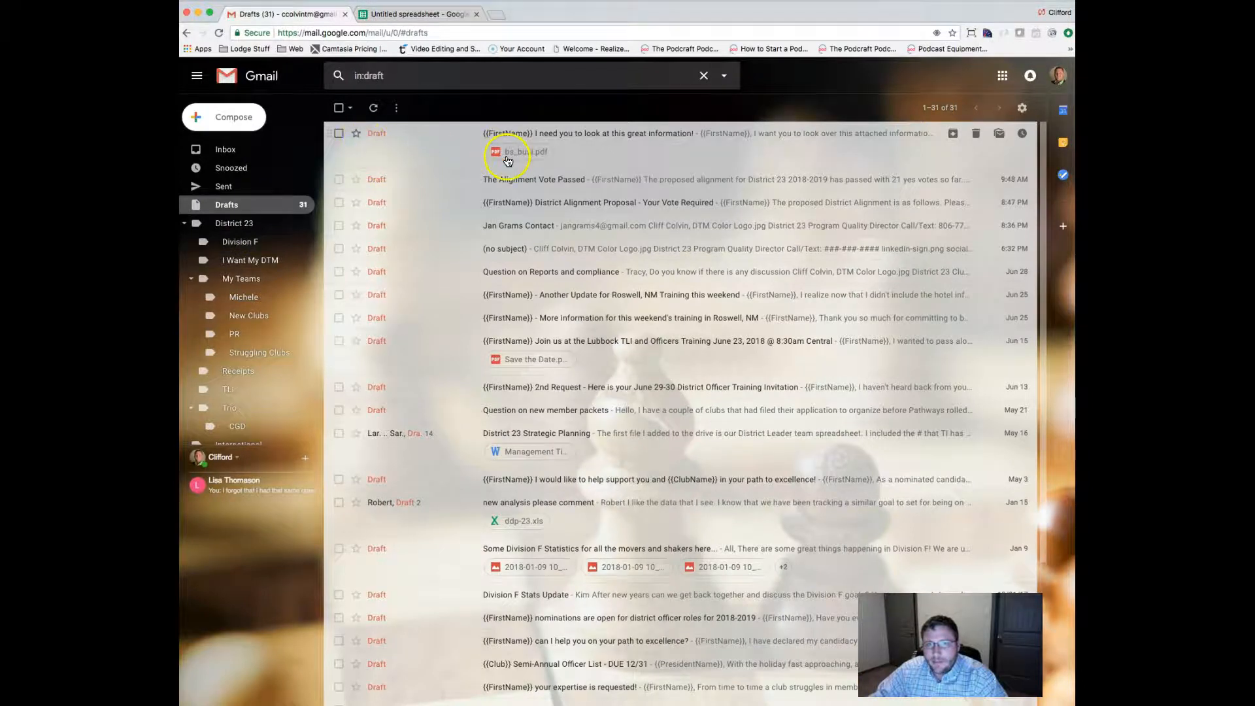
{"action": "scroll", "coordinate": [455, 330], "scroll_direction": "down", "scroll_amount": 5}
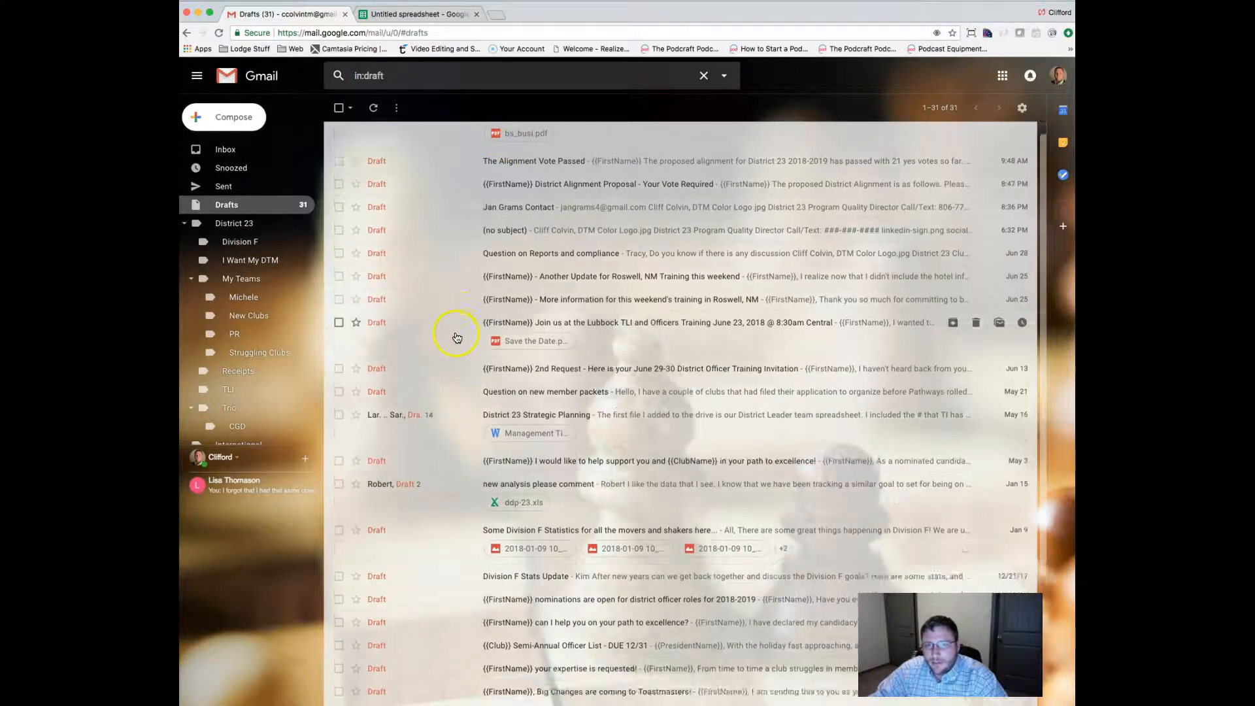
{"action": "scroll", "coordinate": [445, 337], "scroll_direction": "up", "scroll_amount": 5}
{"action": "left_click", "coordinate": [249, 151]}
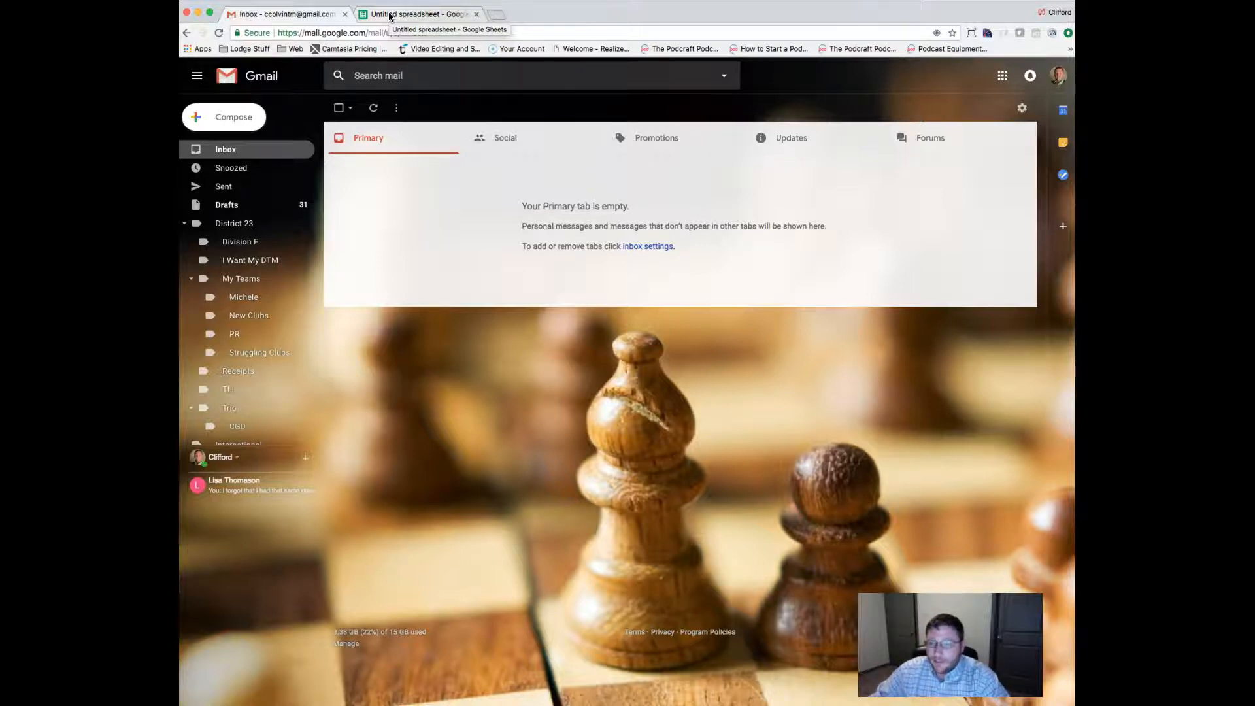
In the untitled spreadsheet, enter the row 1 headers FirstName, Email and Message.
{"action": "left_click", "coordinate": [390, 16]}
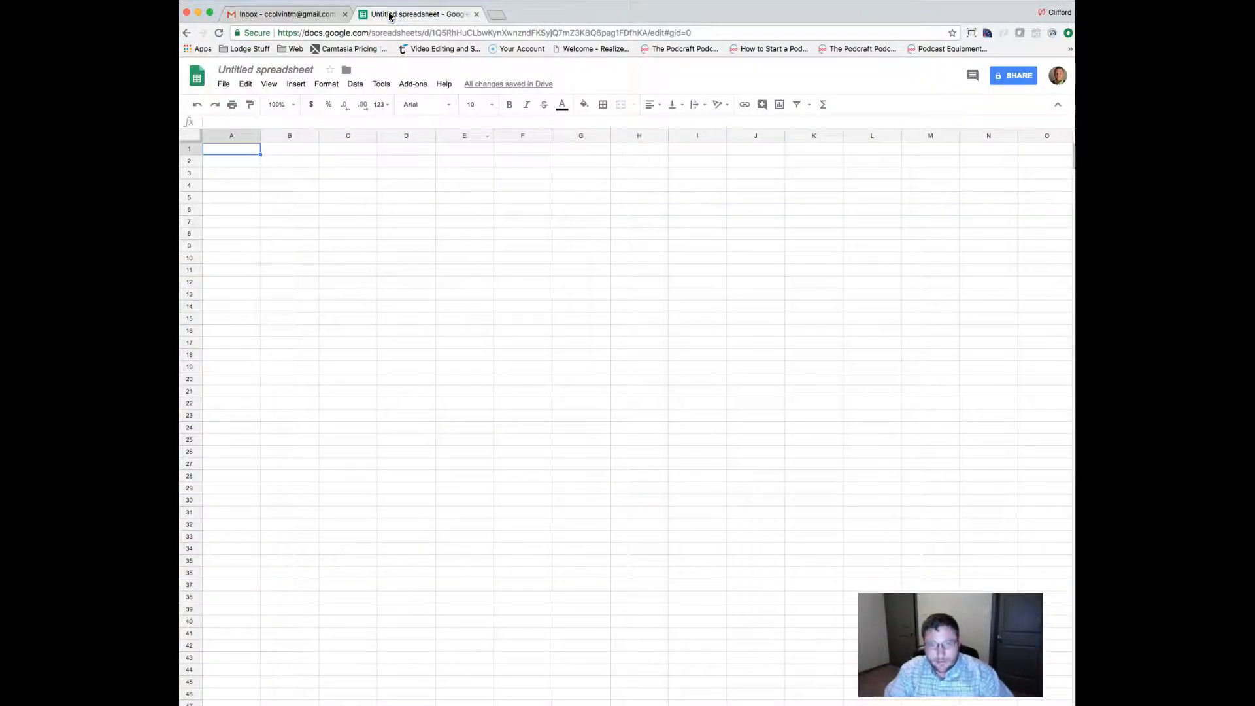
{"action": "type", "text": "FirstName"}
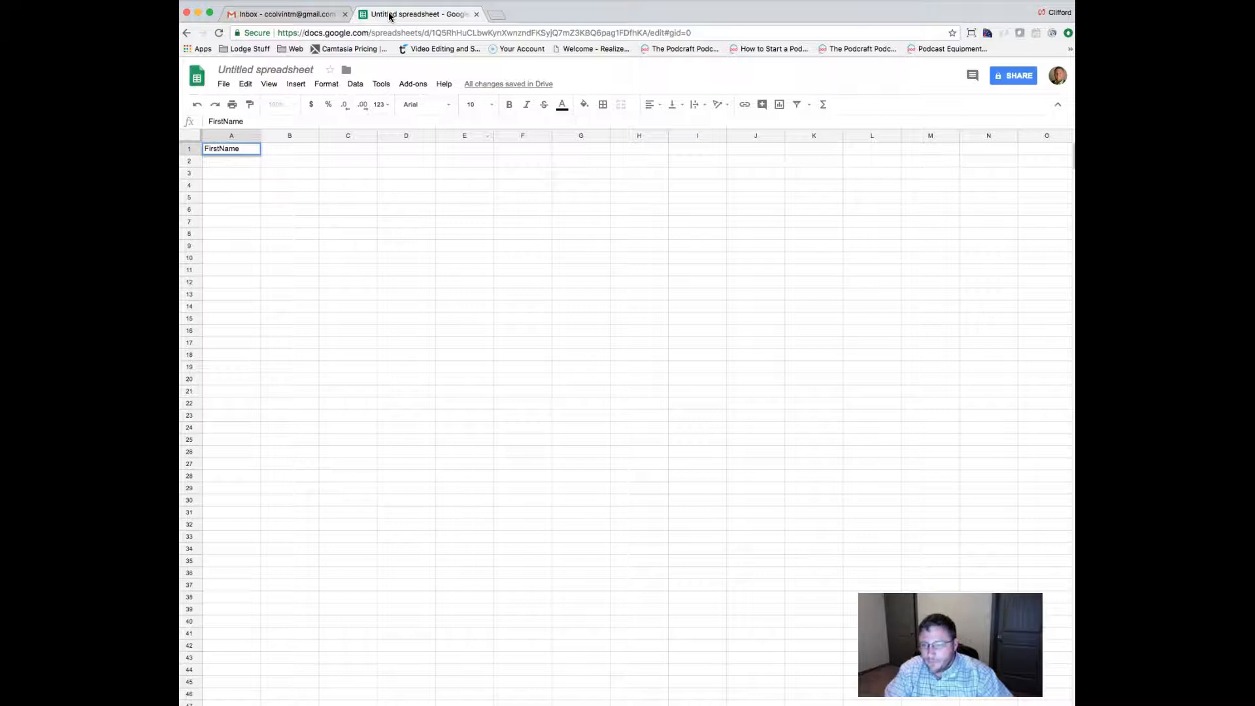
{"action": "key", "text": "Tab"}
{"action": "type", "text": "Email"}
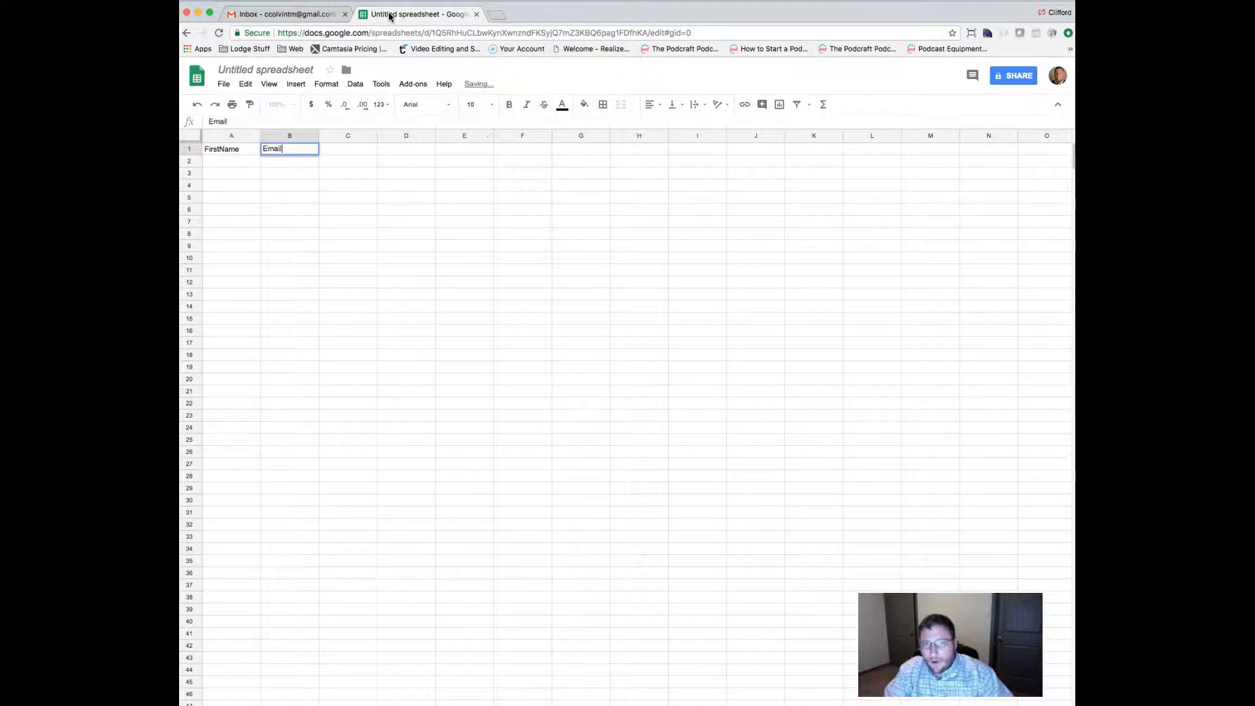
{"action": "key", "text": "Tab"}
{"action": "type", "text": "Message"}
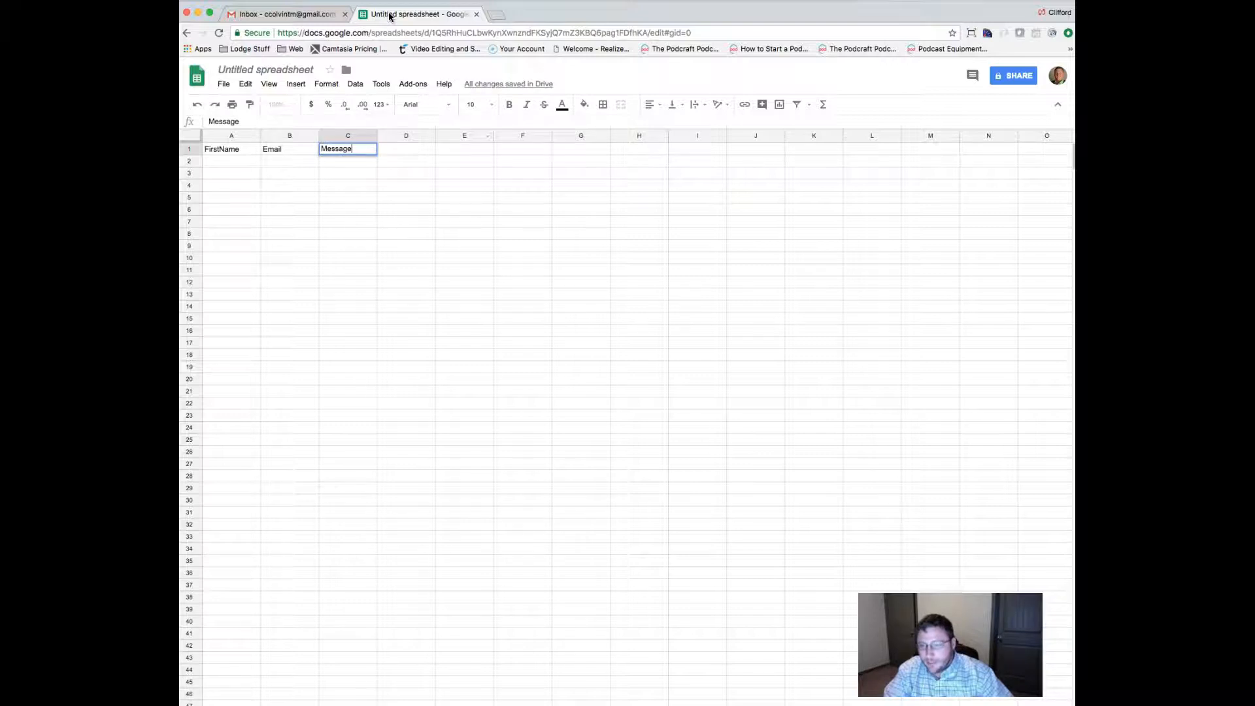
{"action": "key", "text": "Return"}
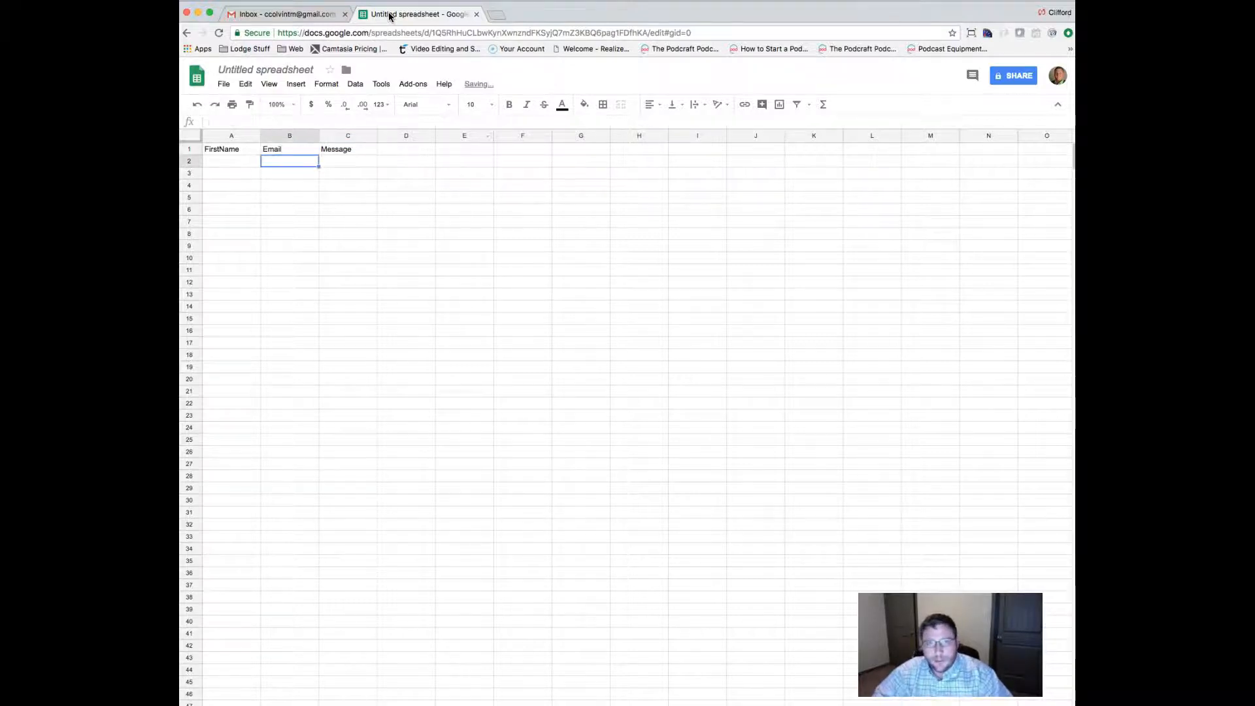
Add the first contact's first name, e-mail and 'It was great to see you on Saturday.' message.
{"action": "key", "text": "Left"}
{"action": "type", "text": "Cliff"}
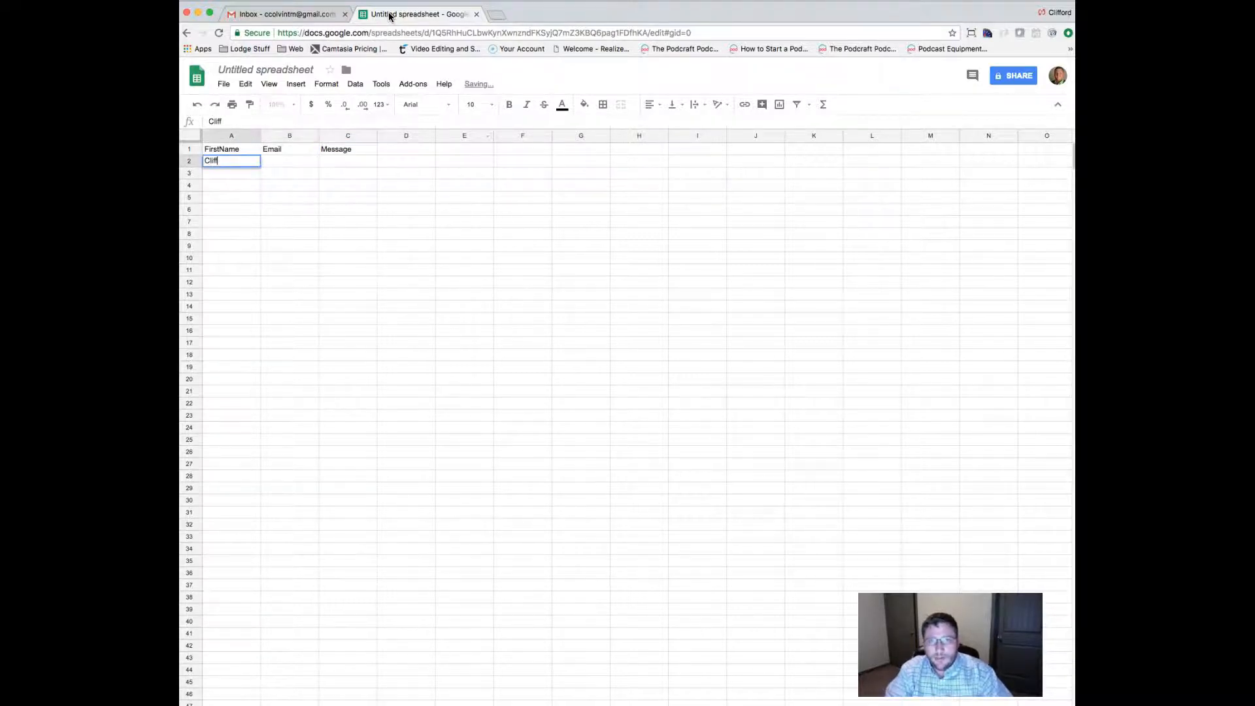
{"action": "key", "text": "Tab"}
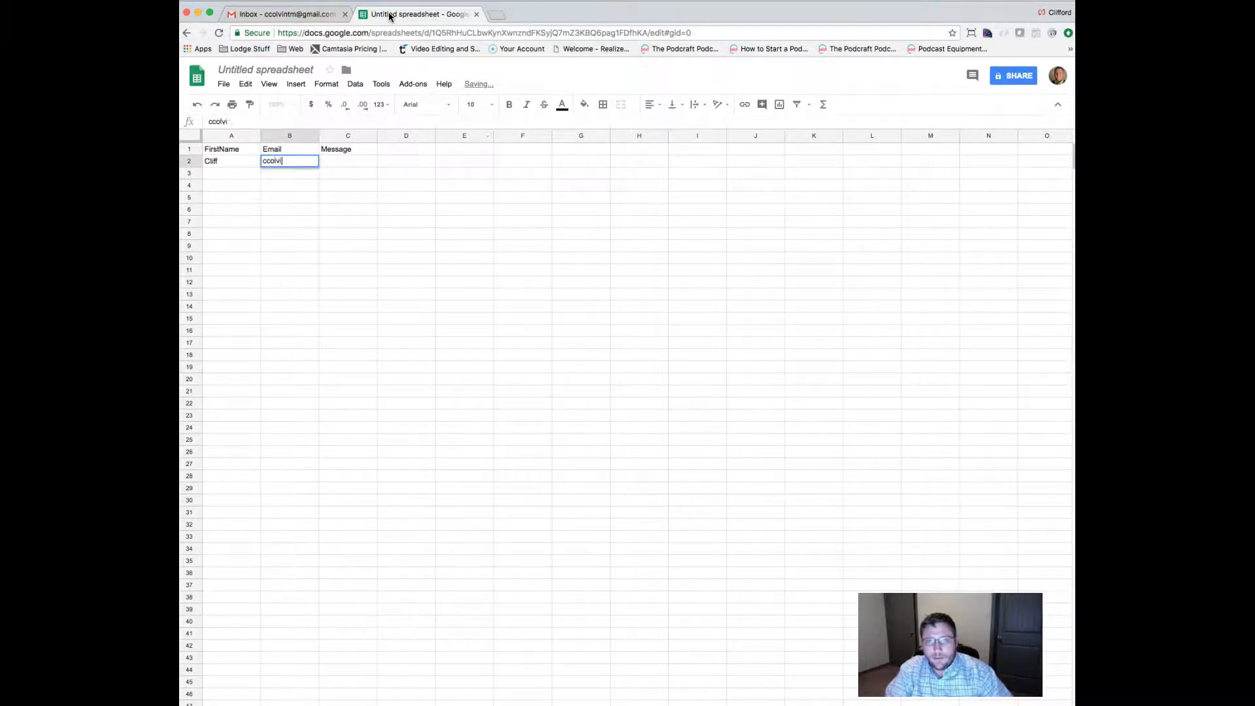
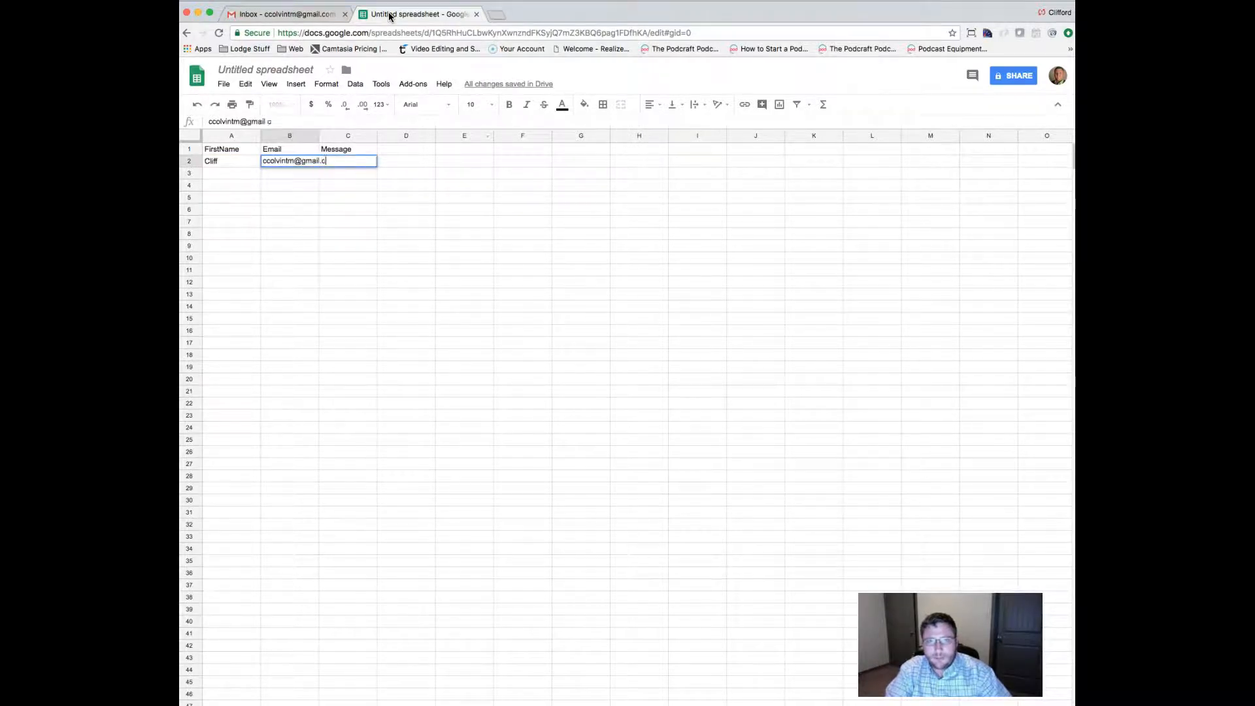
{"action": "key", "text": "Tab"}
{"action": "type", "text": "It was"}
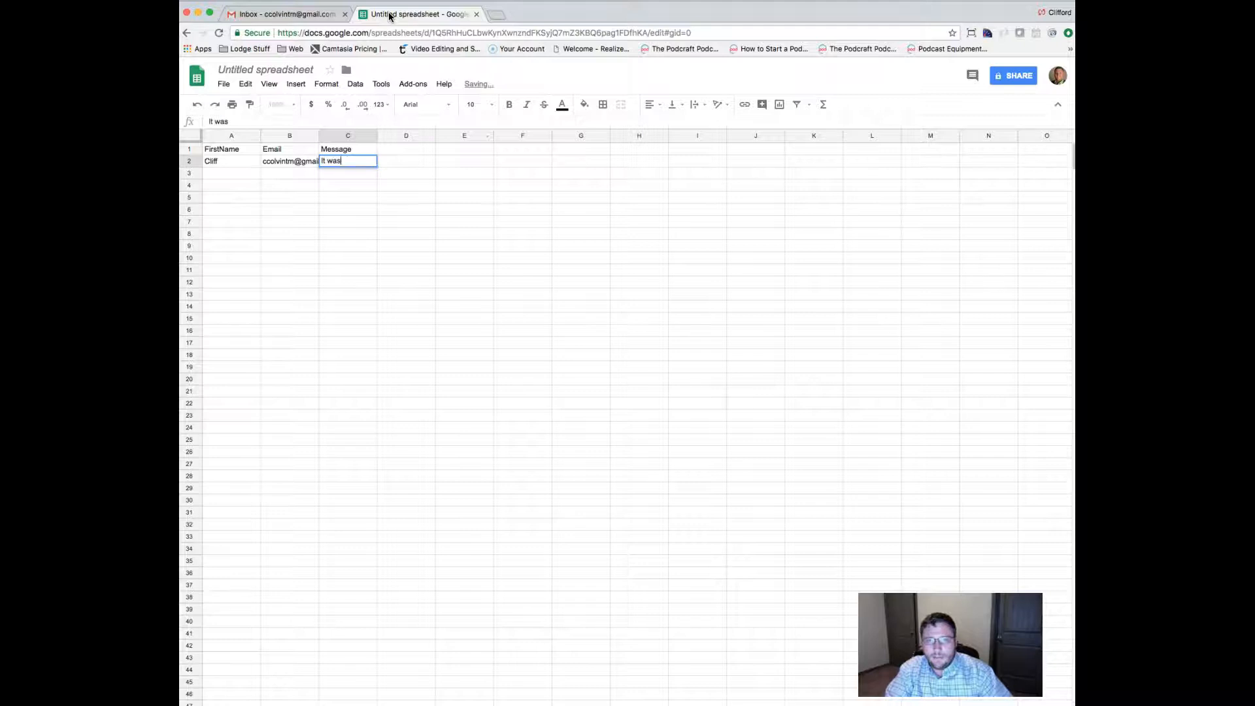
{"action": "type", "text": " great to see you on"}
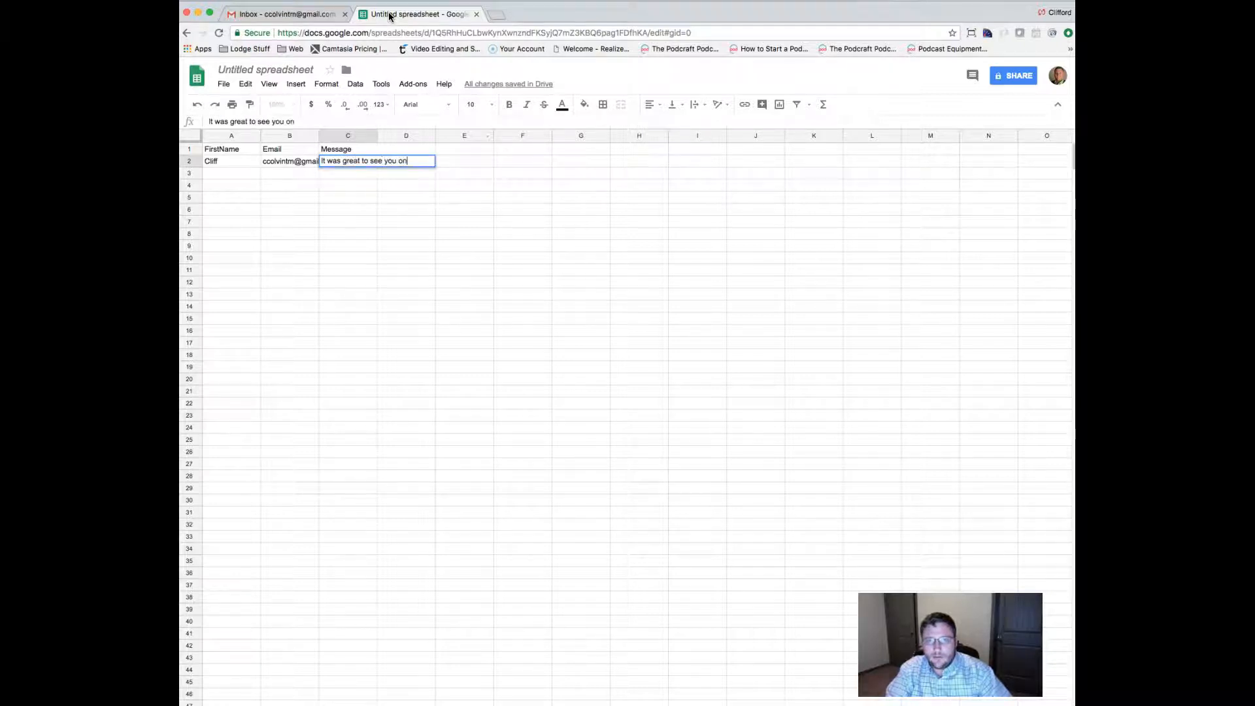
{"action": "type", "text": " Saturday."}
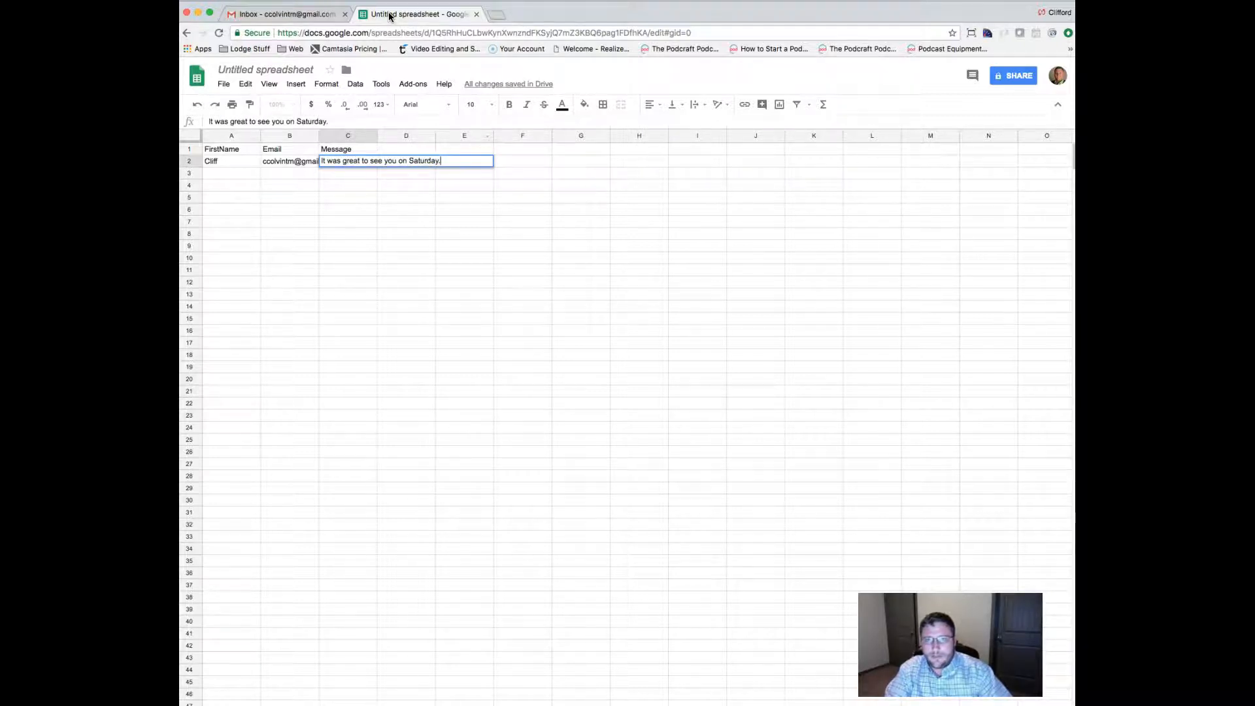
{"action": "key", "text": "Return"}
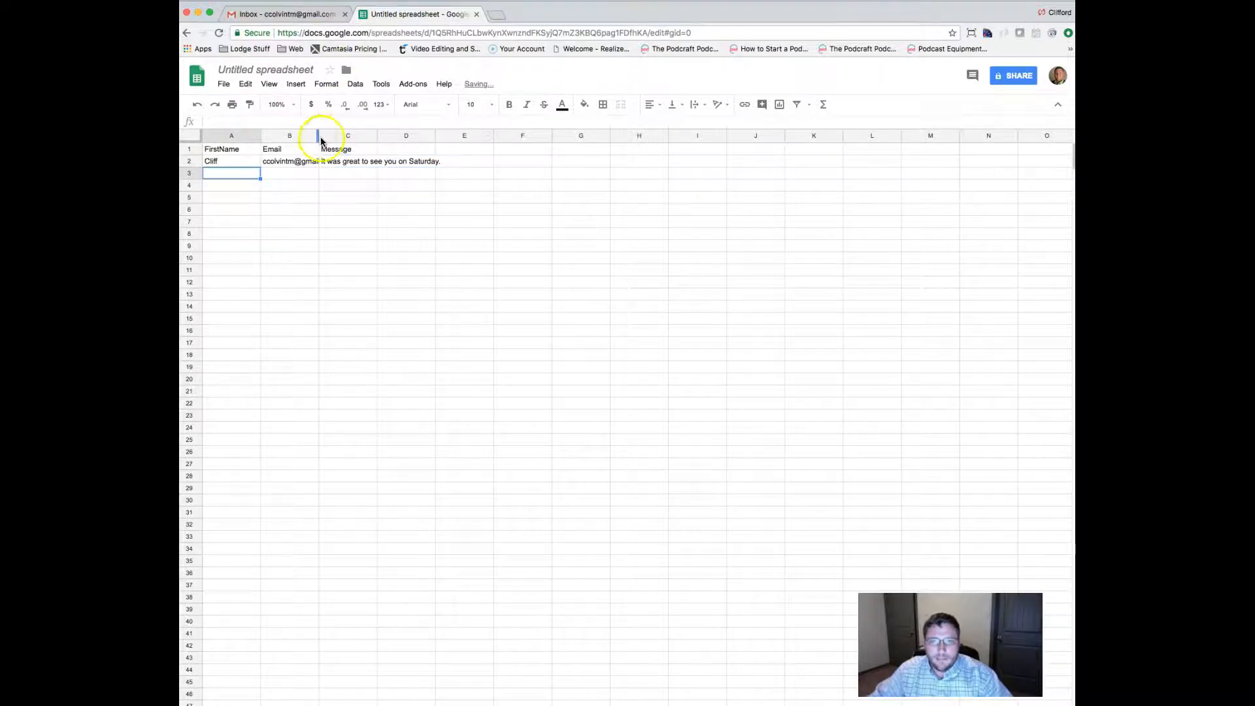
{"action": "double_click", "coordinate": [319, 134]}
Add the second contact with 'Thanks for always being there to serve our members.' and autofit columns B and C.
{"action": "left_click", "coordinate": [233, 173]}
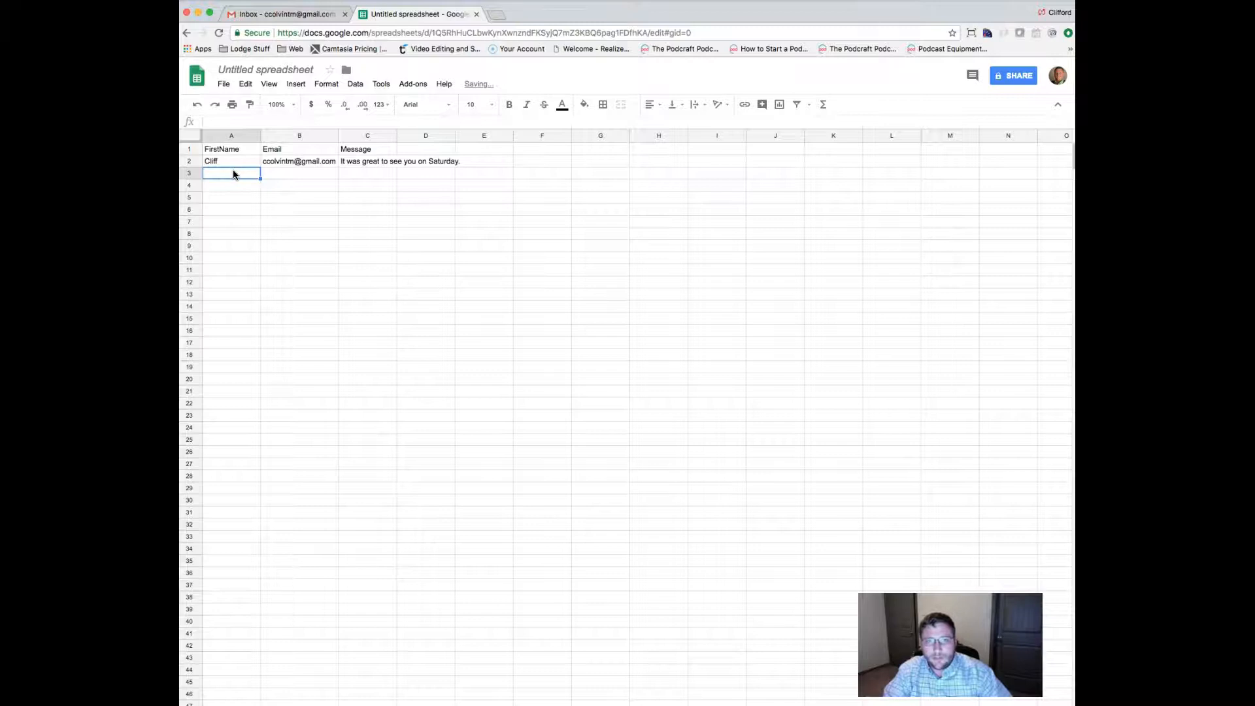
{"action": "type", "text": "Cliff2"}
{"action": "key", "text": "Tab"}
{"action": "key", "text": "Tab"}
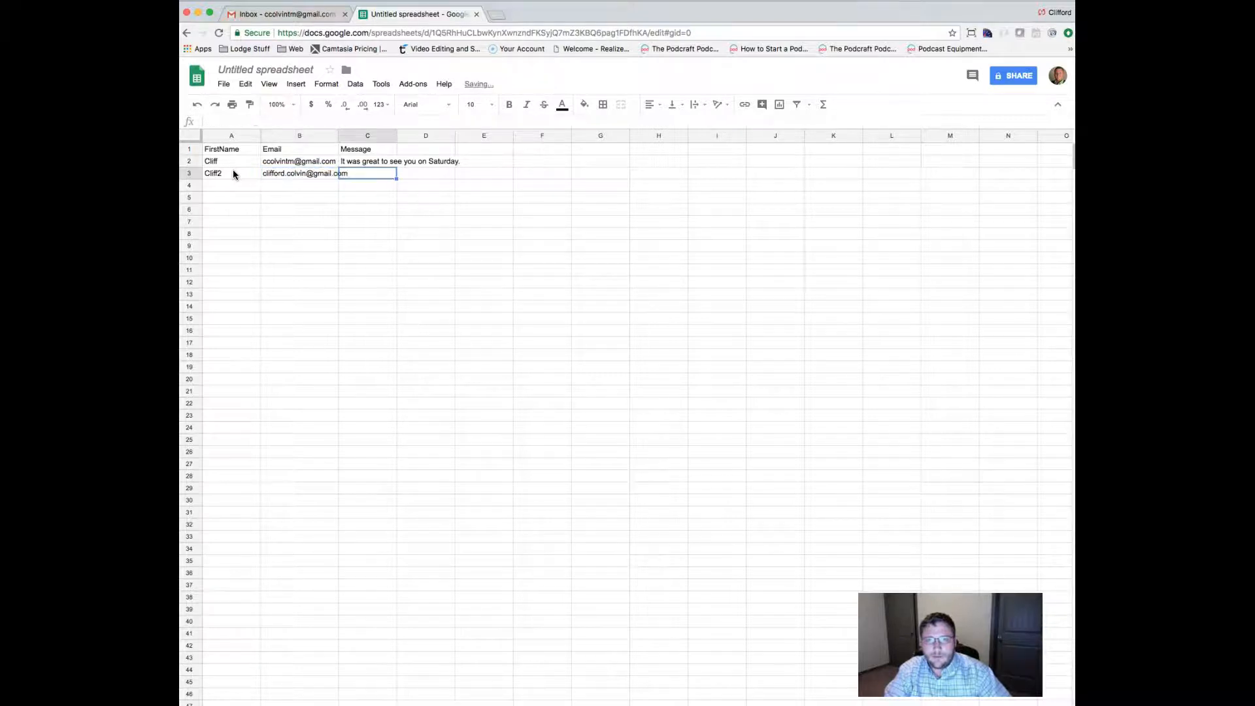
{"action": "type", "text": "Thanks for always being there to serve our members."}
{"action": "key", "text": "Return"}
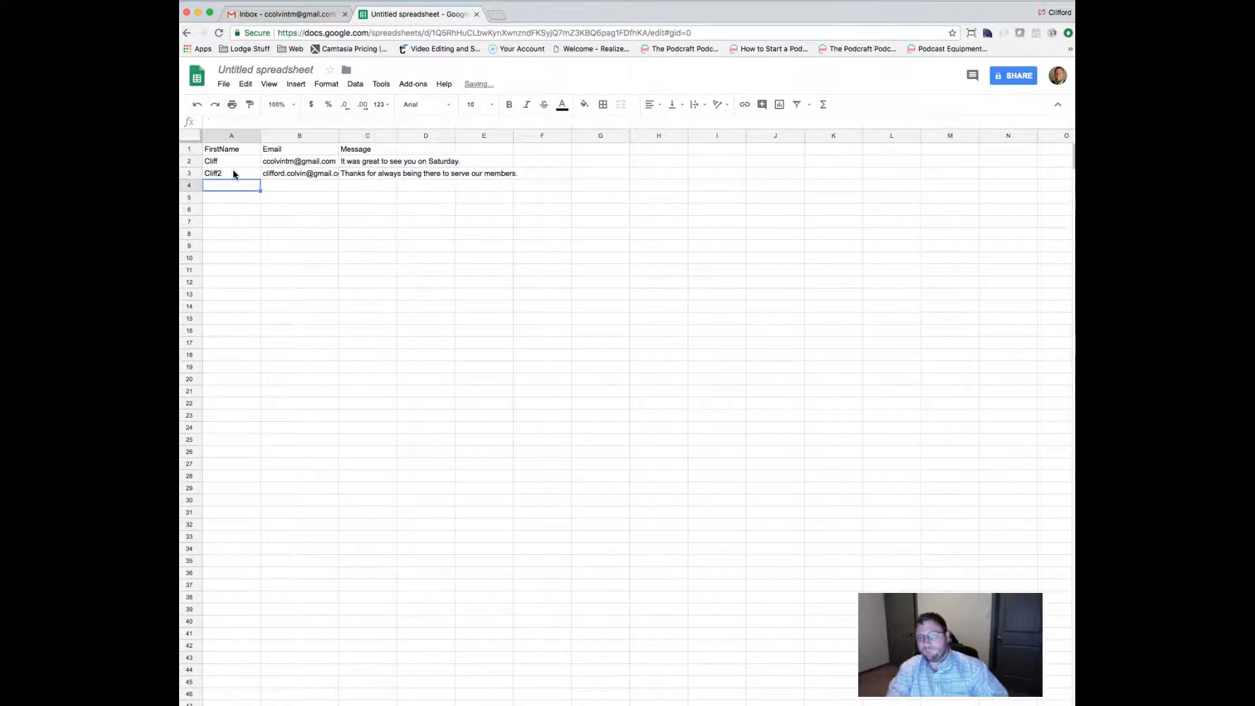
{"action": "double_click", "coordinate": [338, 136]}
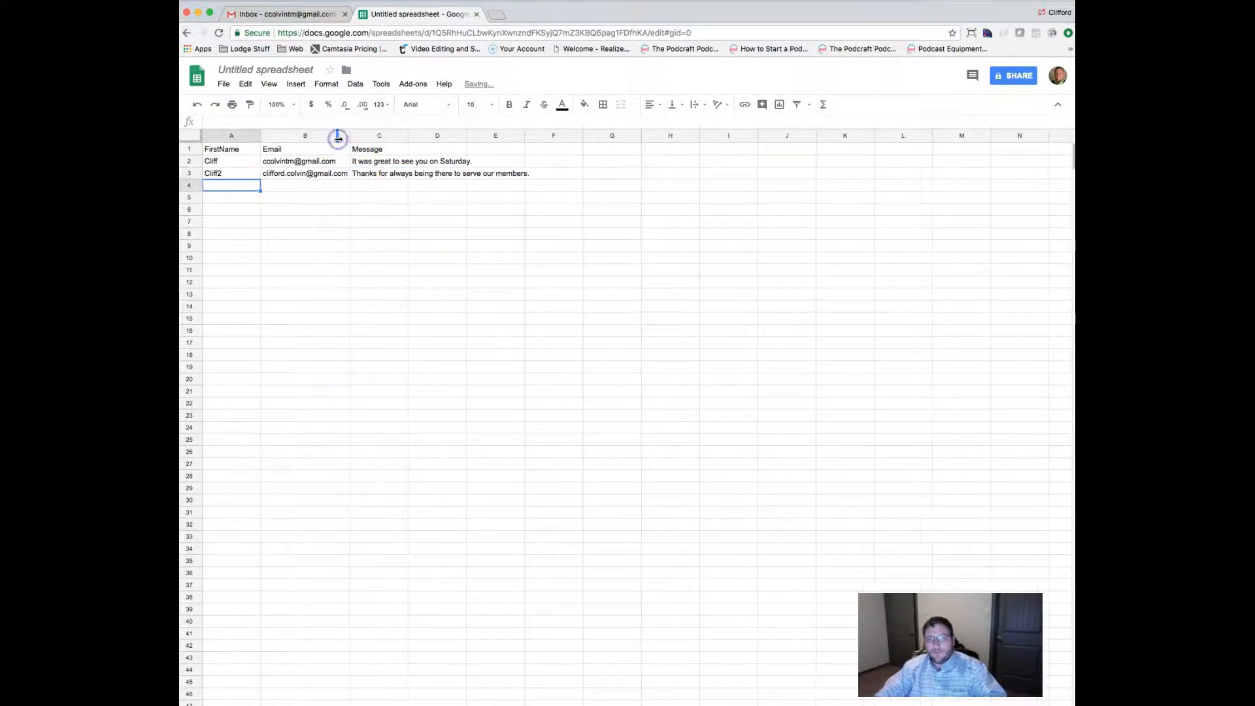
{"action": "double_click", "coordinate": [407, 136]}
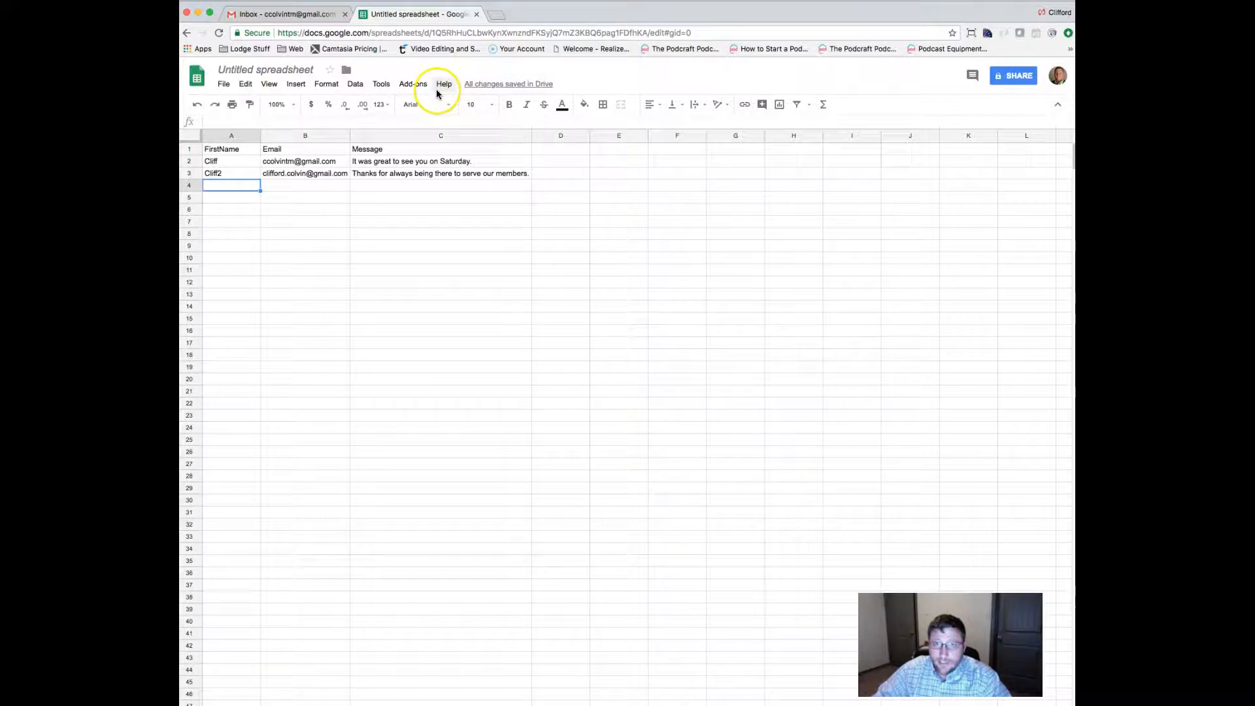
{"action": "left_click", "coordinate": [303, 72]}
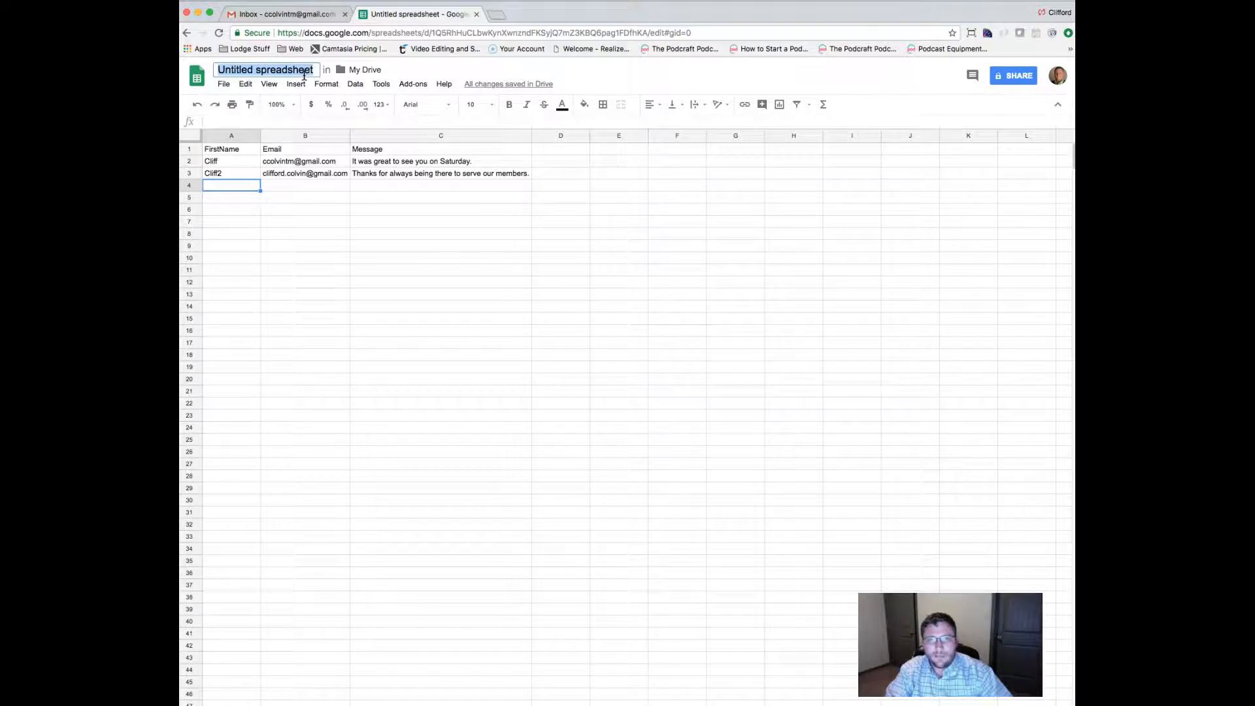
Replace the 'Untitled spreadsheet' title with 'Email Group for Information'.
{"action": "key", "text": "BackSpace"}
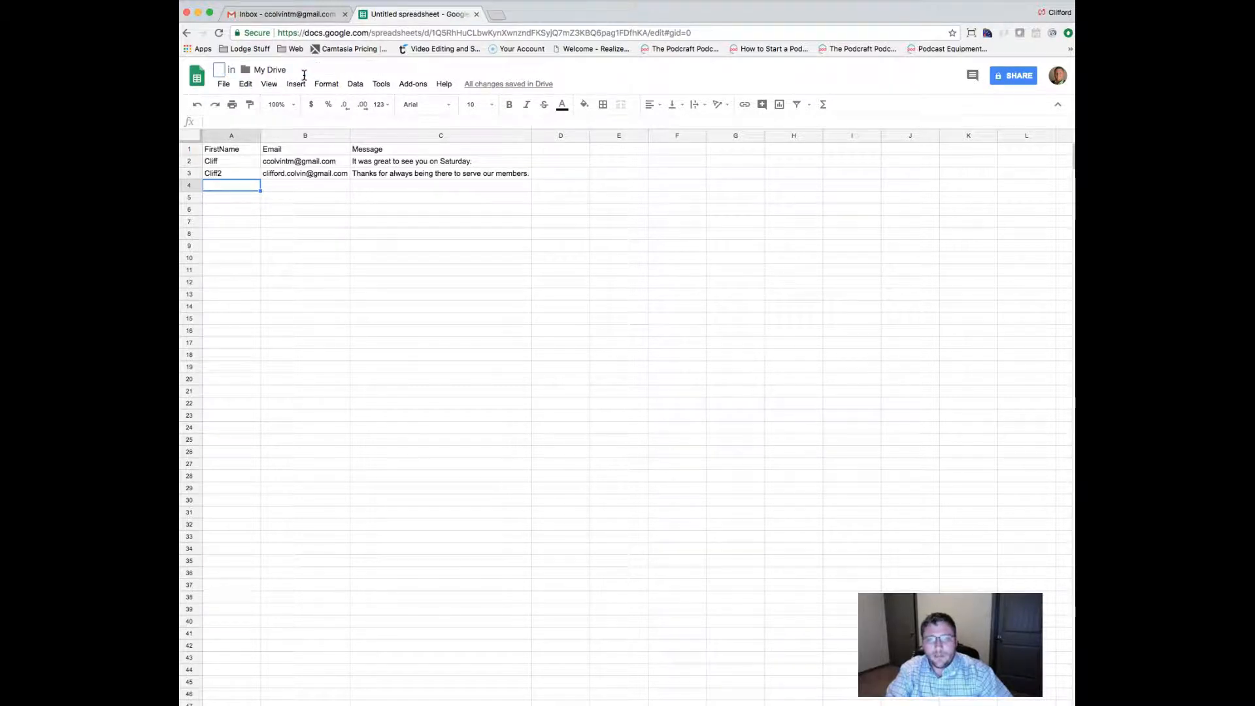
{"action": "type", "text": "E"}
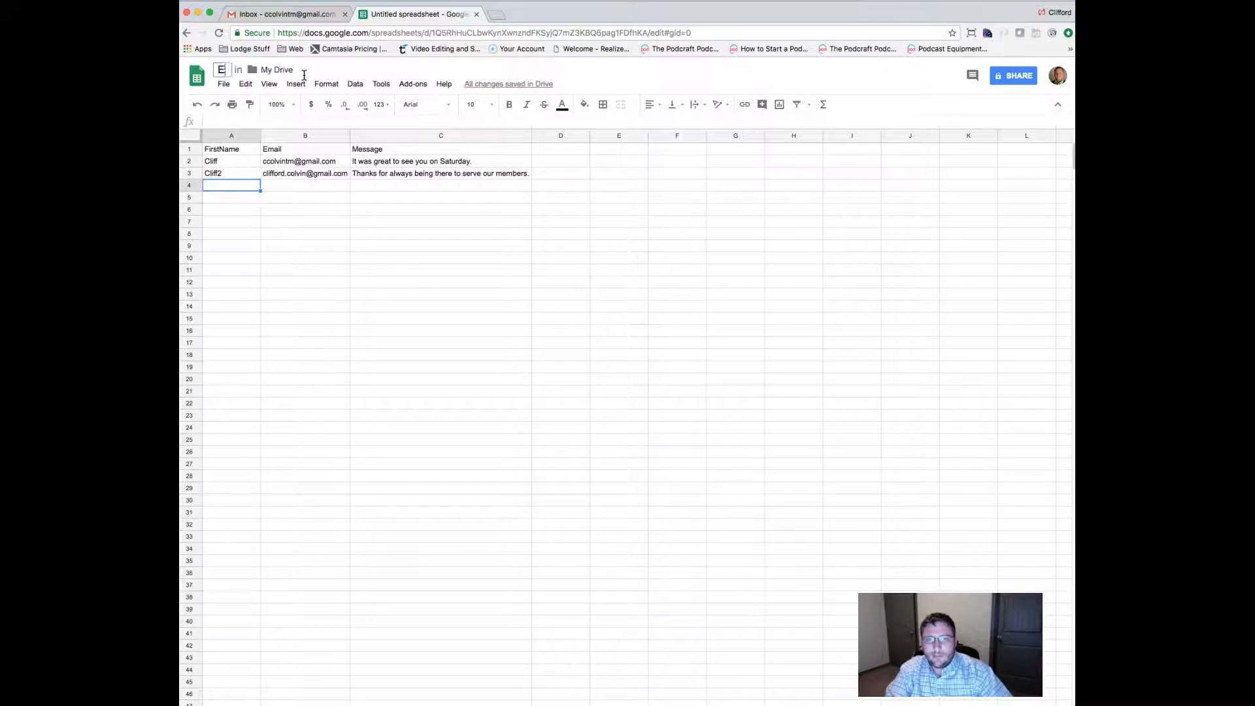
{"action": "type", "text": "mail Gro"}
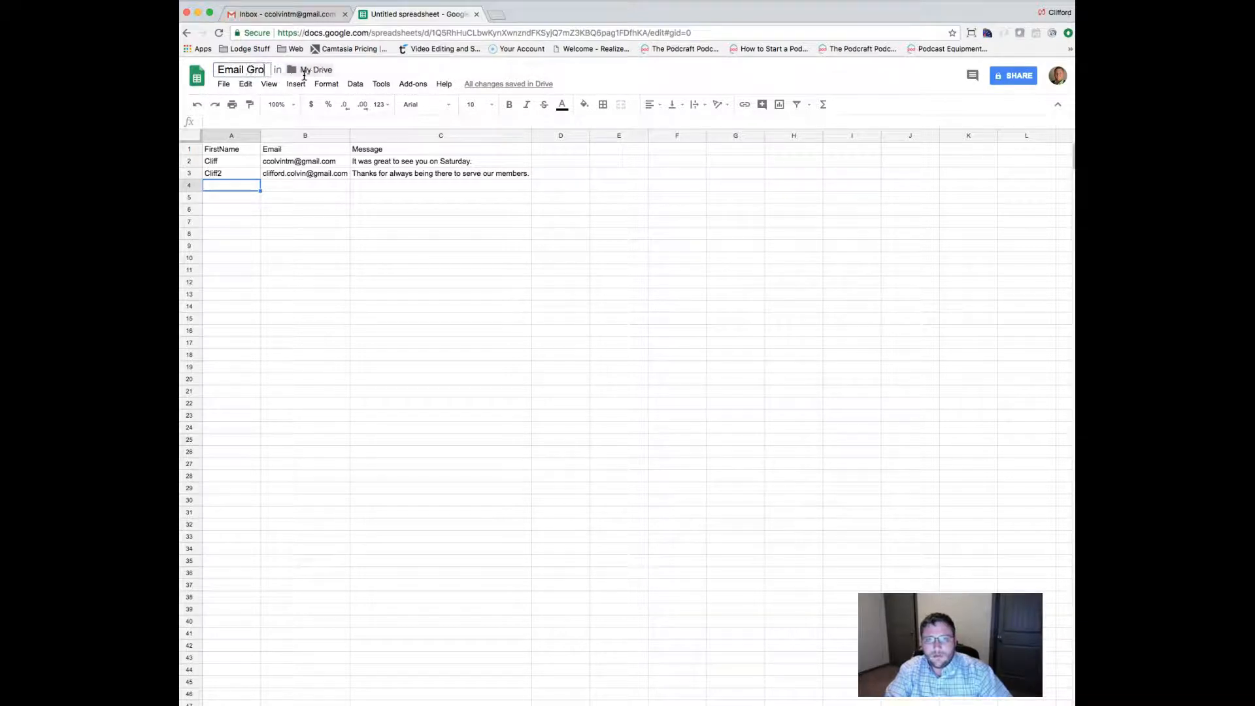
{"action": "type", "text": "up for Information"}
{"action": "key", "text": "Return"}
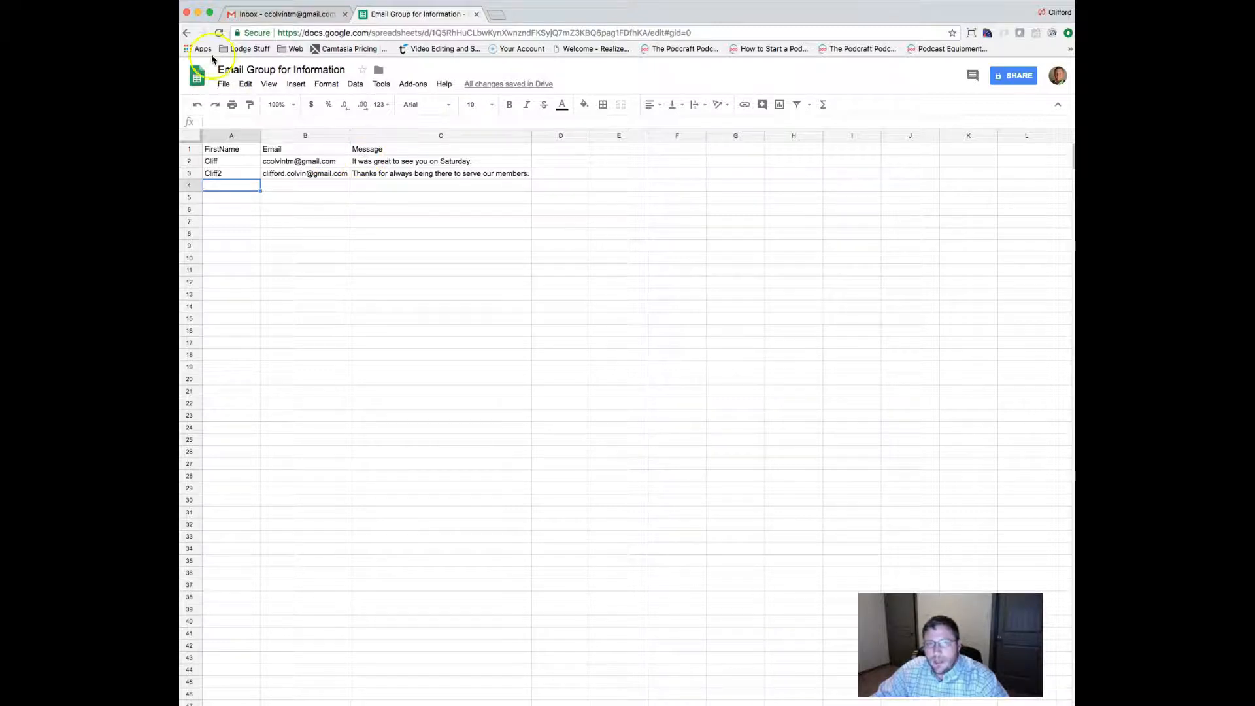
{"action": "left_click", "coordinate": [404, 87]}
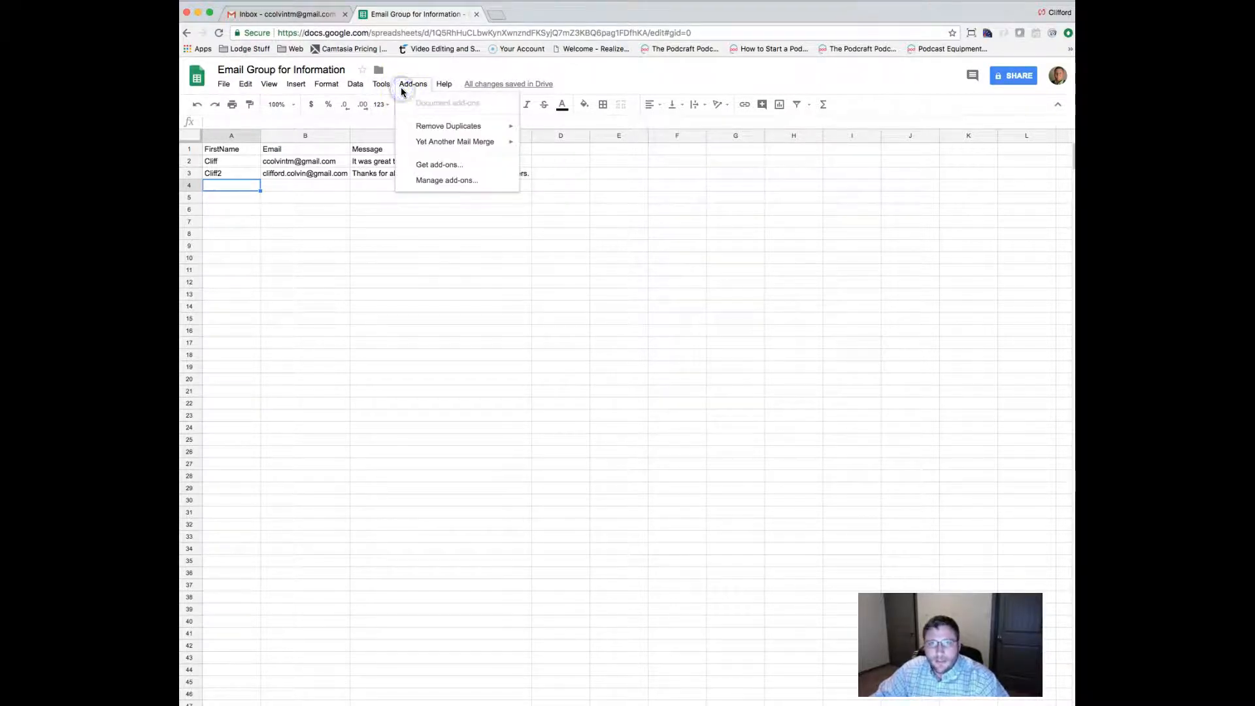
{"action": "left_click", "coordinate": [432, 142]}
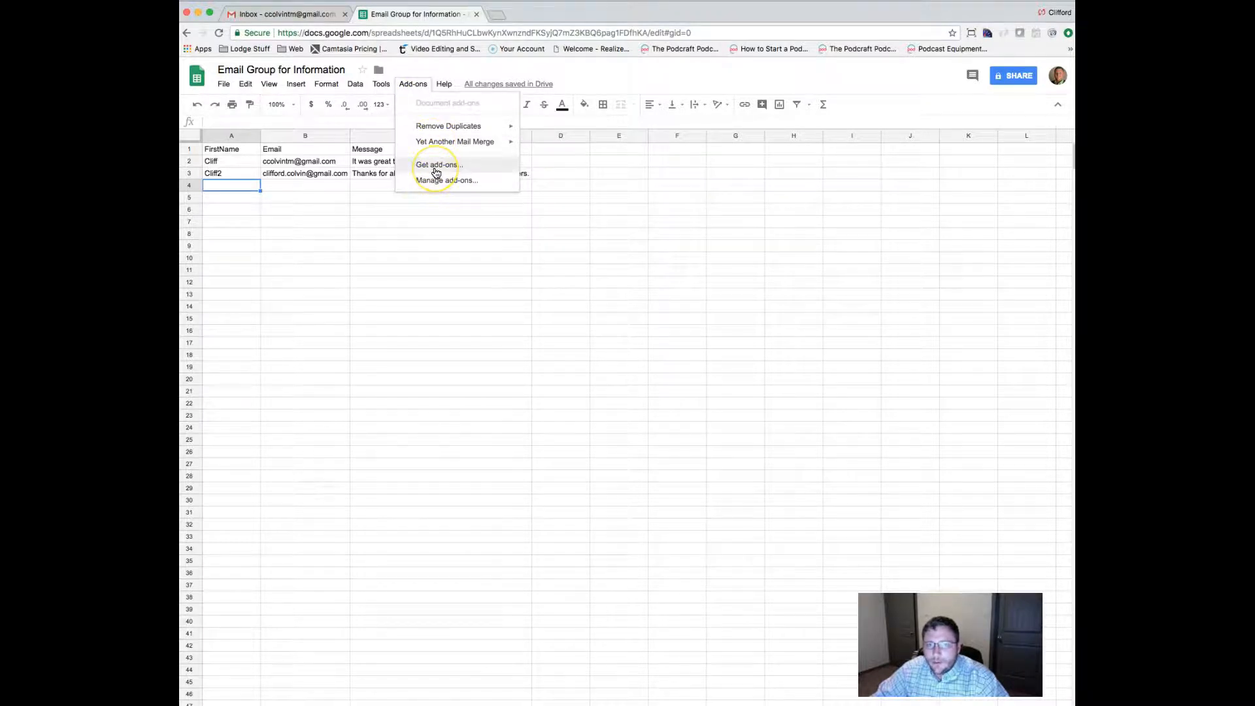
{"action": "left_click", "coordinate": [436, 168]}
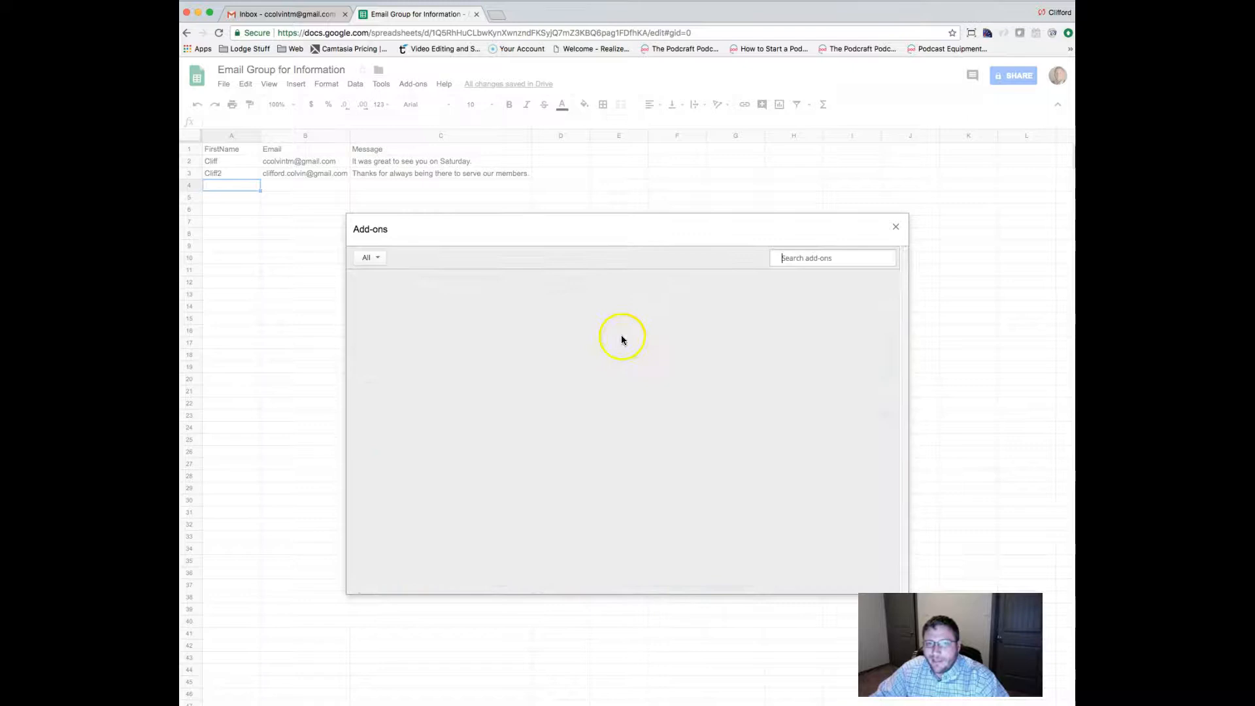
{"action": "left_click", "coordinate": [801, 261]}
{"action": "type", "text": "yamm"}
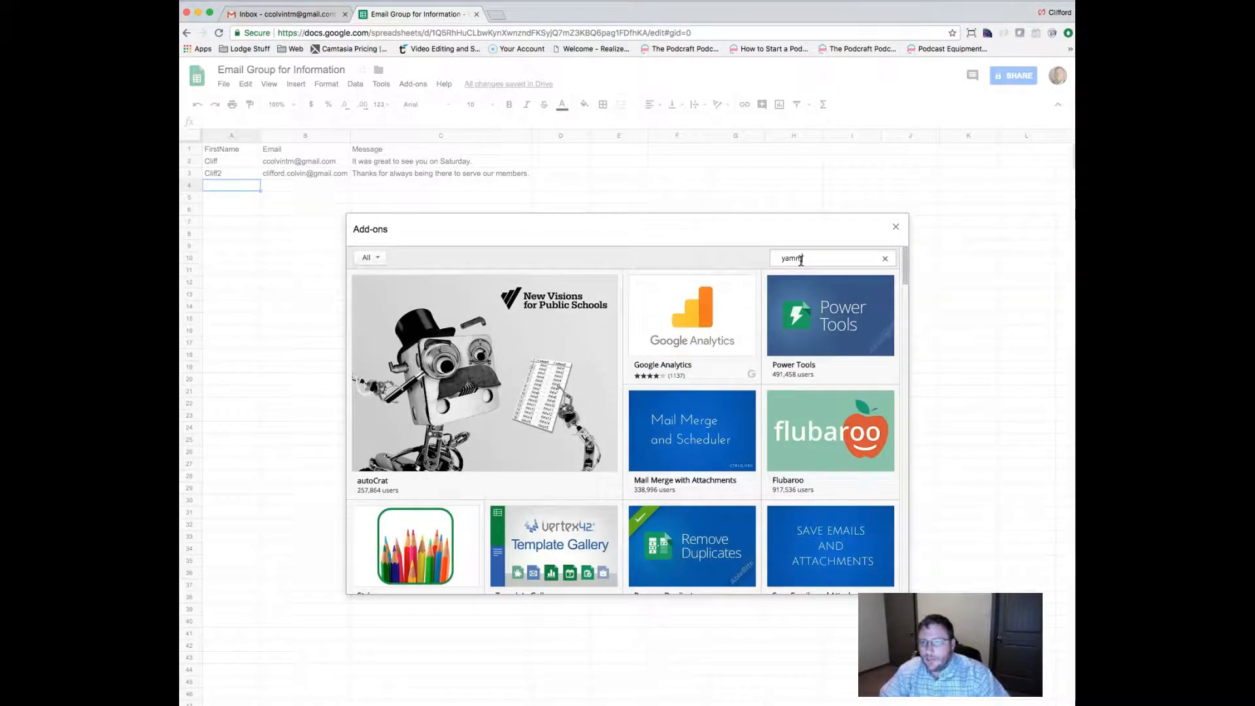
{"action": "key", "text": "Return"}
{"action": "left_click", "coordinate": [868, 292]}
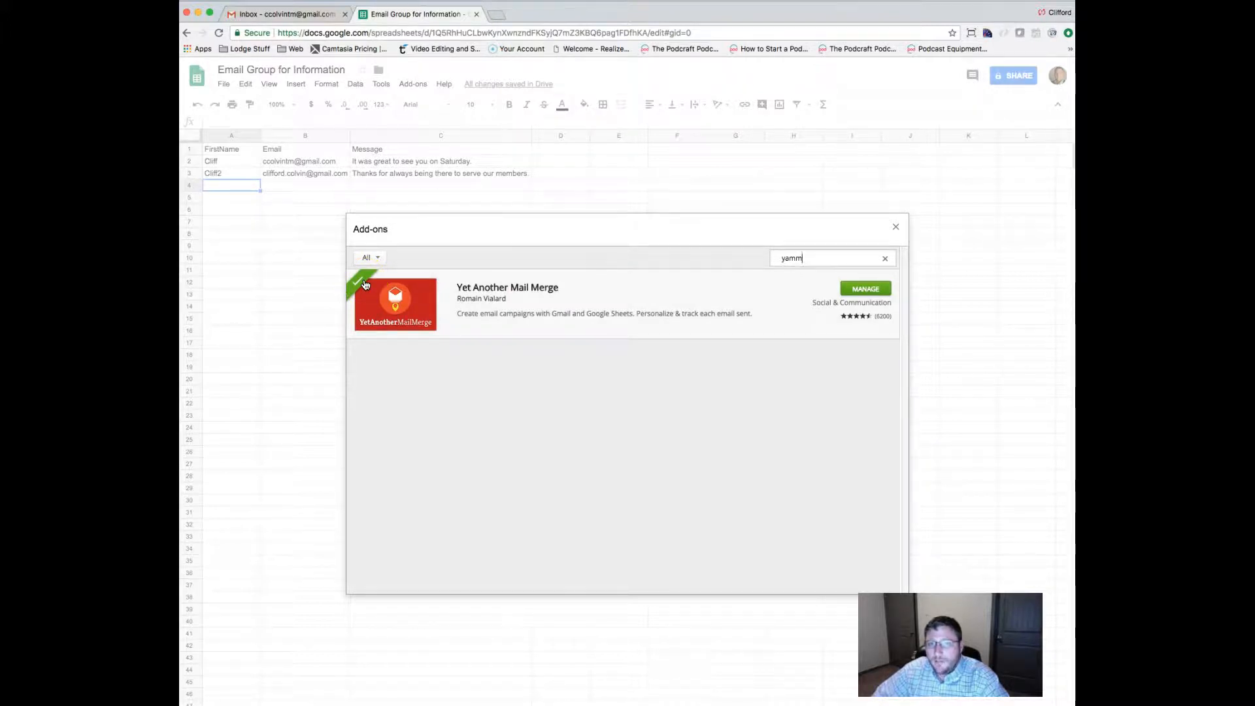
{"action": "left_click", "coordinate": [896, 229]}
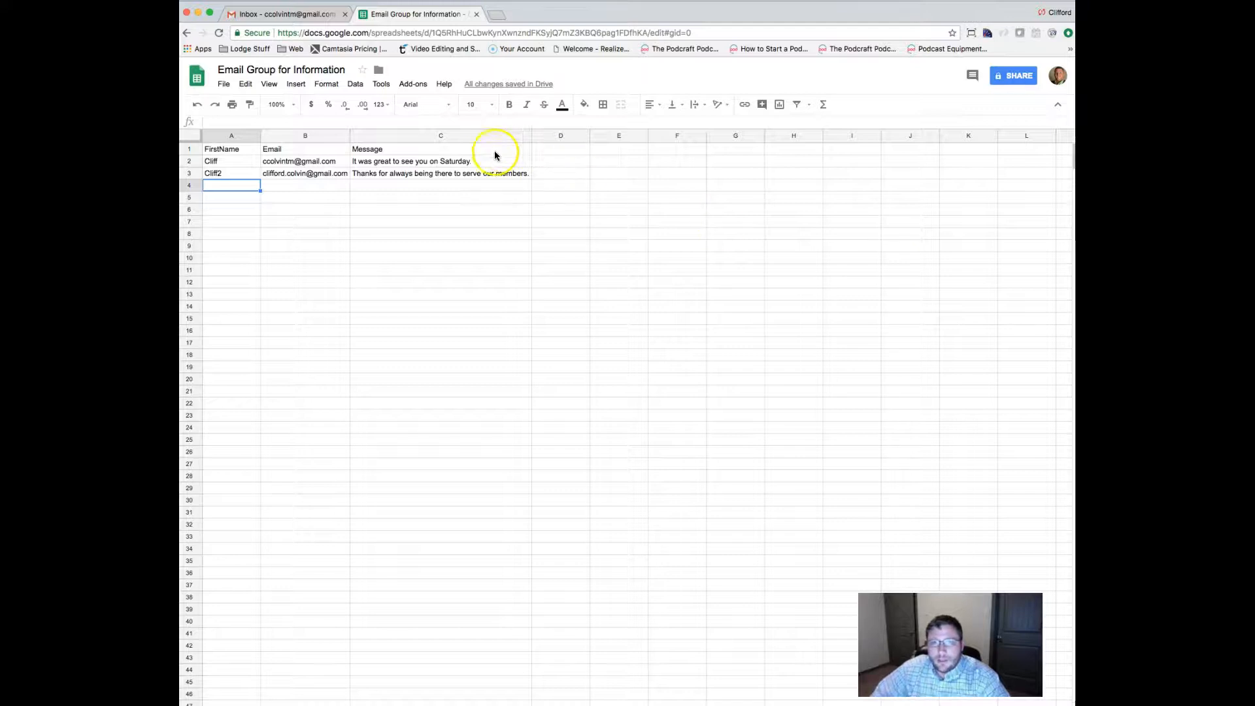
Launch Yet Another Mail Merge's Start Mail Merge, then decline the new-campaign prompt with 'No, thanks!'.
{"action": "left_click", "coordinate": [414, 86]}
{"action": "left_click", "coordinate": [436, 146]}
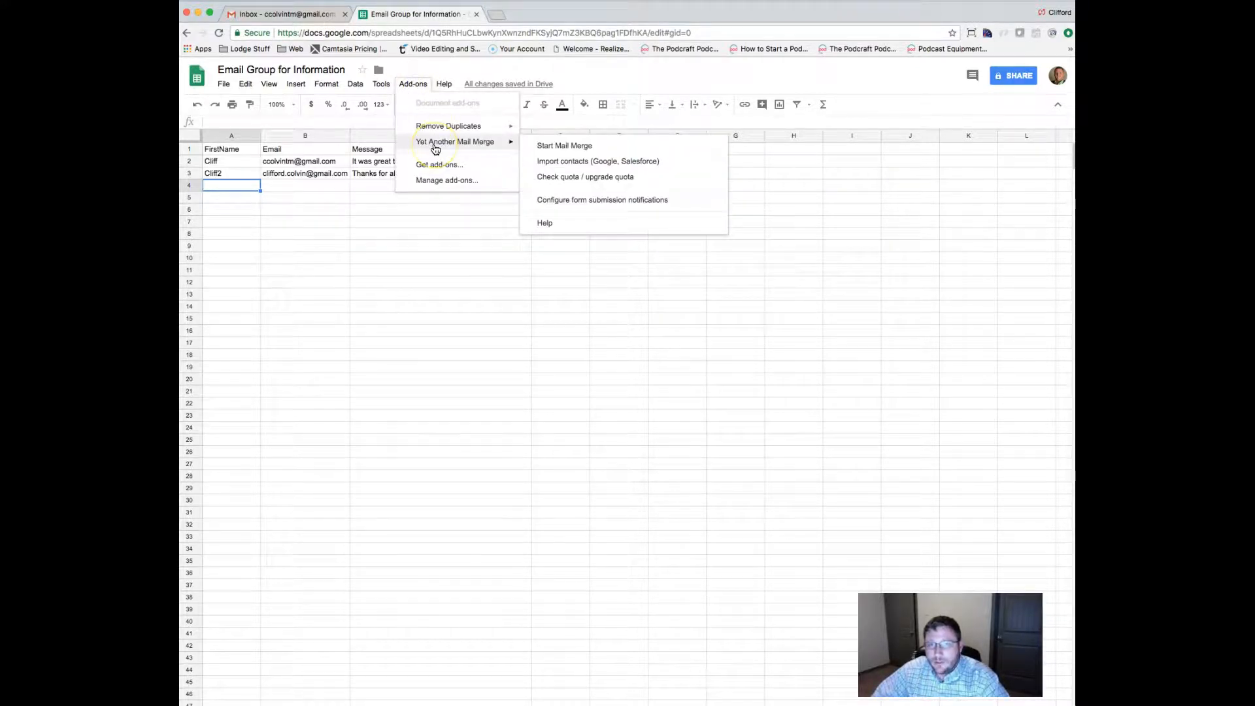
{"action": "left_click", "coordinate": [547, 147]}
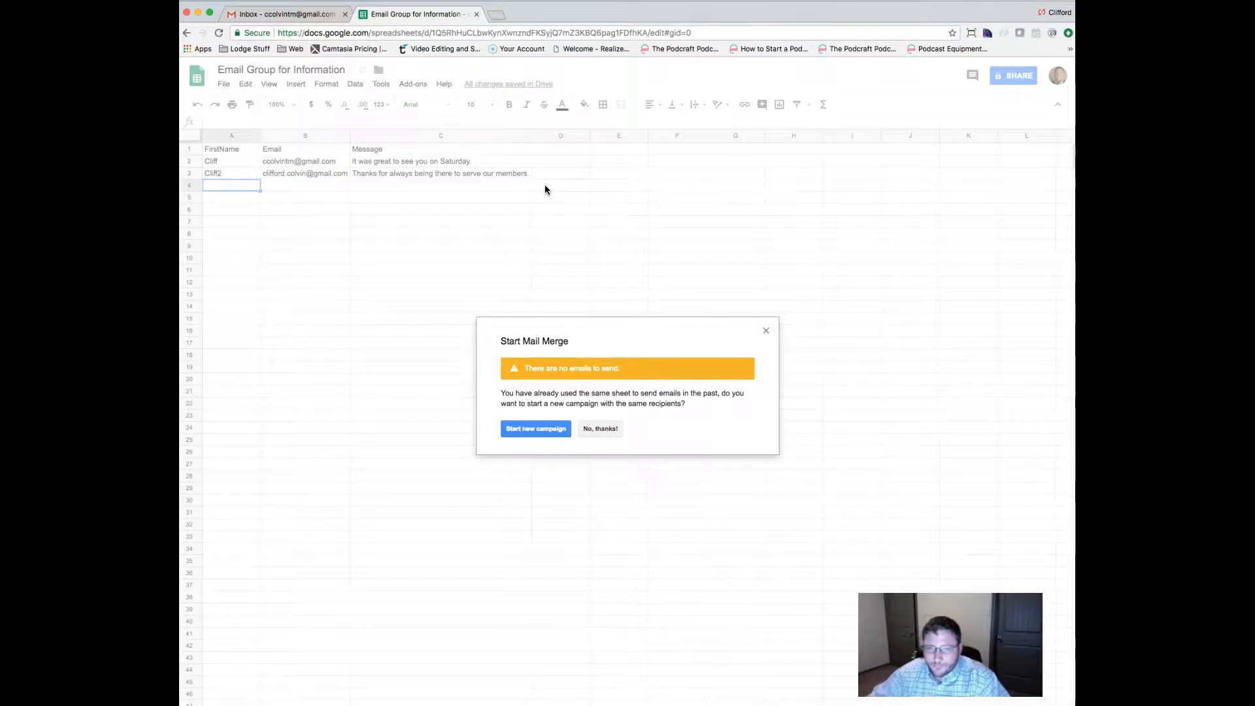
{"action": "left_click", "coordinate": [601, 428]}
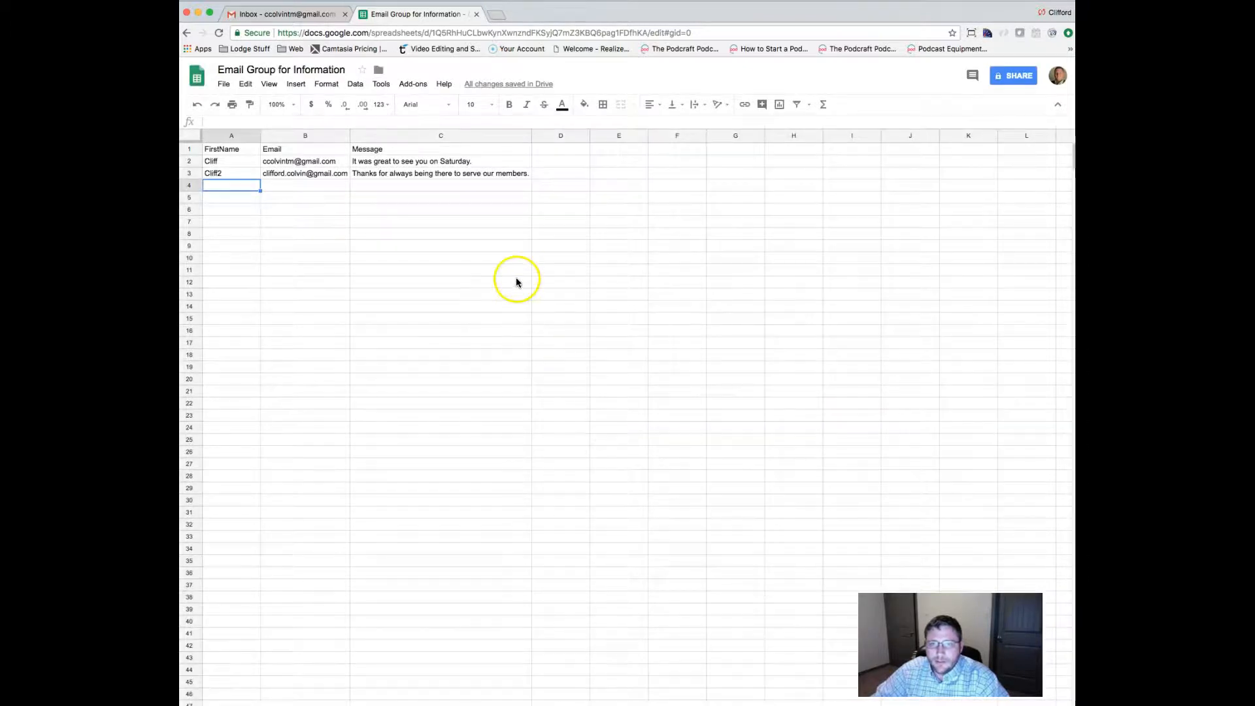
Reopen Start Mail Merge from Add-ons > Yet Another Mail Merge.
{"action": "left_click", "coordinate": [410, 83]}
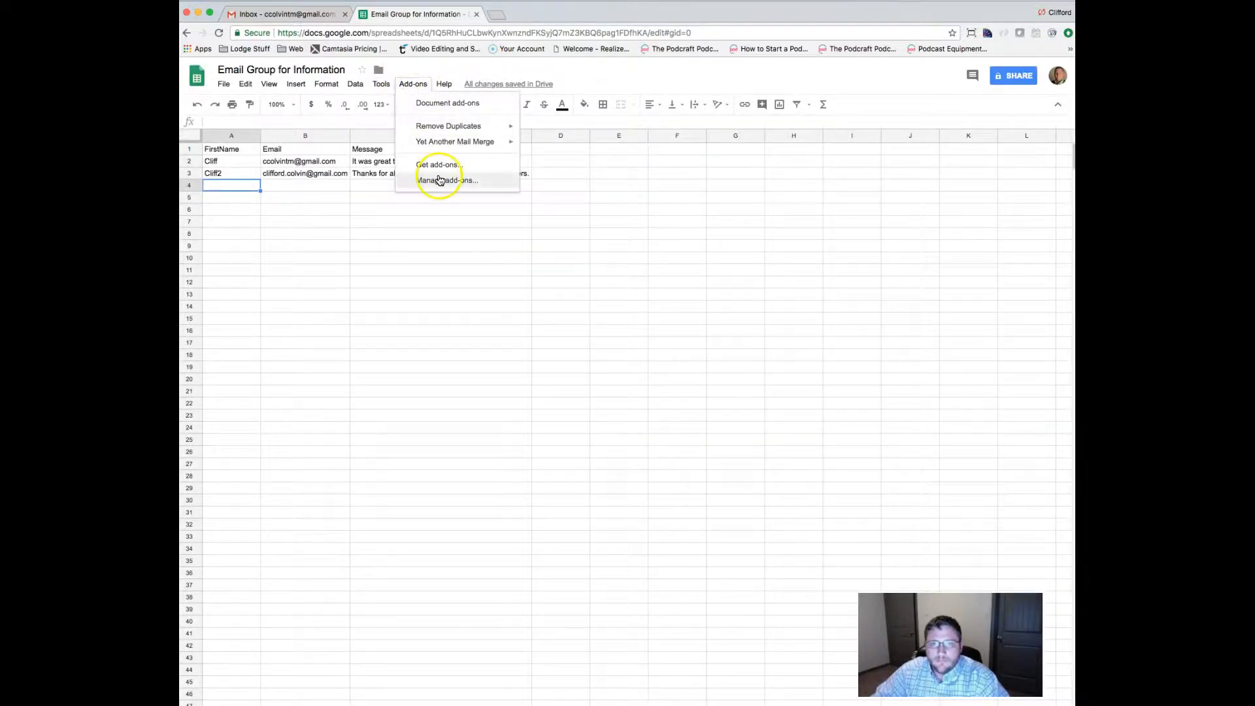
{"action": "mouse_move", "coordinate": [458, 142]}
{"action": "left_click", "coordinate": [571, 142]}
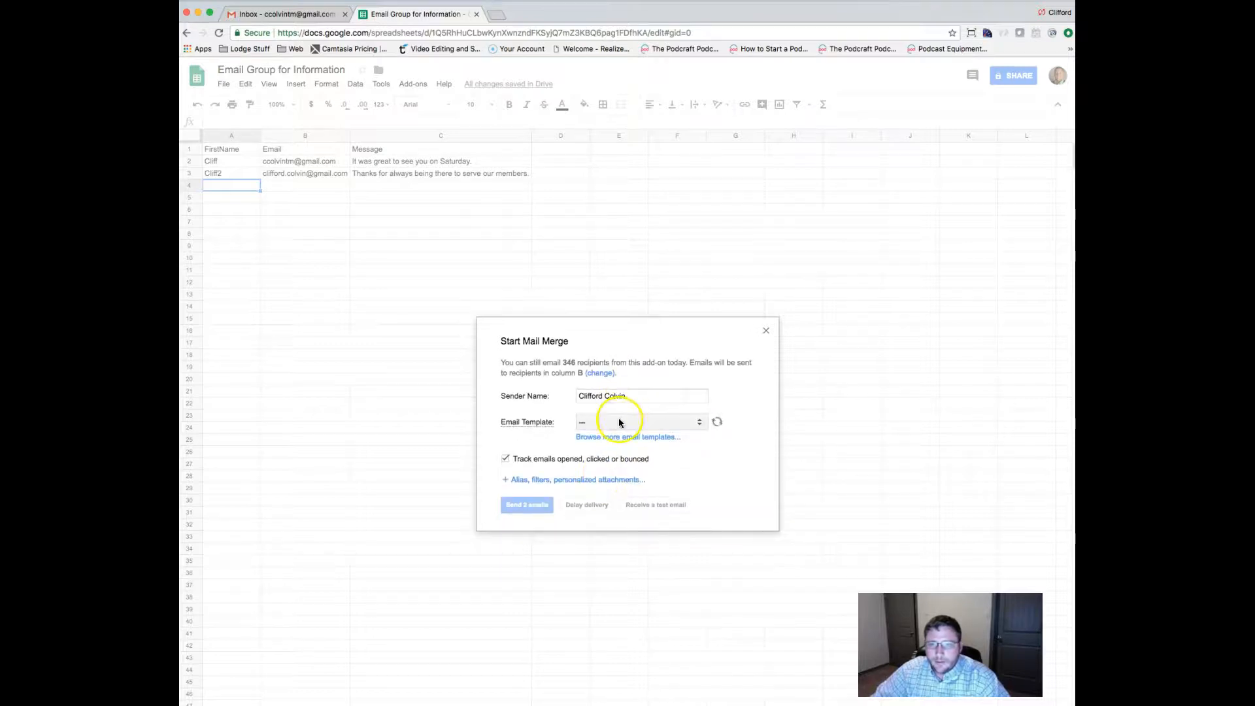
Check the sender name, choose the '{{FirstName}} I need you to look at this great information!' draft template, and keep Track emails on.
{"action": "left_click_drag", "start_coordinate": [638, 396], "coordinate": [563, 392]}
{"action": "left_click", "coordinate": [636, 395]}
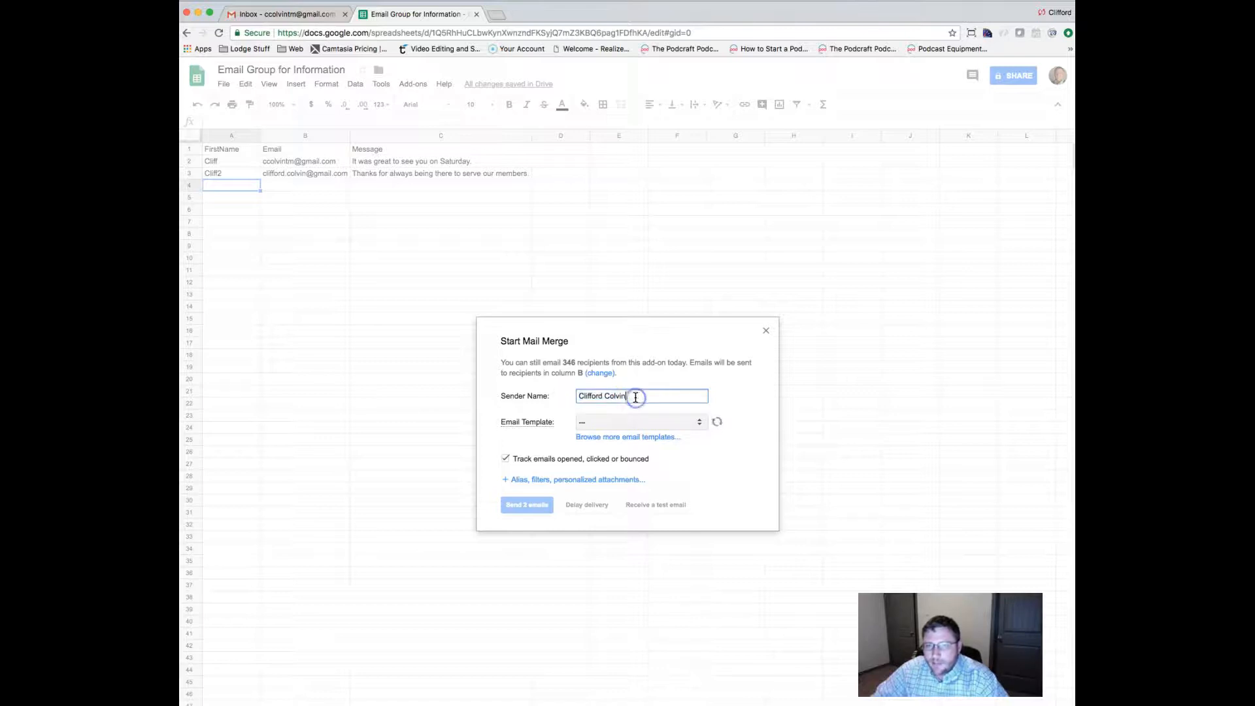
{"action": "left_click_drag", "start_coordinate": [638, 396], "coordinate": [557, 391]}
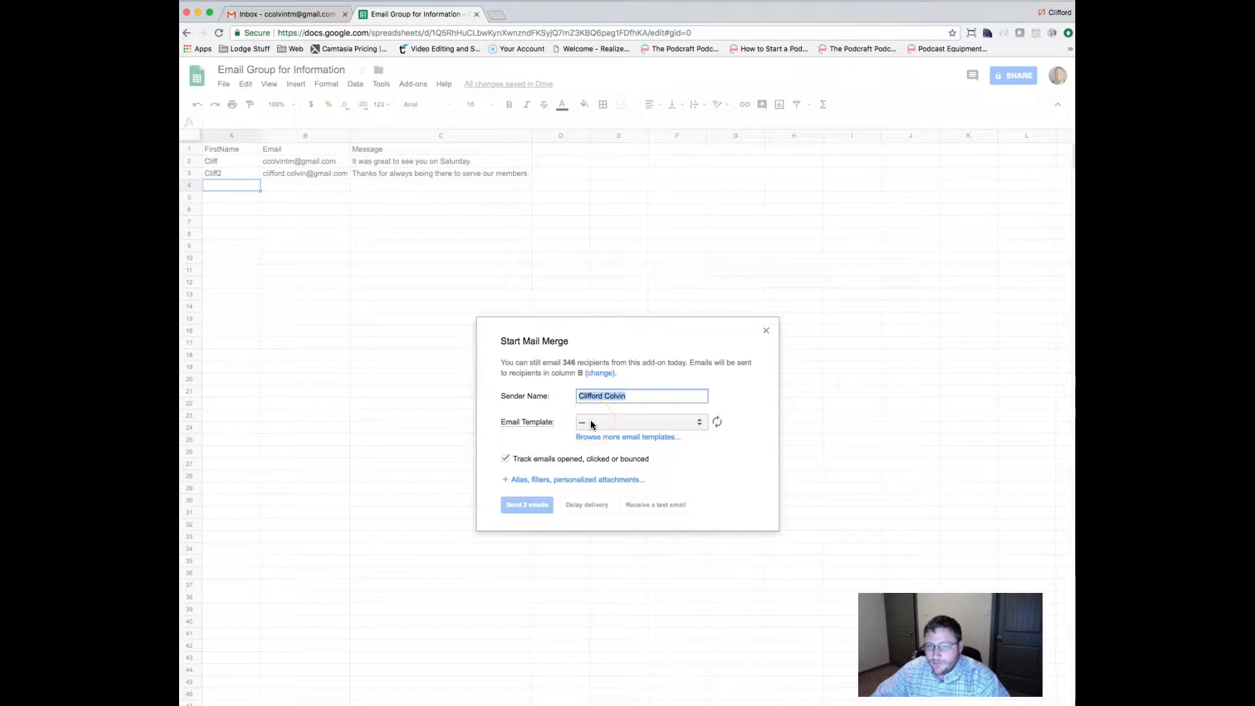
{"action": "left_click", "coordinate": [651, 423]}
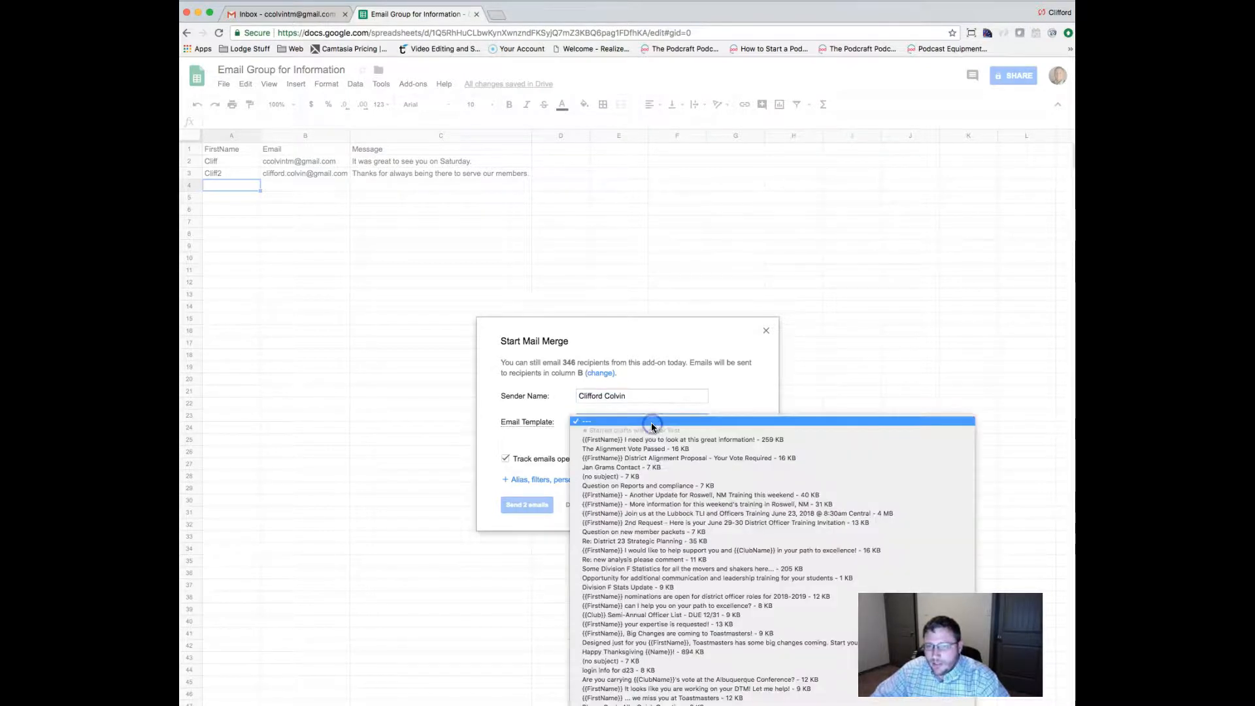
{"action": "scroll", "coordinate": [690, 567], "scroll_direction": "down", "scroll_amount": 1}
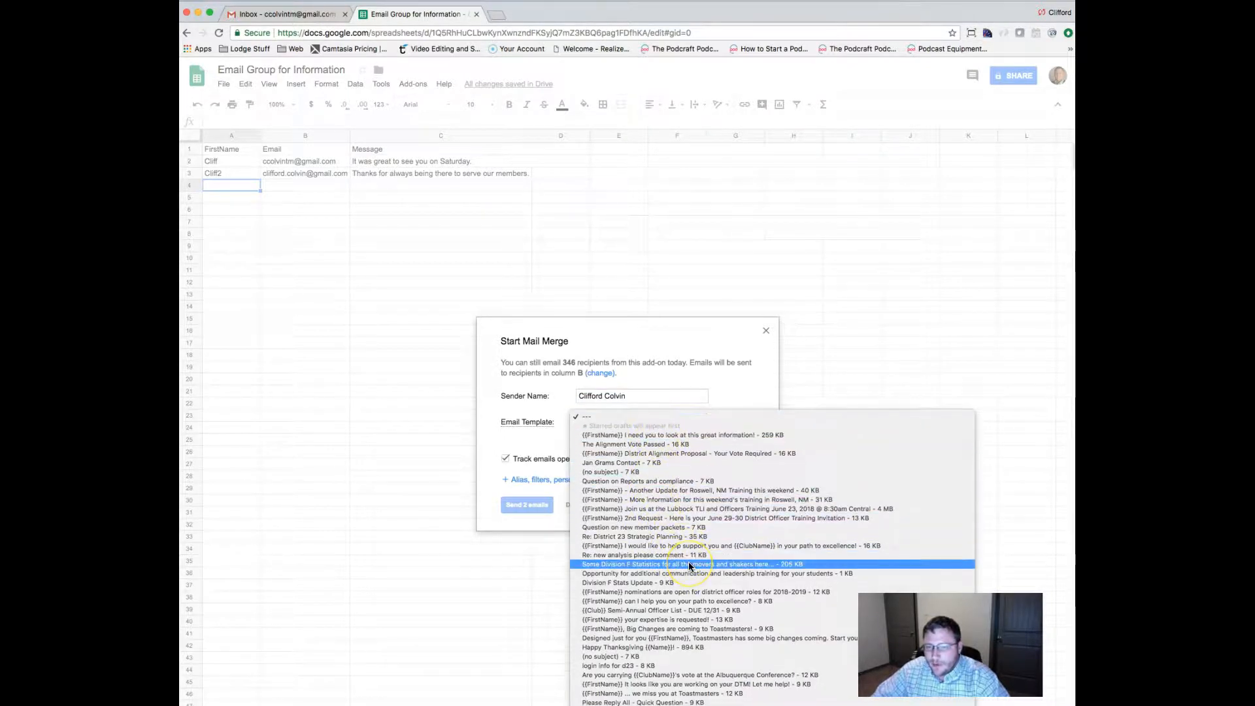
{"action": "left_click", "coordinate": [679, 437]}
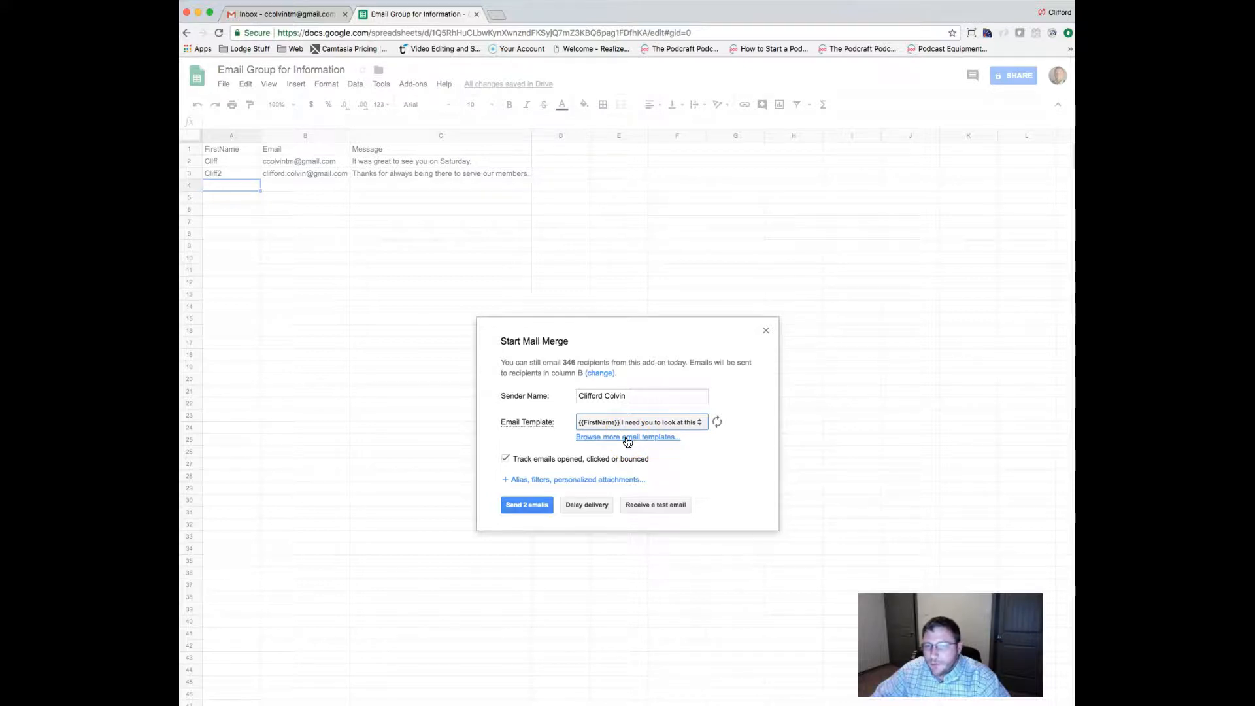
{"action": "left_click", "coordinate": [524, 459]}
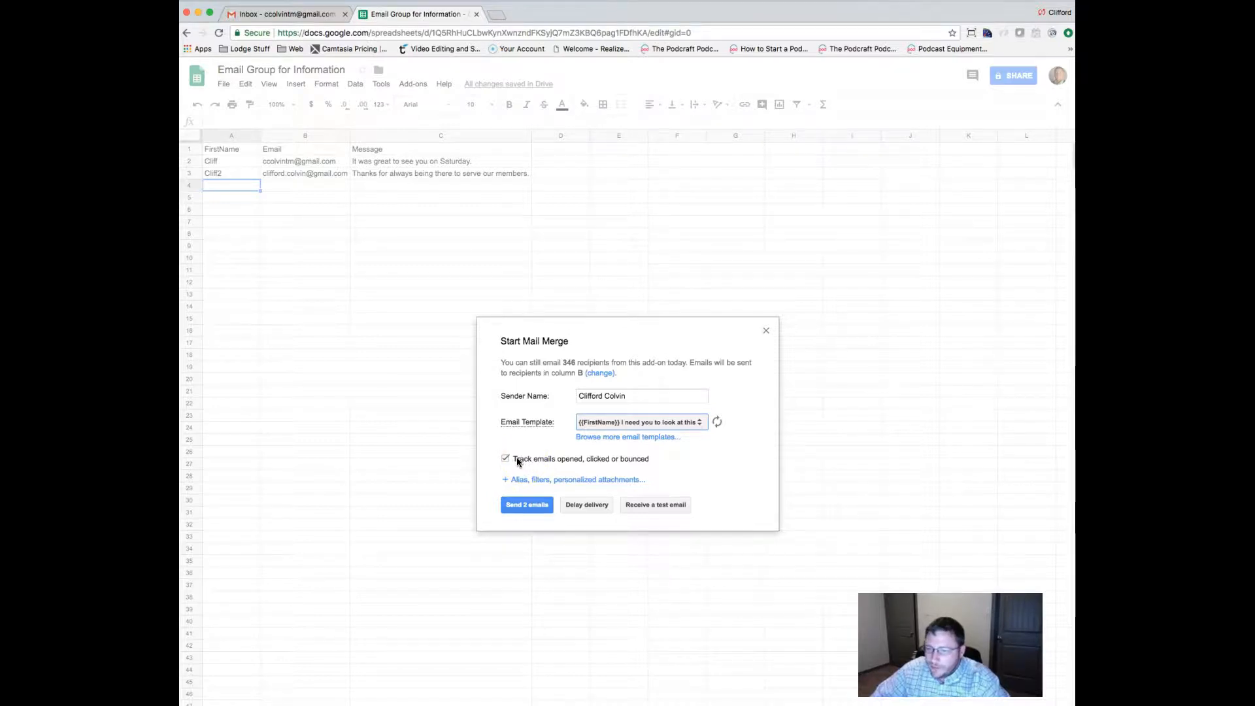
{"action": "left_click", "coordinate": [510, 480]}
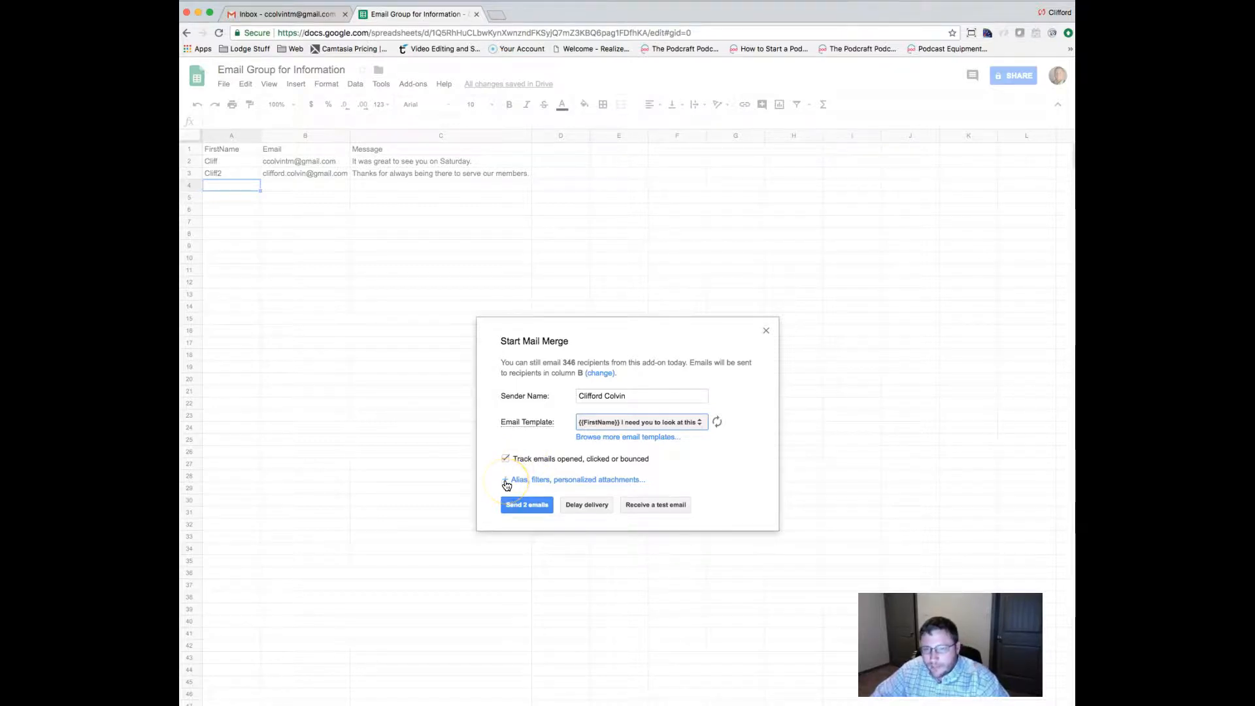
Expand the extra options, keep the current Send from account, and review the reply-to, filter and attachment settings.
{"action": "left_click", "coordinate": [525, 478]}
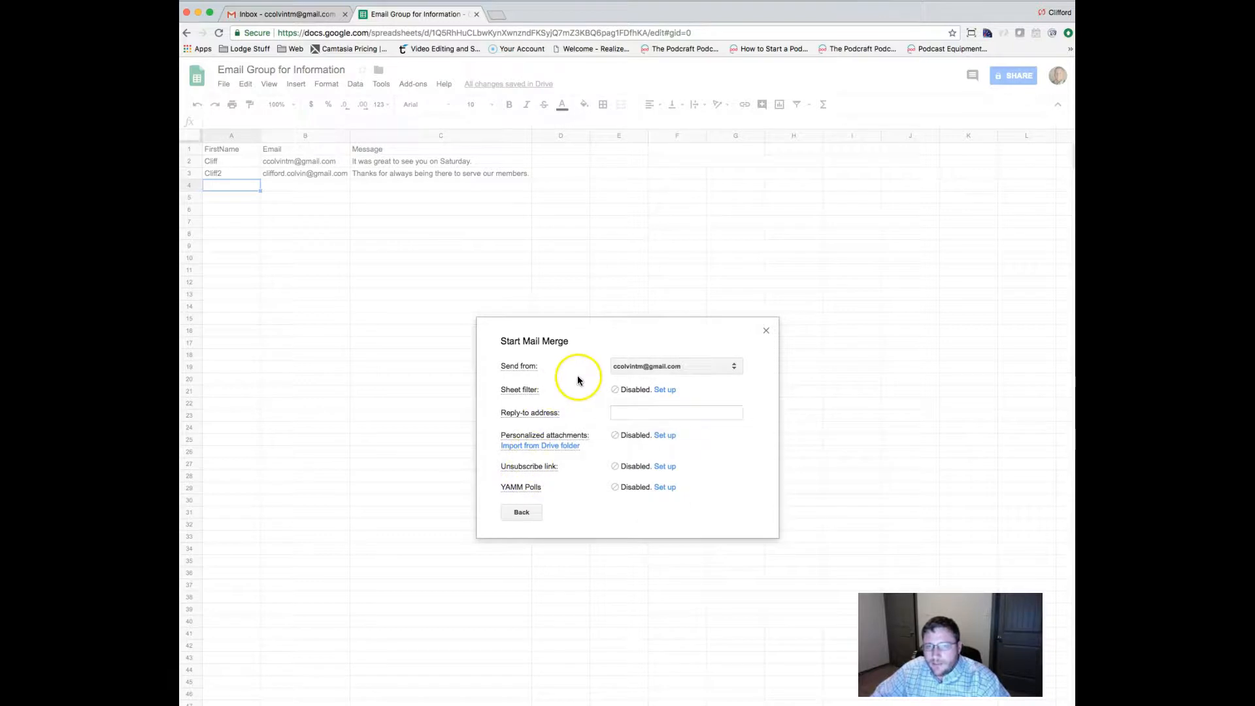
{"action": "left_click", "coordinate": [641, 366]}
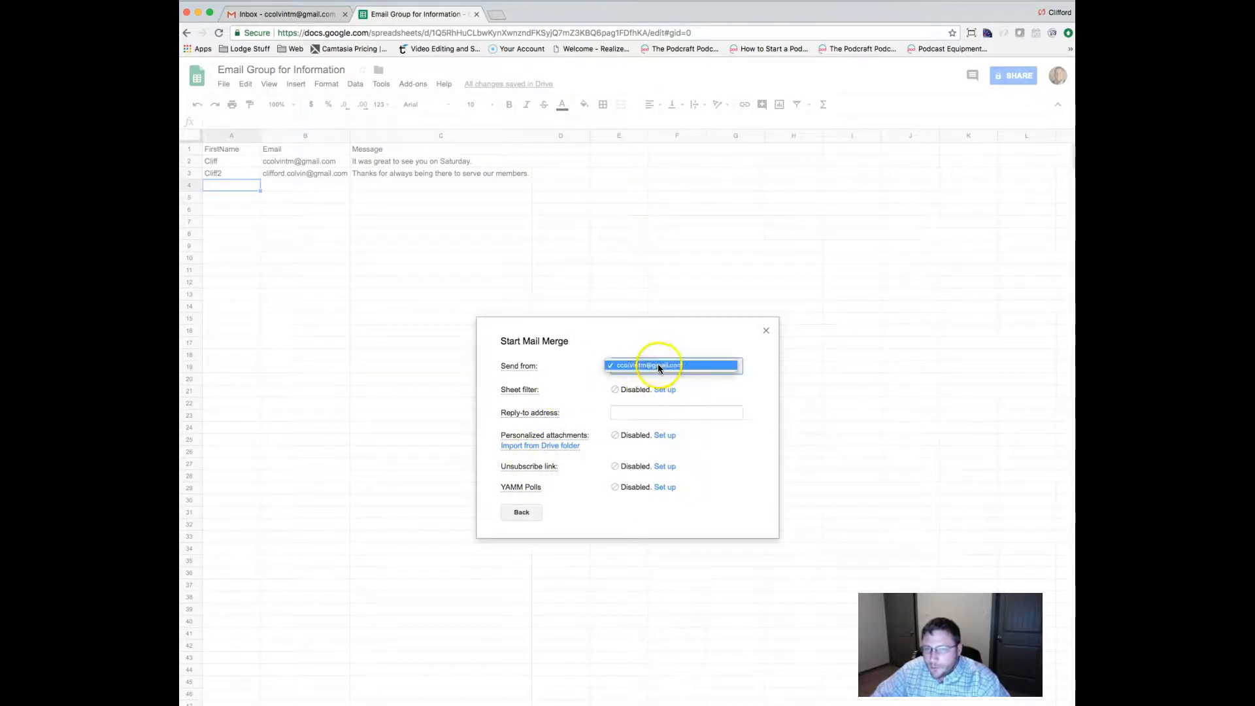
{"action": "left_click", "coordinate": [662, 368]}
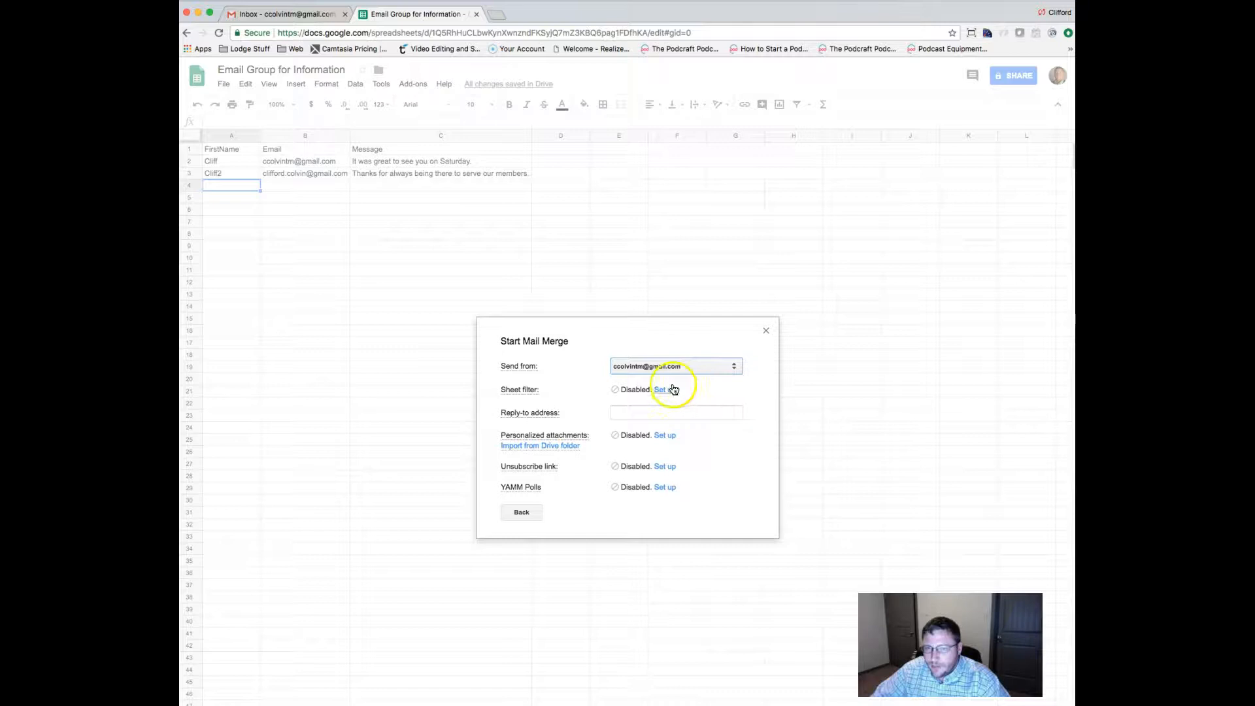
{"action": "mouse_move", "coordinate": [518, 387]}
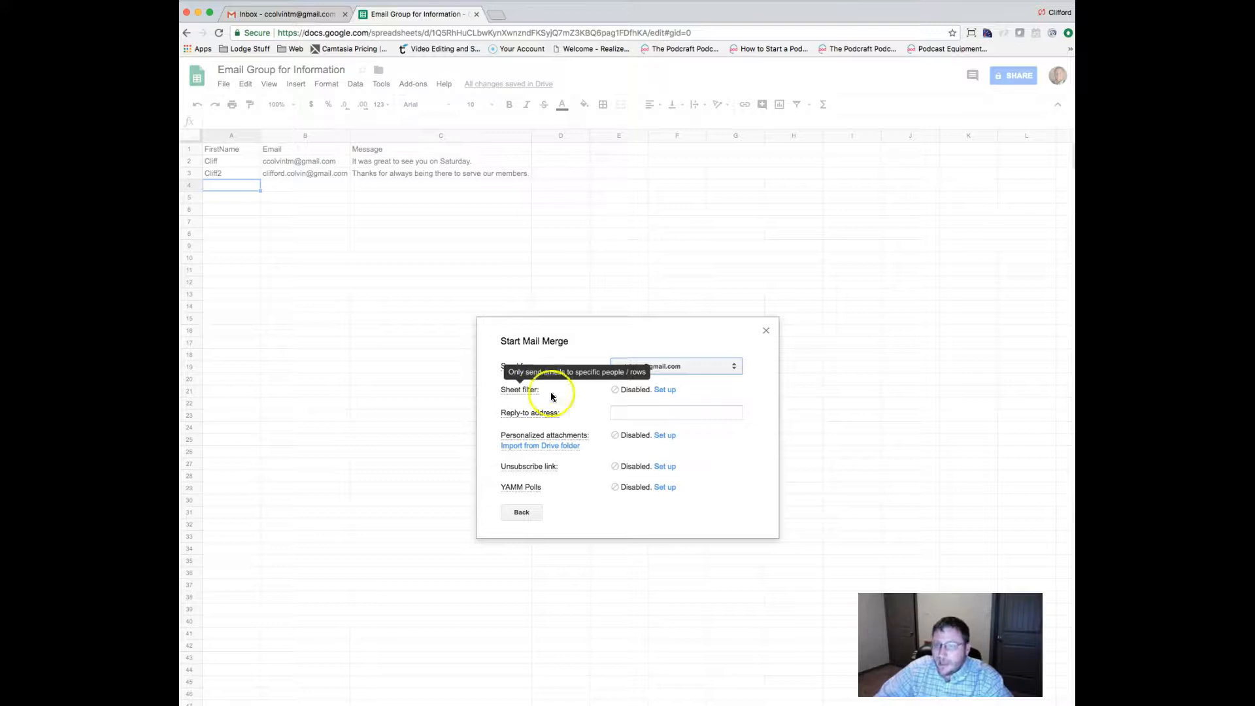
{"action": "left_click", "coordinate": [642, 415]}
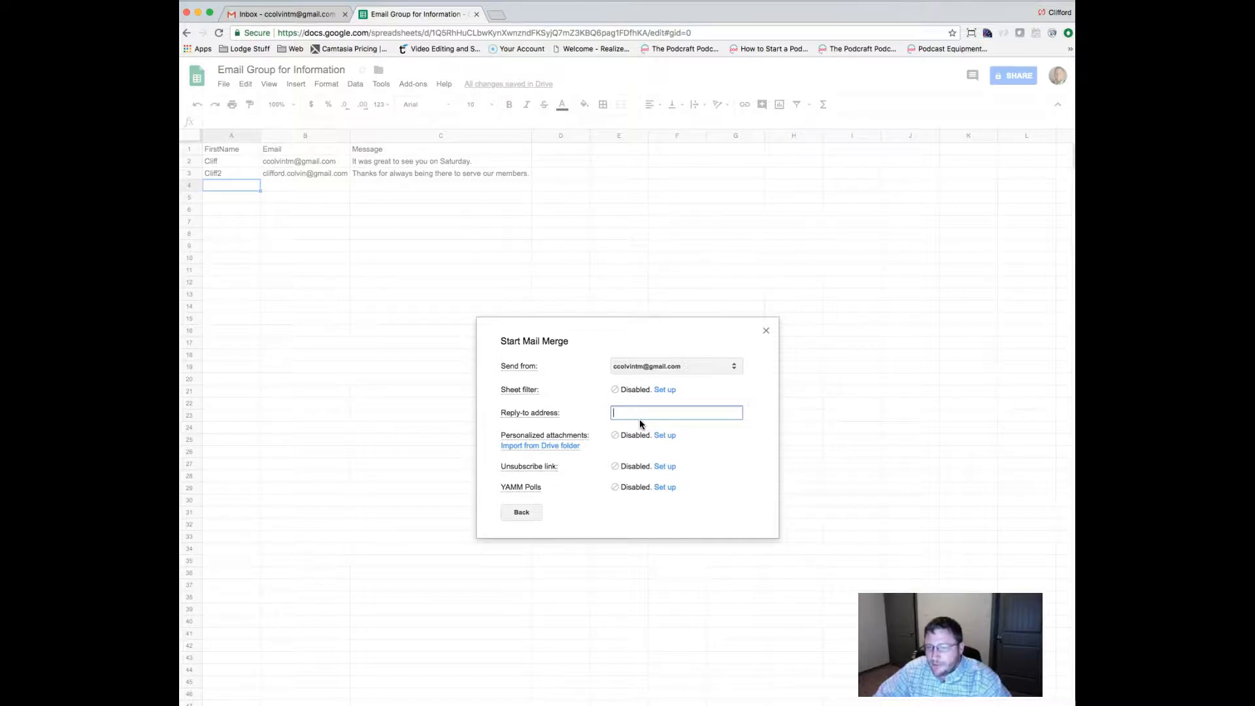
{"action": "left_click", "coordinate": [635, 427]}
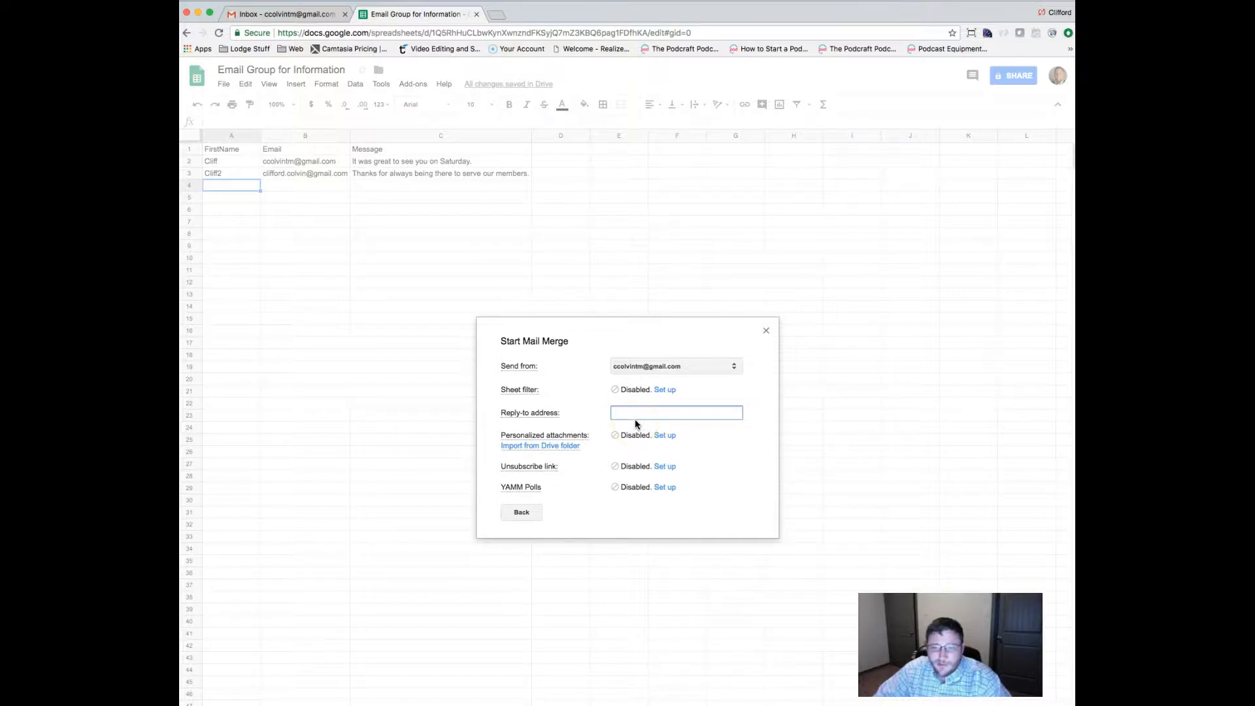
{"action": "mouse_move", "coordinate": [575, 436]}
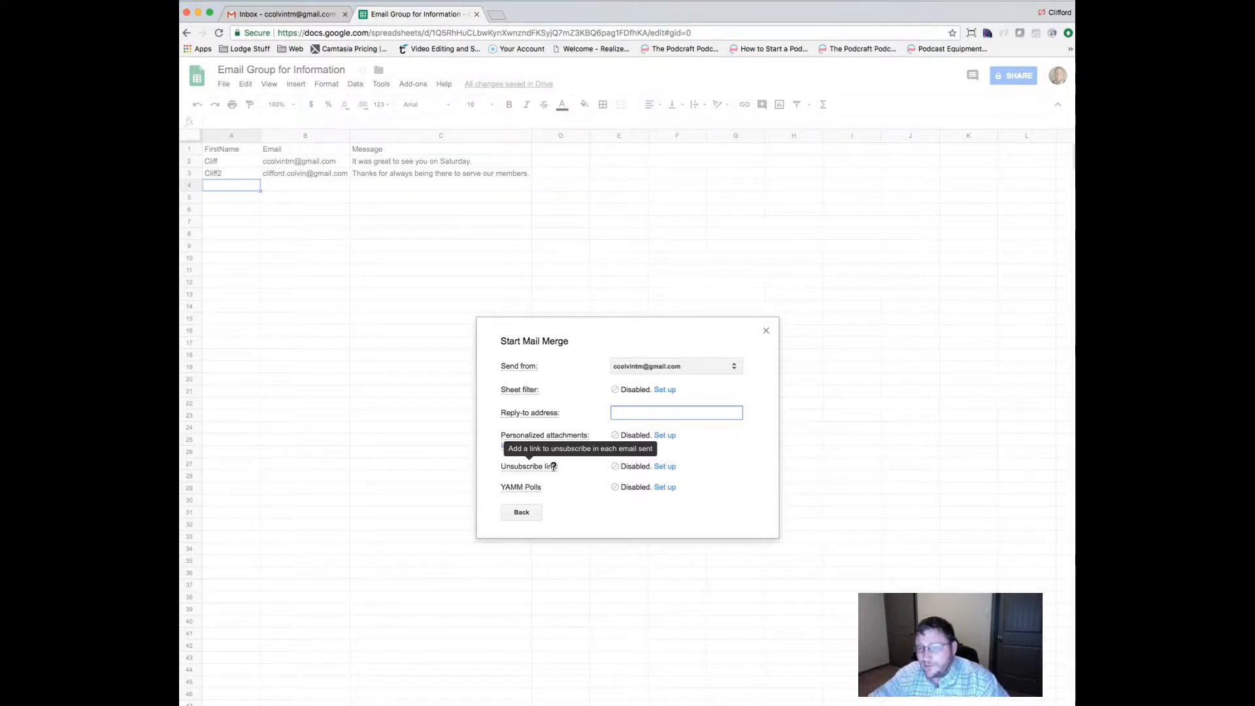
{"action": "mouse_move", "coordinate": [527, 486]}
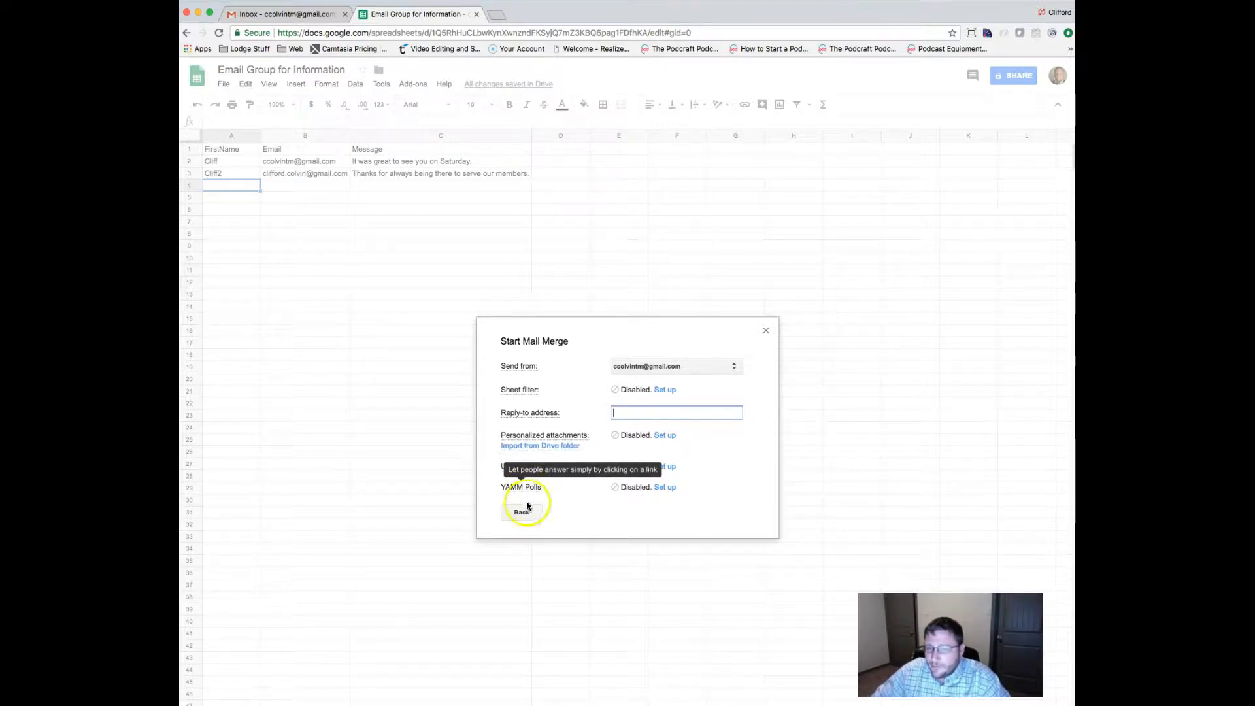
Return to the main merge options, check the remaining daily recipient count, and switch to the Gmail inbox holding the test email.
{"action": "left_click", "coordinate": [521, 511]}
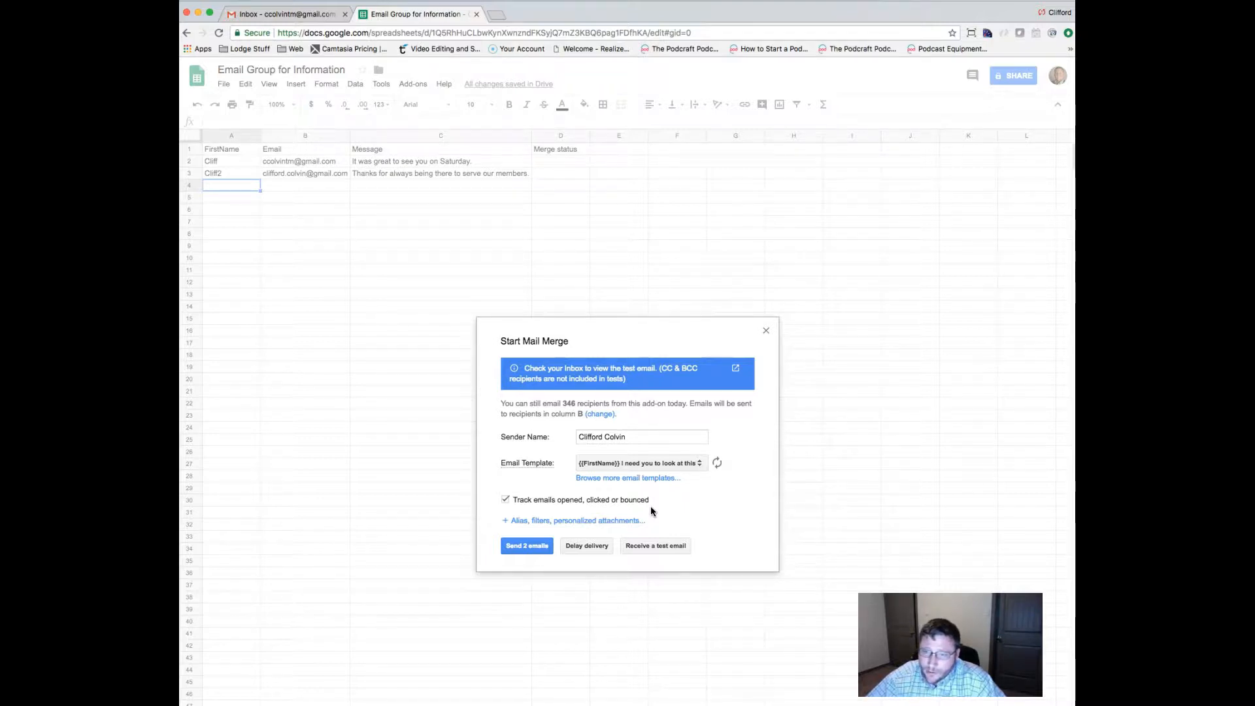
{"action": "left_click_drag", "start_coordinate": [563, 403], "coordinate": [689, 403]}
{"action": "right_click", "coordinate": [691, 404]}
{"action": "left_click", "coordinate": [673, 404]}
{"action": "left_click", "coordinate": [566, 406]}
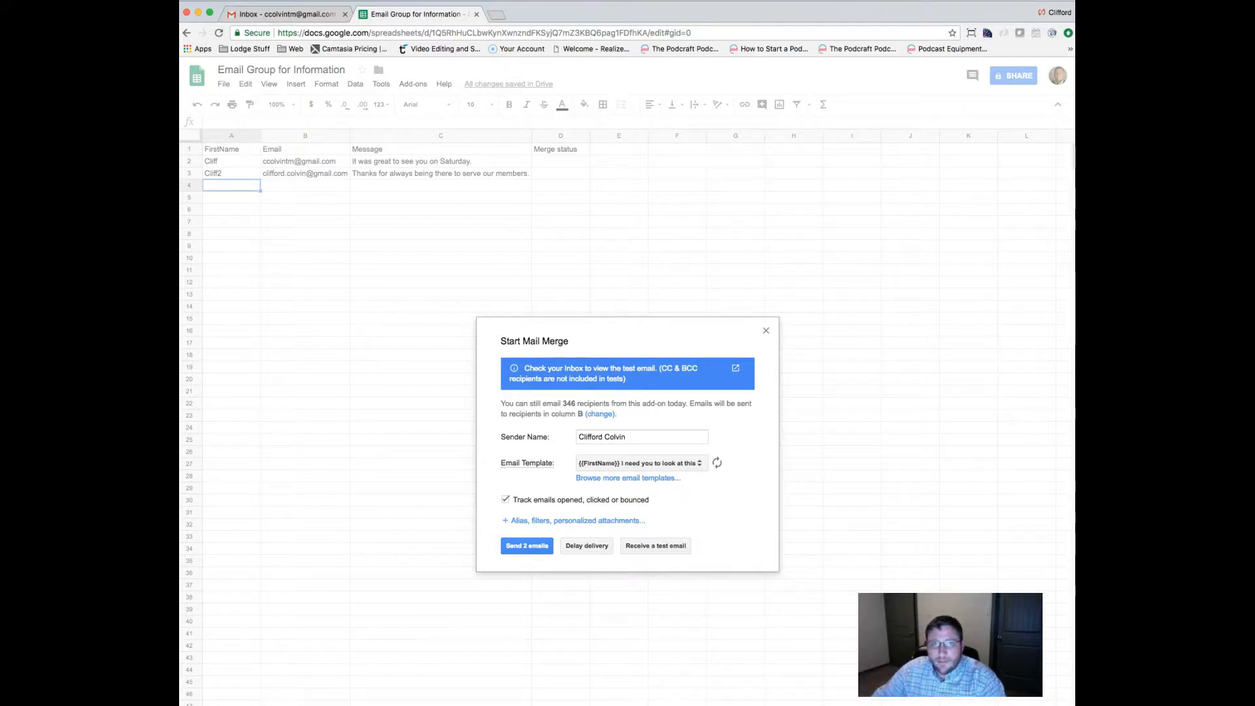
{"action": "left_click", "coordinate": [314, 14]}
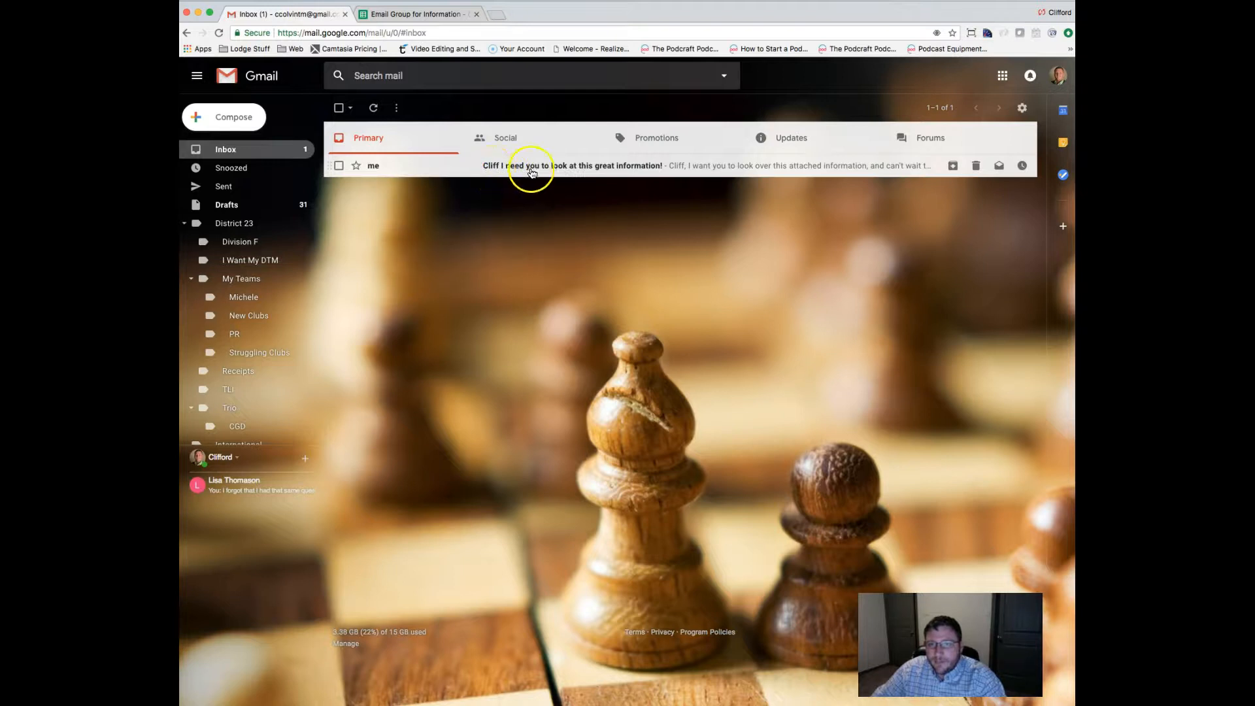
Open the test merge email, review its opening line and signature, then archive it.
{"action": "left_click", "coordinate": [651, 174]}
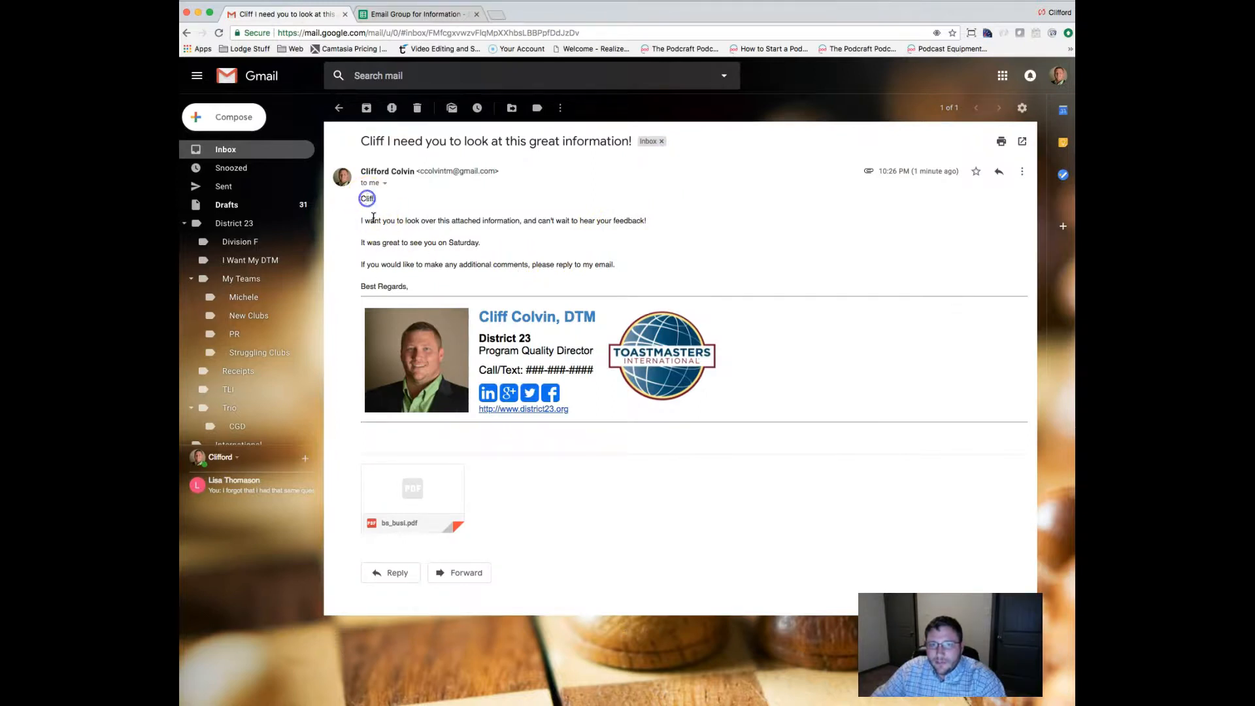
{"action": "left_click_drag", "start_coordinate": [367, 221], "coordinate": [617, 224]}
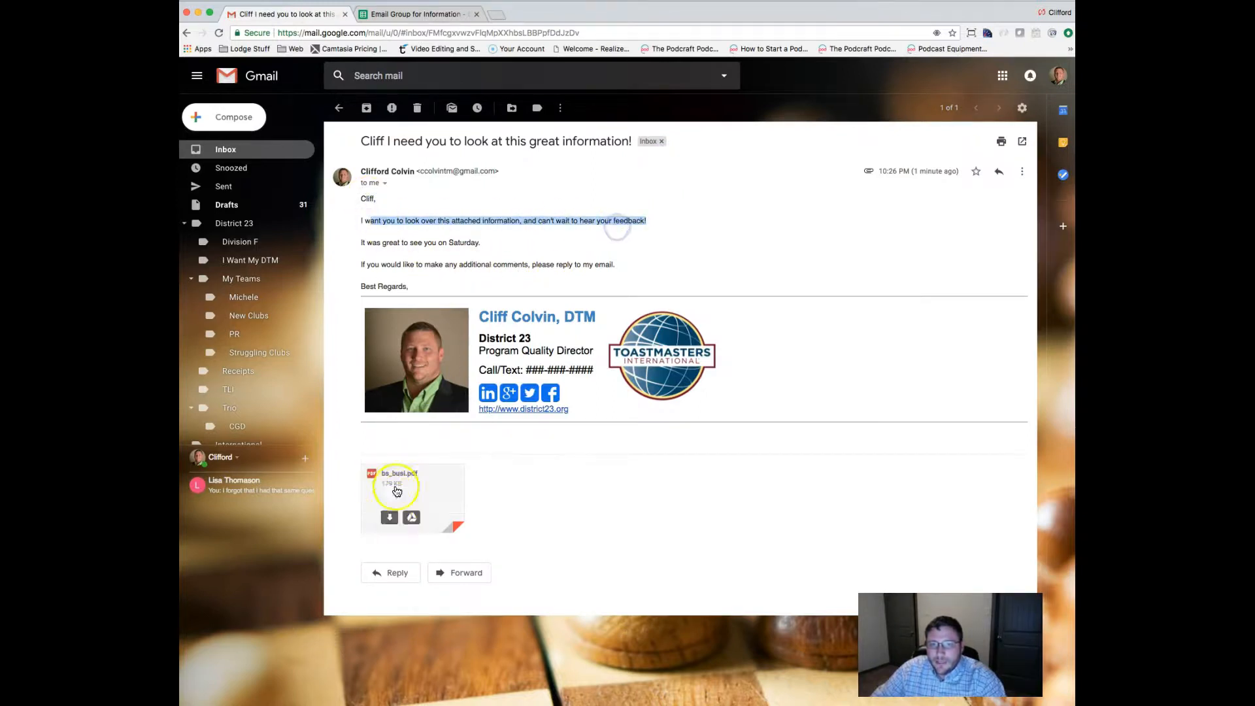
{"action": "mouse_move", "coordinate": [485, 314]}
{"action": "left_mouse_down"}
{"action": "mouse_move", "coordinate": [523, 324]}
{"action": "mouse_move", "coordinate": [575, 392]}
{"action": "left_mouse_up"}
{"action": "left_click", "coordinate": [606, 448]}
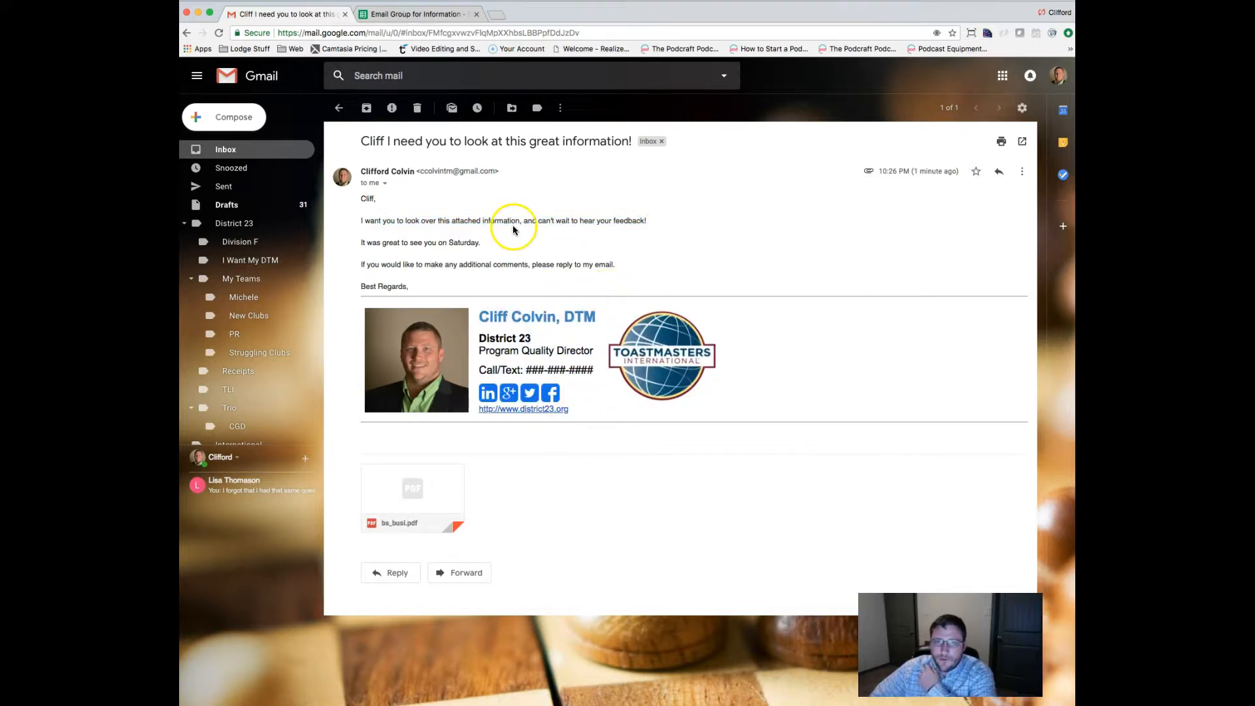
{"action": "left_click", "coordinate": [366, 108]}
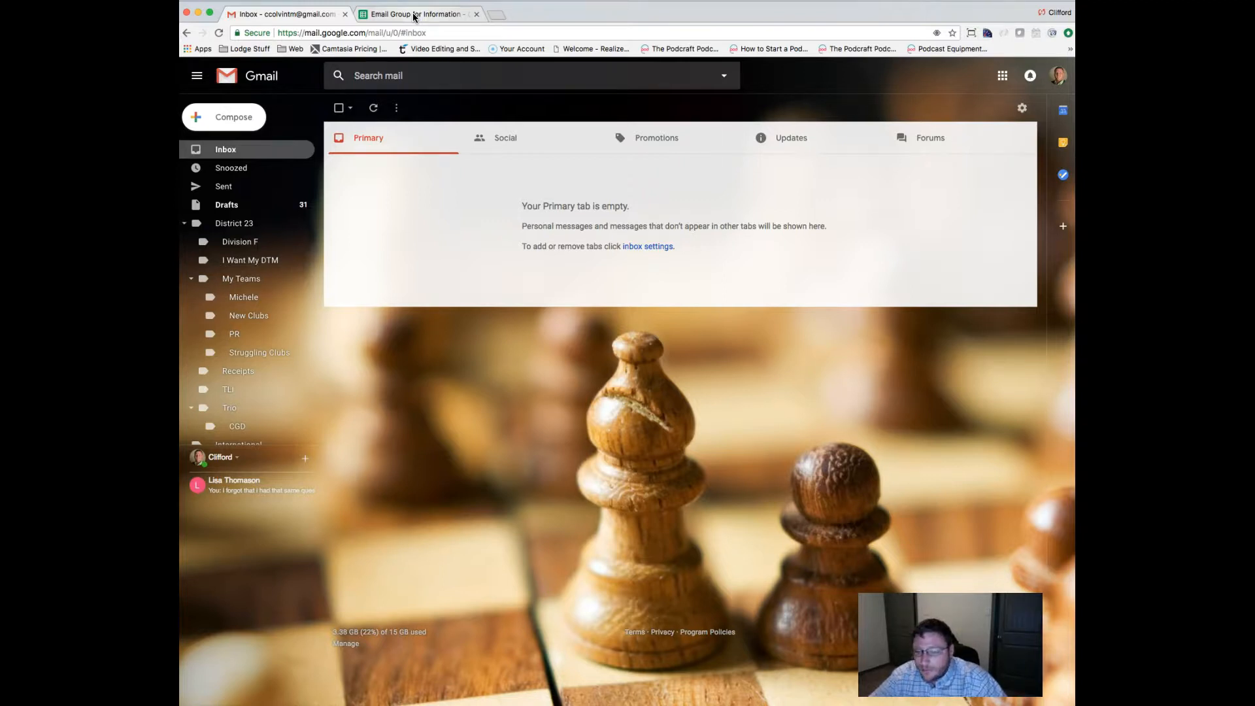
Send the merge email to both recipients in the spreadsheet and dismiss the sent confirmation.
{"action": "left_click", "coordinate": [413, 14]}
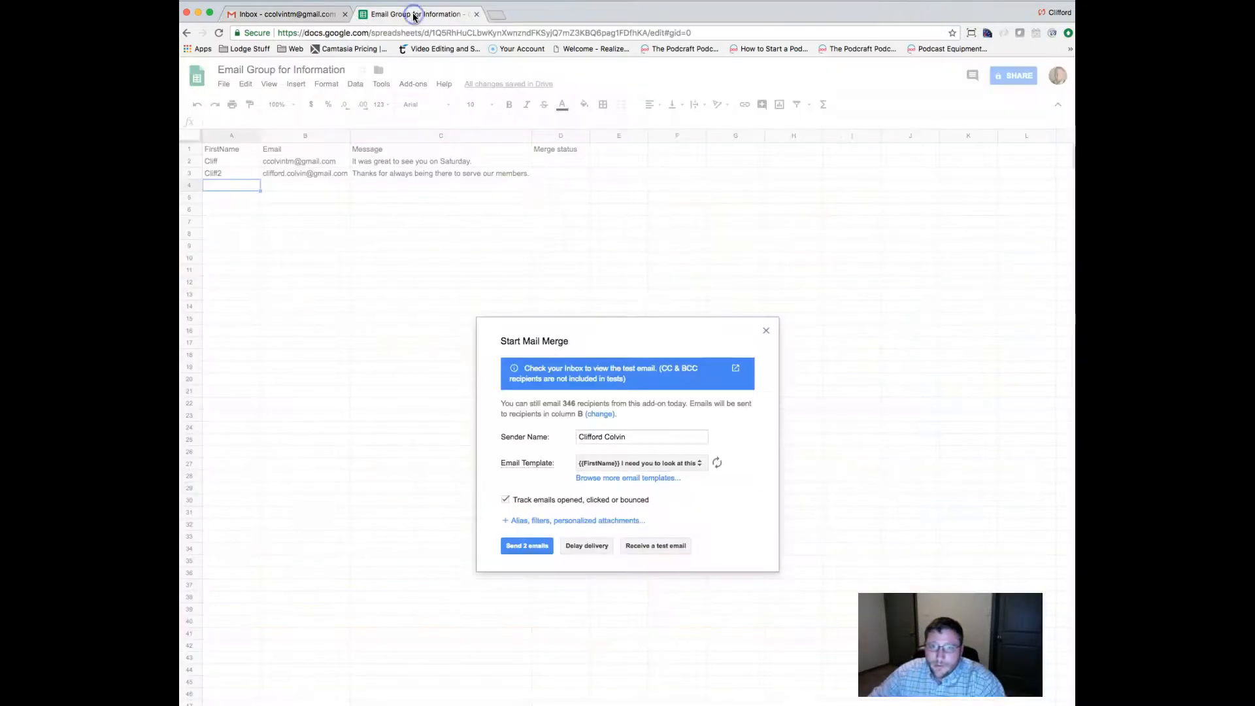
{"action": "left_click", "coordinate": [543, 546]}
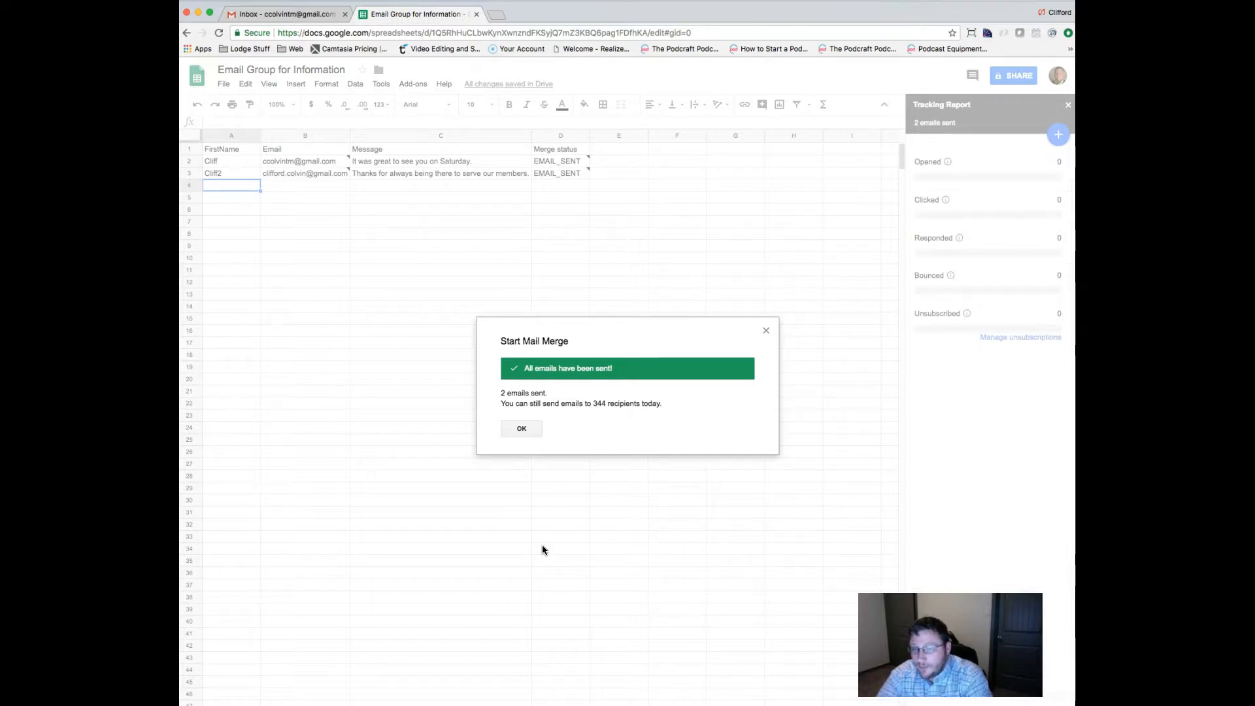
{"action": "left_click", "coordinate": [523, 432]}
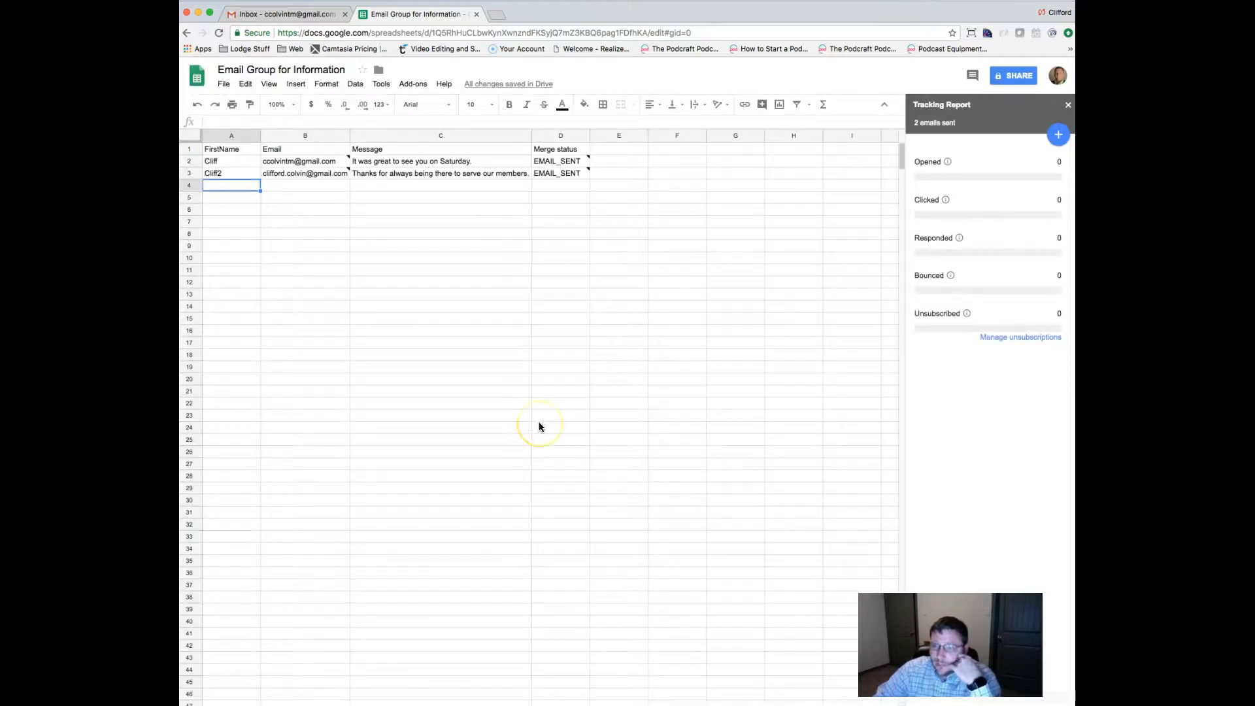
Open the Yet Another Mail Merge tracking report and review its Opened, Clicked and Responded info.
{"action": "left_click", "coordinate": [1044, 197]}
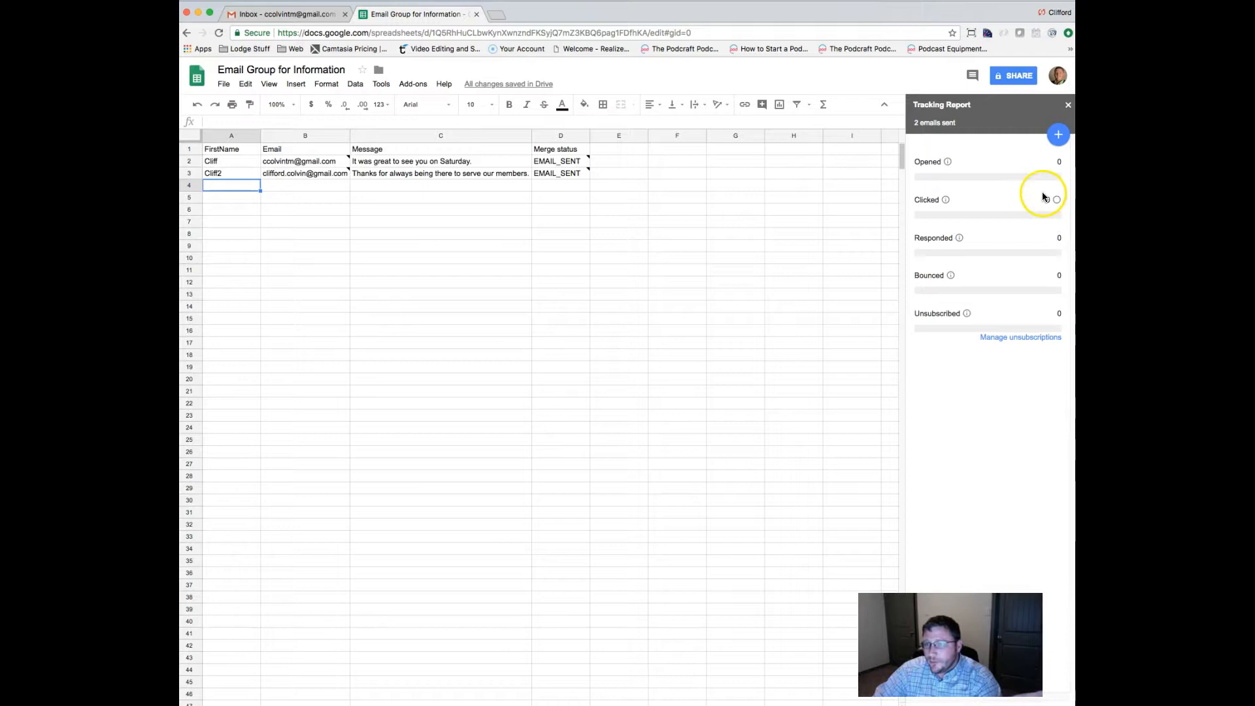
{"action": "left_click", "coordinate": [955, 188]}
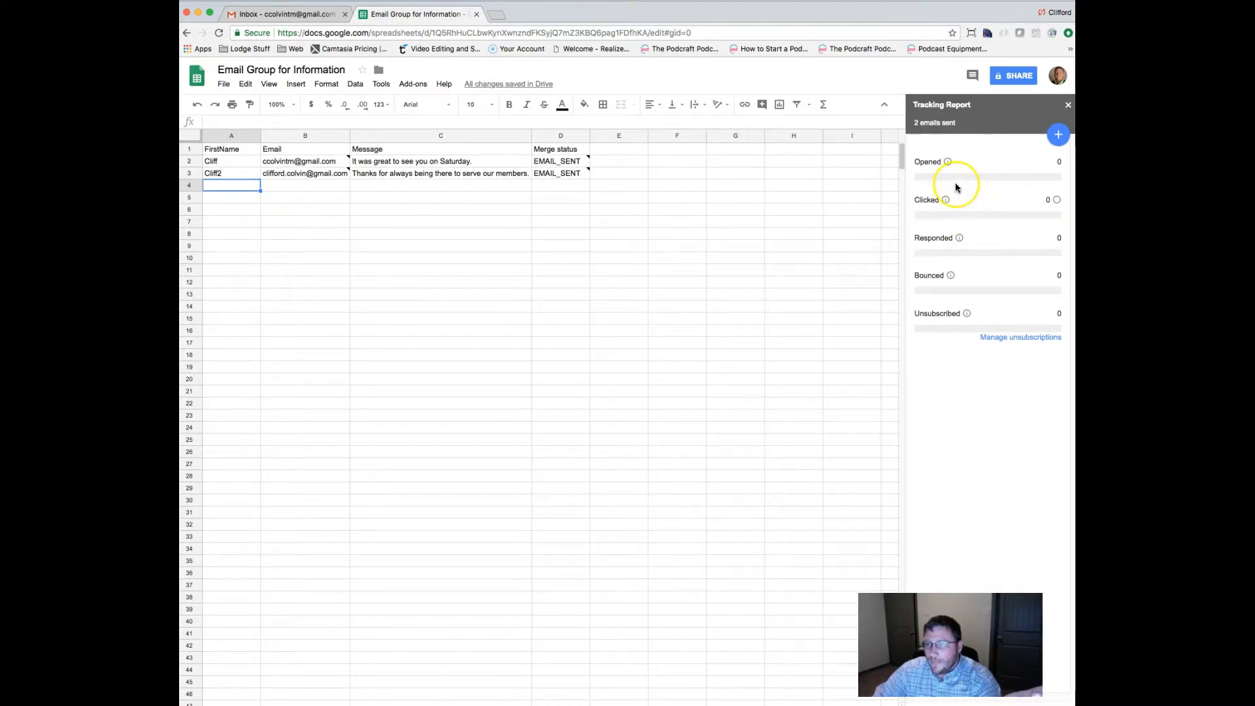
{"action": "left_click", "coordinate": [946, 161]}
{"action": "left_click", "coordinate": [943, 198]}
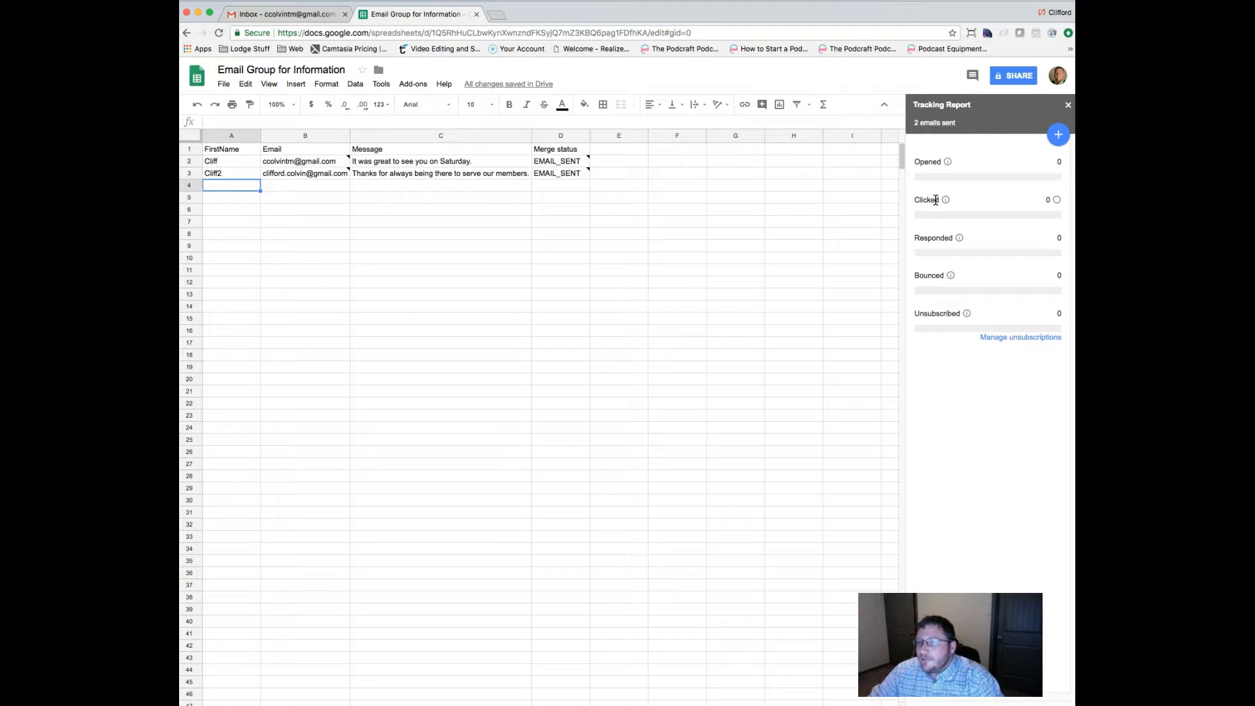
{"action": "mouse_move", "coordinate": [956, 237]}
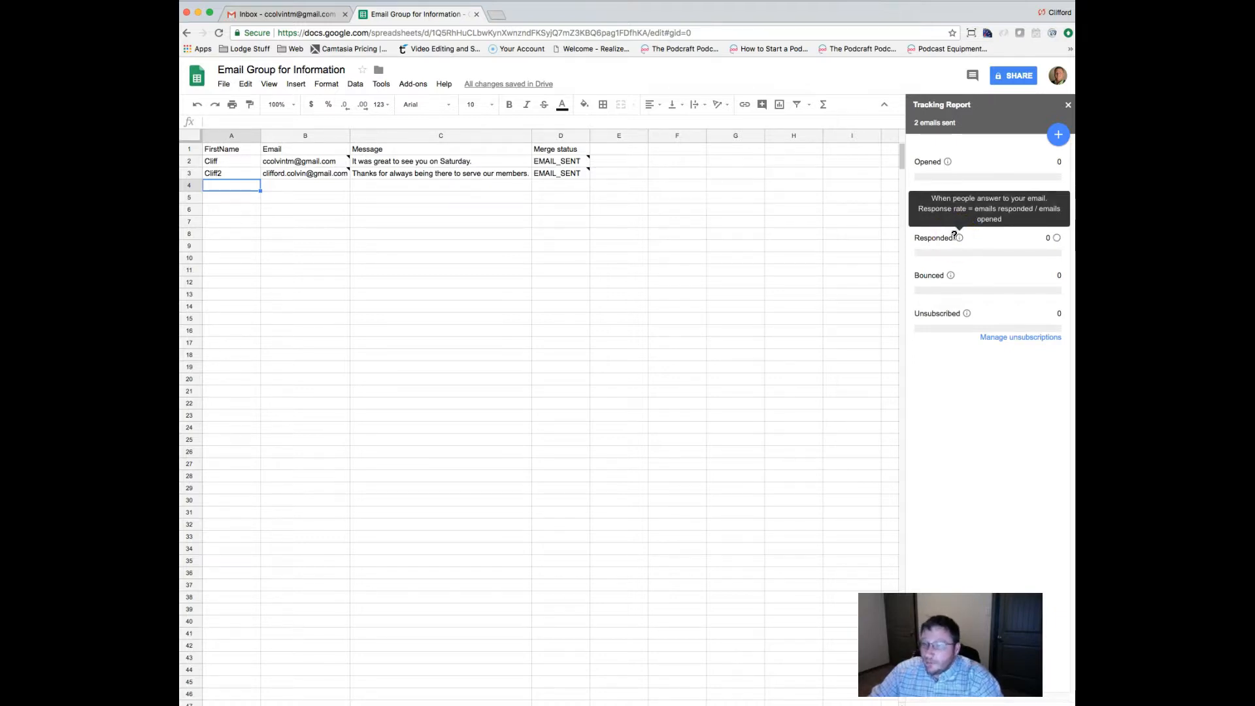
{"action": "left_click", "coordinate": [942, 278]}
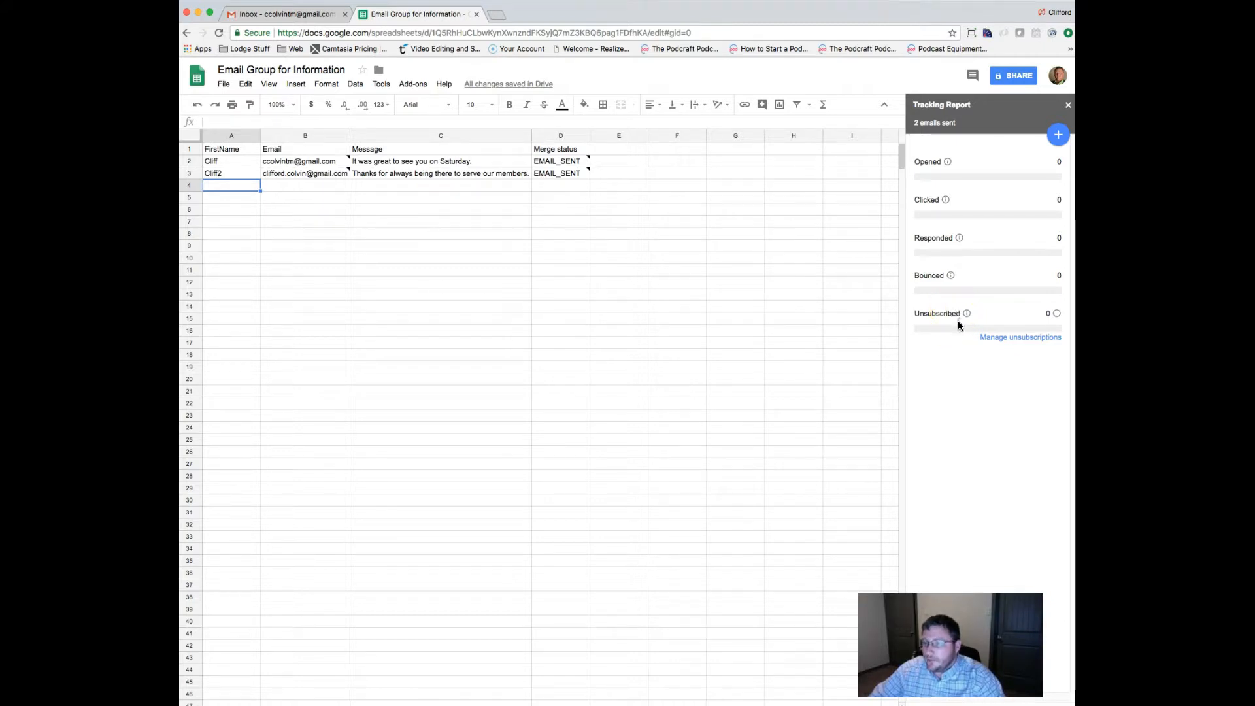
Open the merged email with bs_busi.pdf, confirm row 2 shows EMAIL_OPENED, then return to it.
{"action": "left_click", "coordinate": [268, 13]}
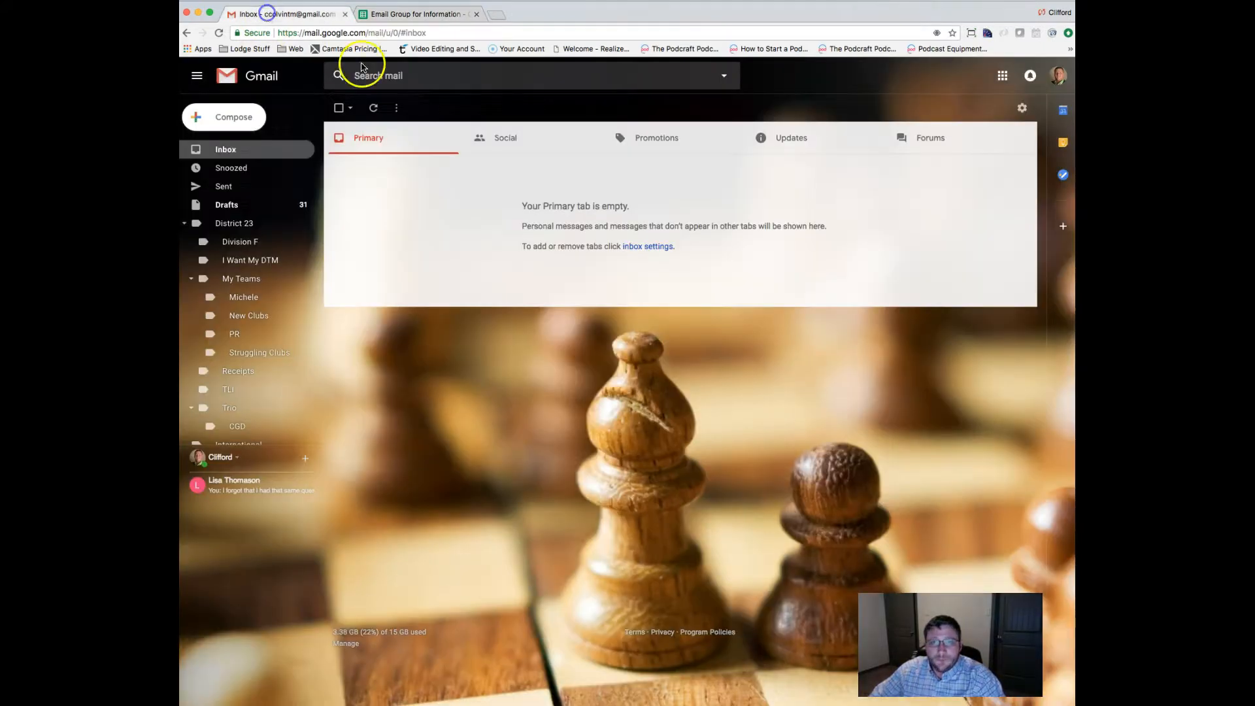
{"action": "left_click", "coordinate": [271, 146]}
{"action": "left_click", "coordinate": [504, 172]}
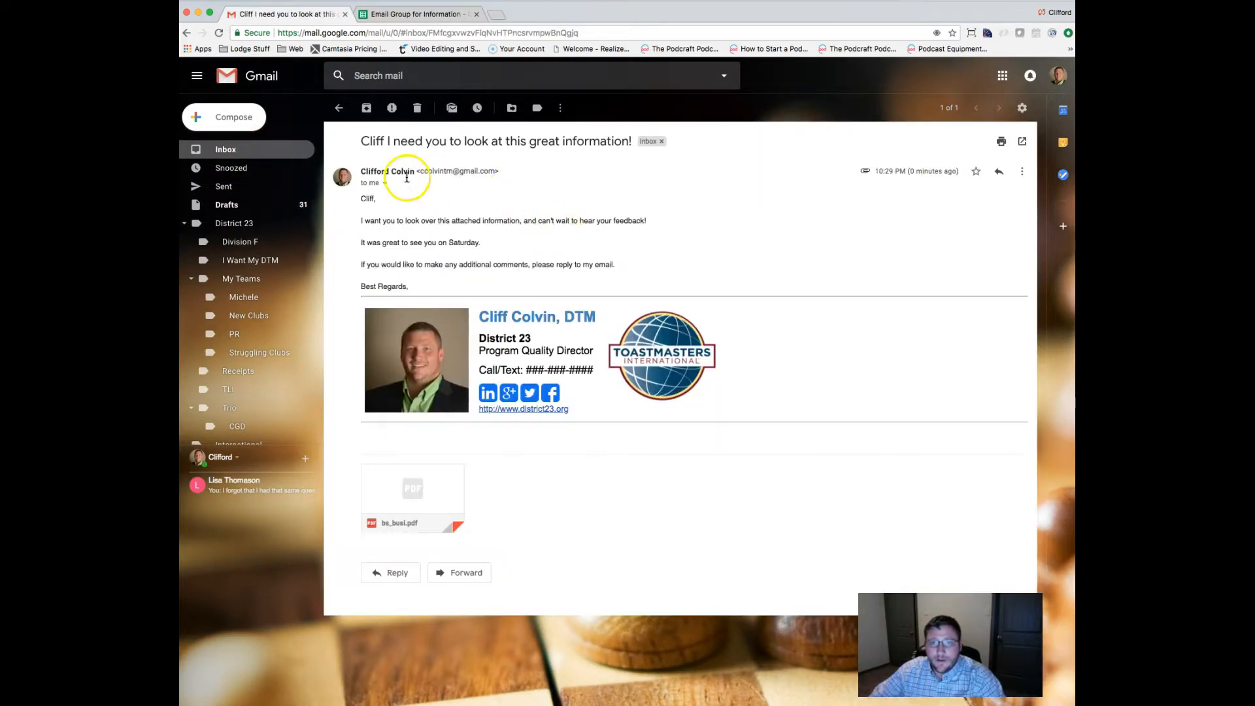
{"action": "left_click", "coordinate": [390, 14]}
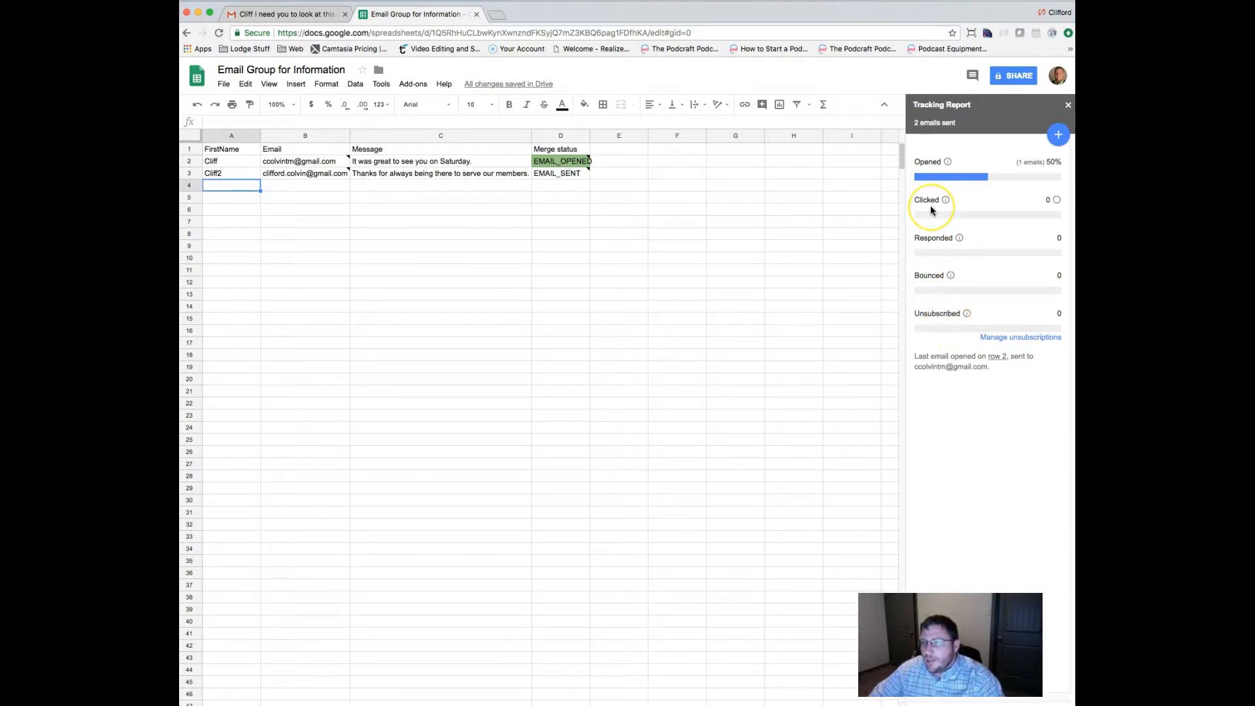
{"action": "left_click", "coordinate": [959, 209]}
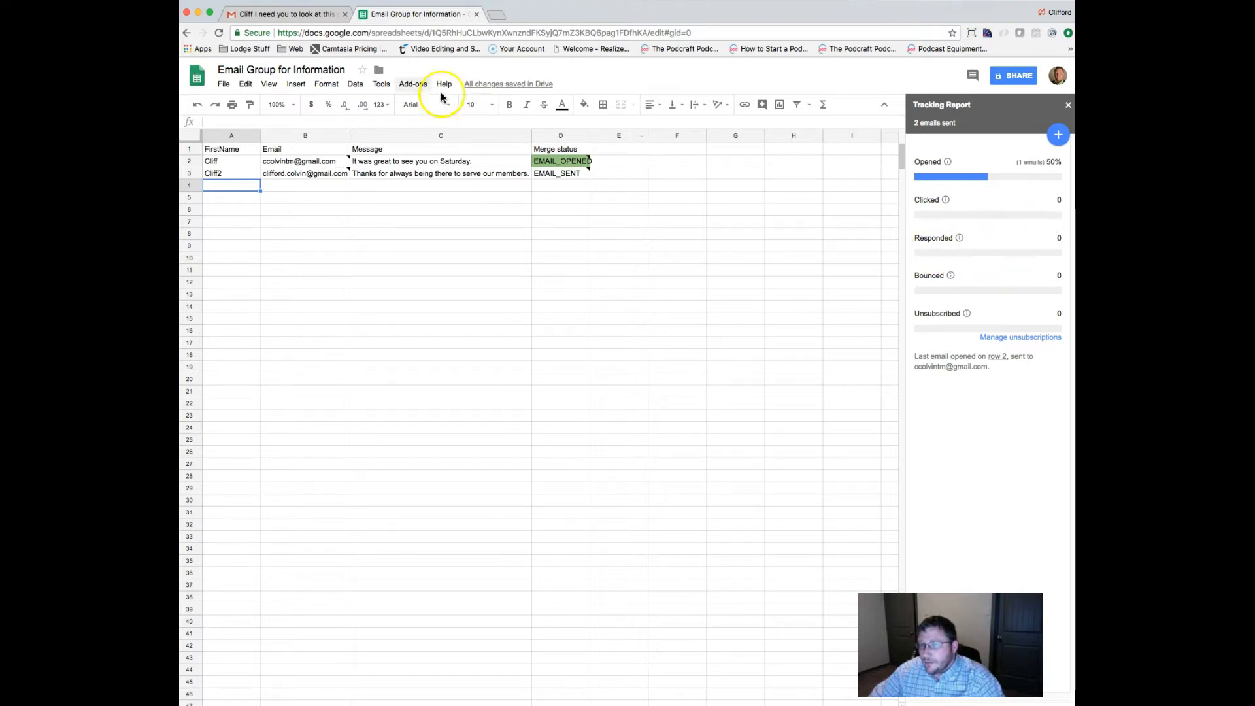
{"action": "left_click", "coordinate": [284, 14]}
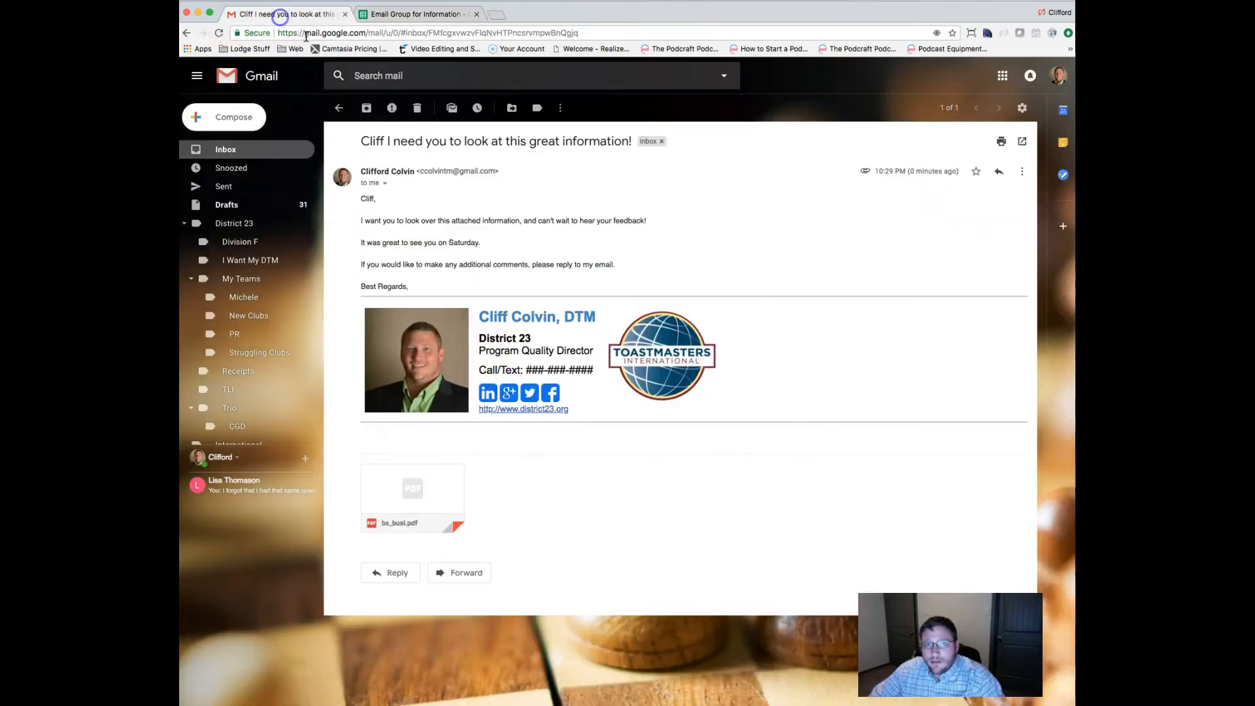
Follow the district23.org link, close that site, and check the click registered in the sheet.
{"action": "left_click", "coordinate": [502, 410]}
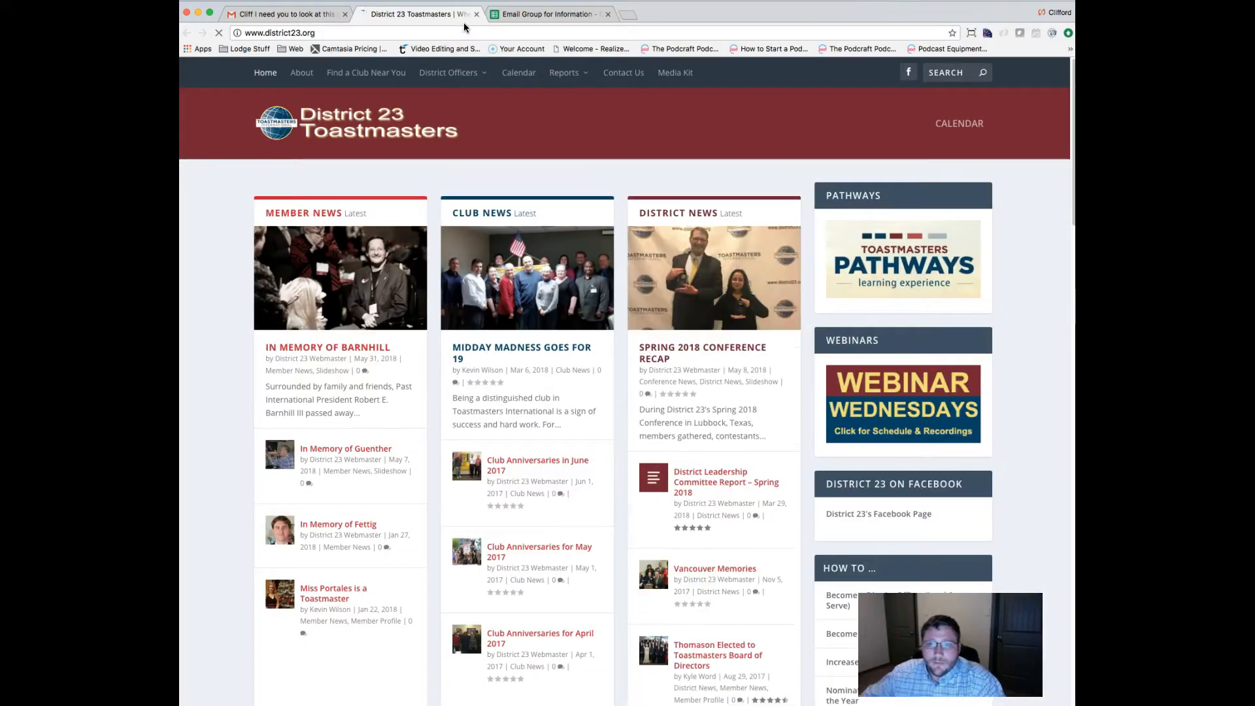
{"action": "left_click", "coordinate": [476, 14]}
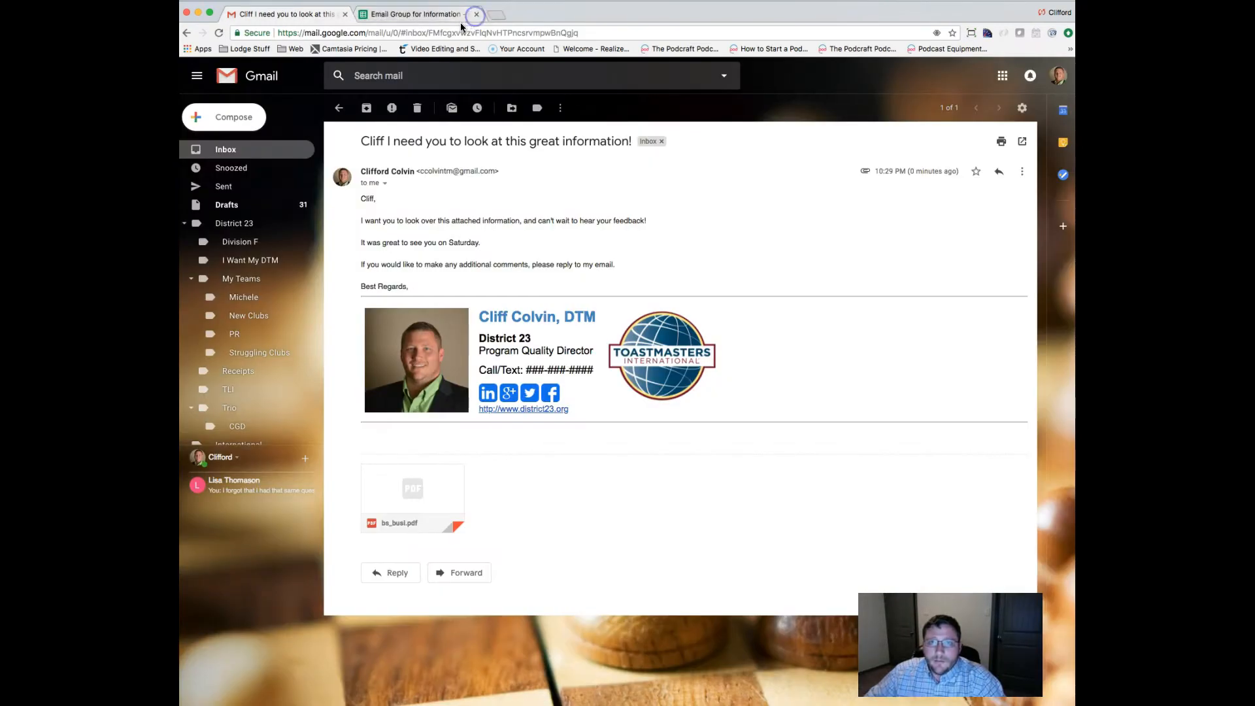
{"action": "left_click", "coordinate": [442, 14]}
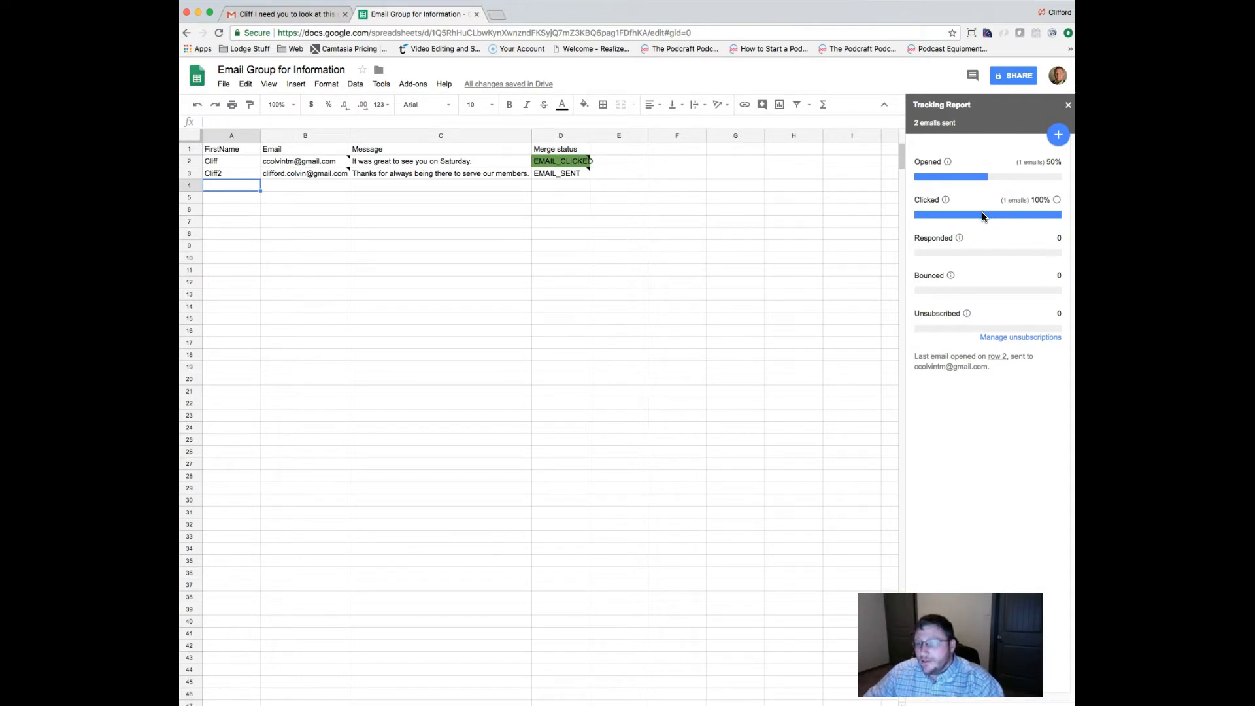
{"action": "left_click", "coordinate": [289, 13]}
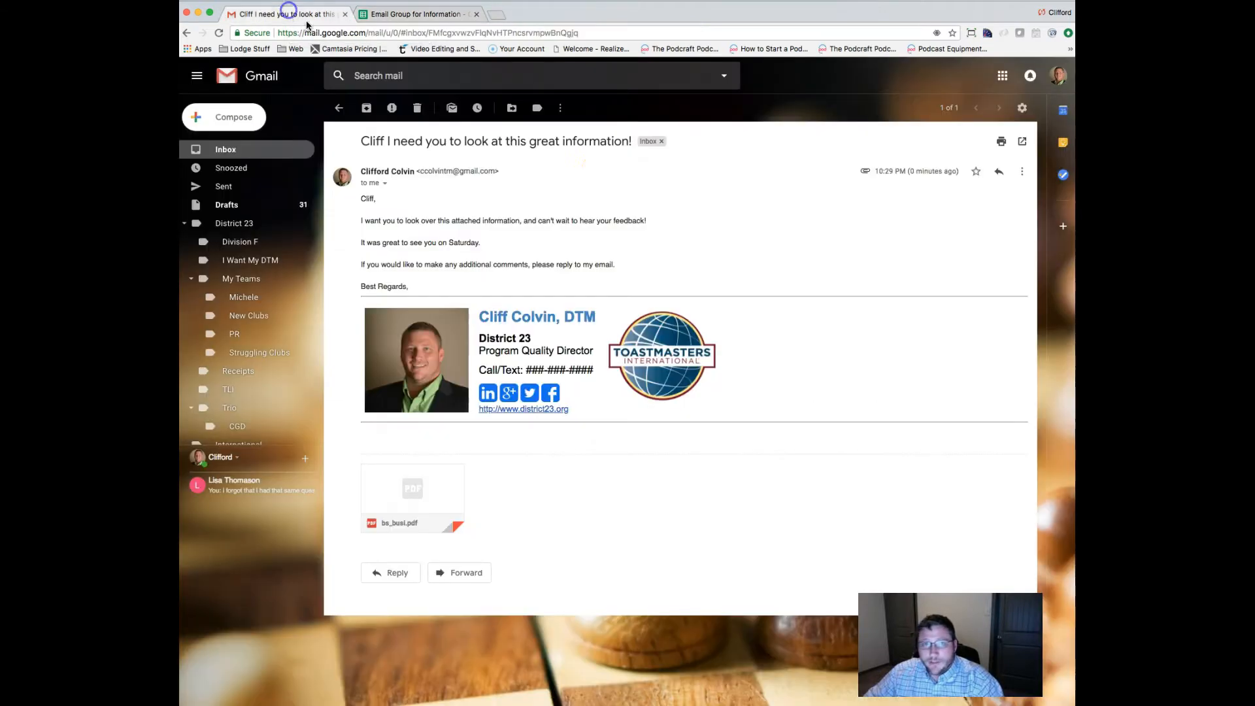
Reply 'I really appreciate the email, and look forward to the presentation.' and send, archiving the conversation.
{"action": "left_click", "coordinate": [994, 176]}
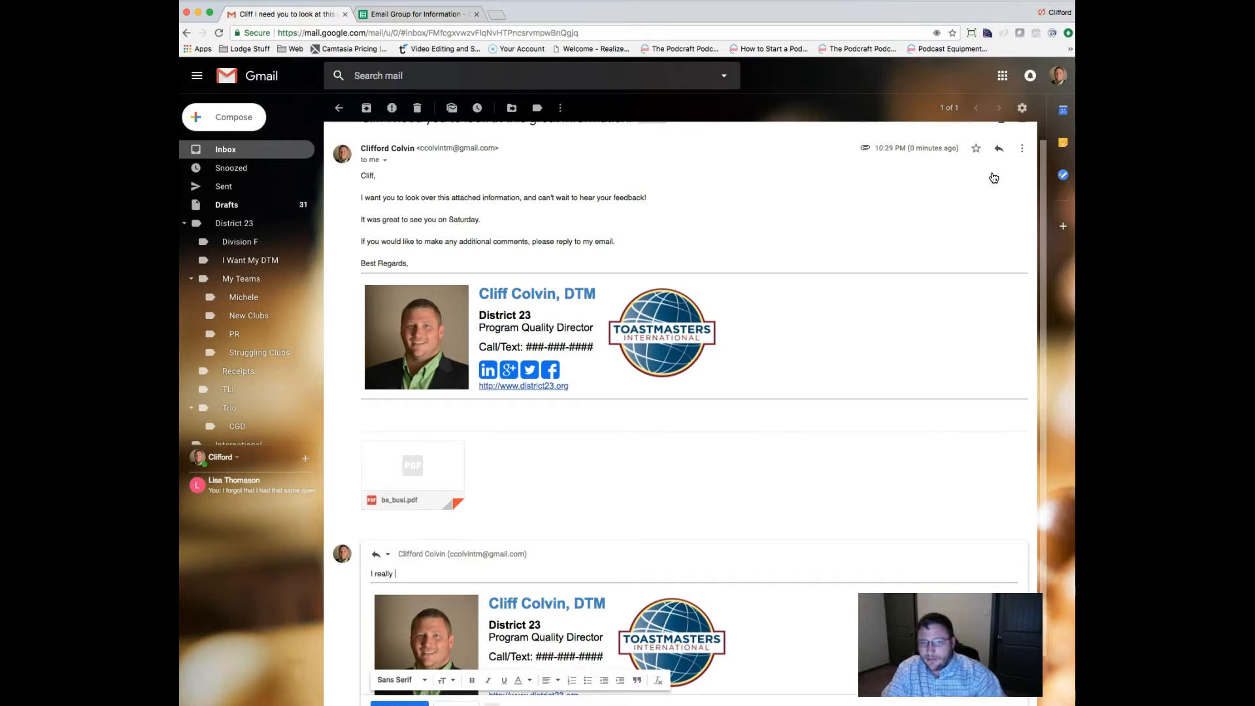
{"action": "type", "text": "I really apprecaite the"}
{"action": "key", "text": "BackSpace"}
{"action": "key", "text": "BackSpace"}
{"action": "key", "text": "BackSpace"}
{"action": "key", "text": "BackSpace"}
{"action": "type", "text": "ate the email, and "}
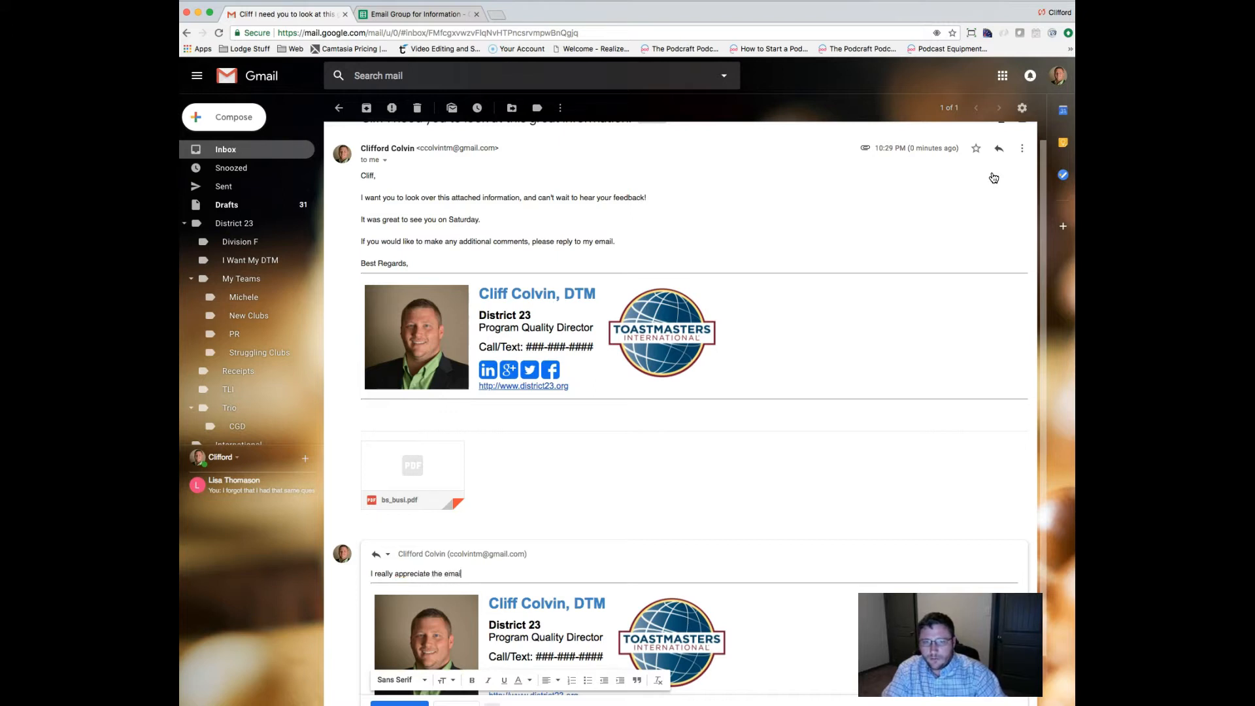
{"action": "type", "text": "look forward to the presentation."}
{"action": "key", "text": "Tab"}
{"action": "key", "text": "Return"}
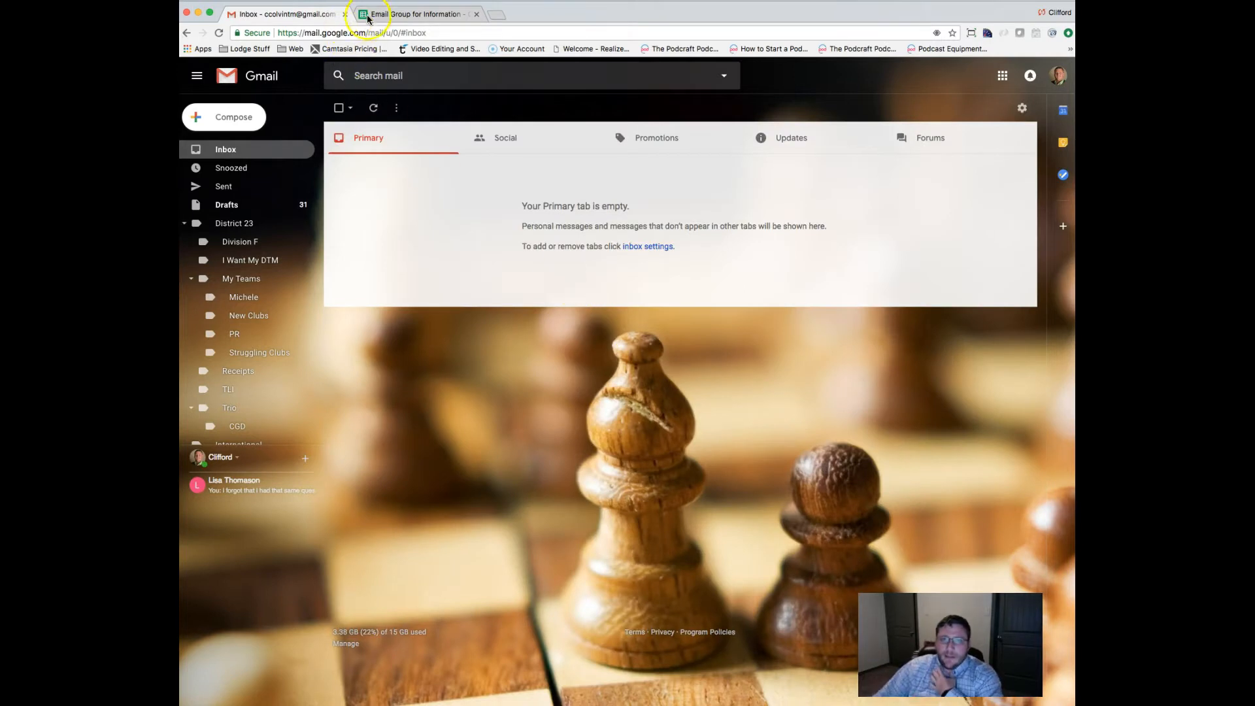
Check cell D2's note in the recipient sheet showing row 2's RESPONDED timestamp.
{"action": "left_click", "coordinate": [368, 16]}
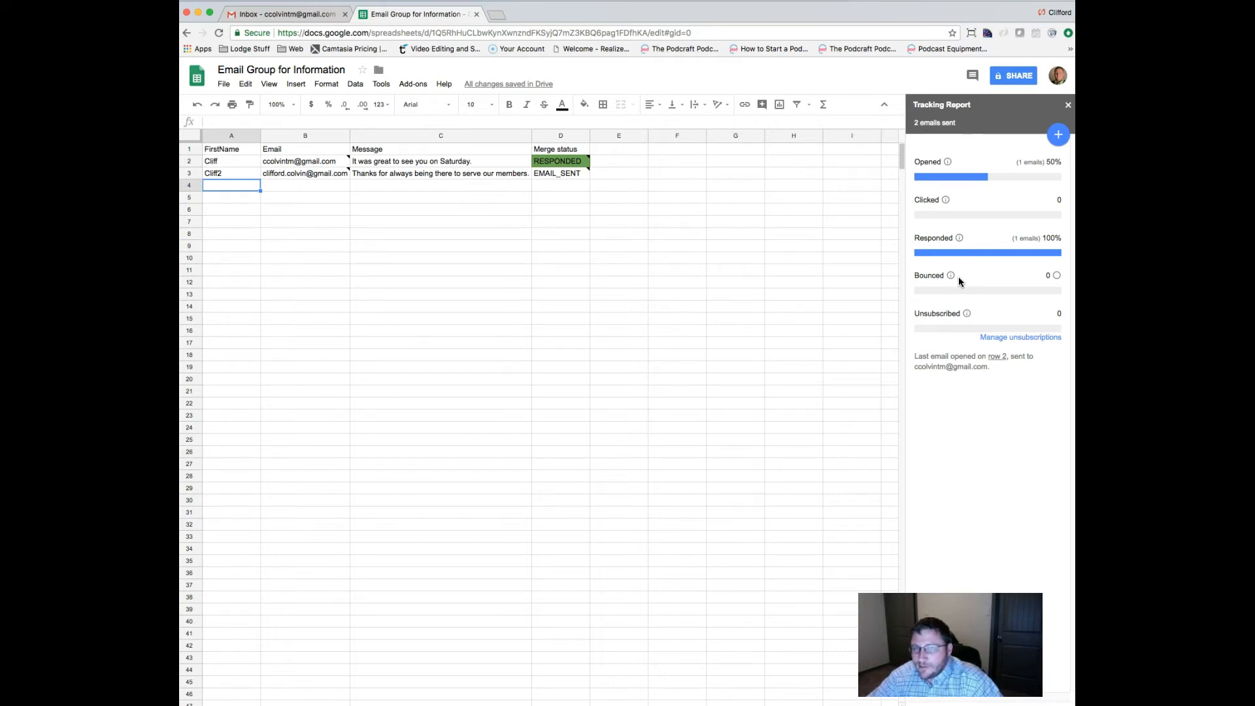
{"action": "left_click", "coordinate": [565, 161]}
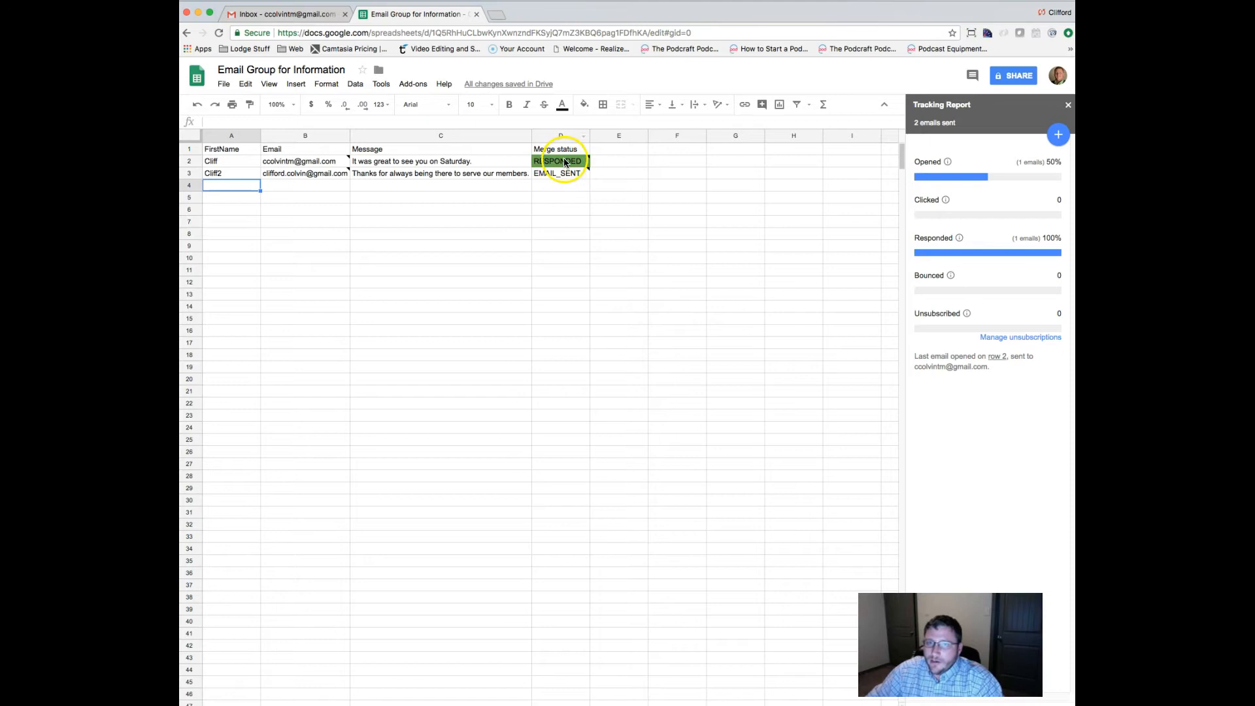
{"action": "left_click_drag", "start_coordinate": [633, 163], "coordinate": [726, 163]}
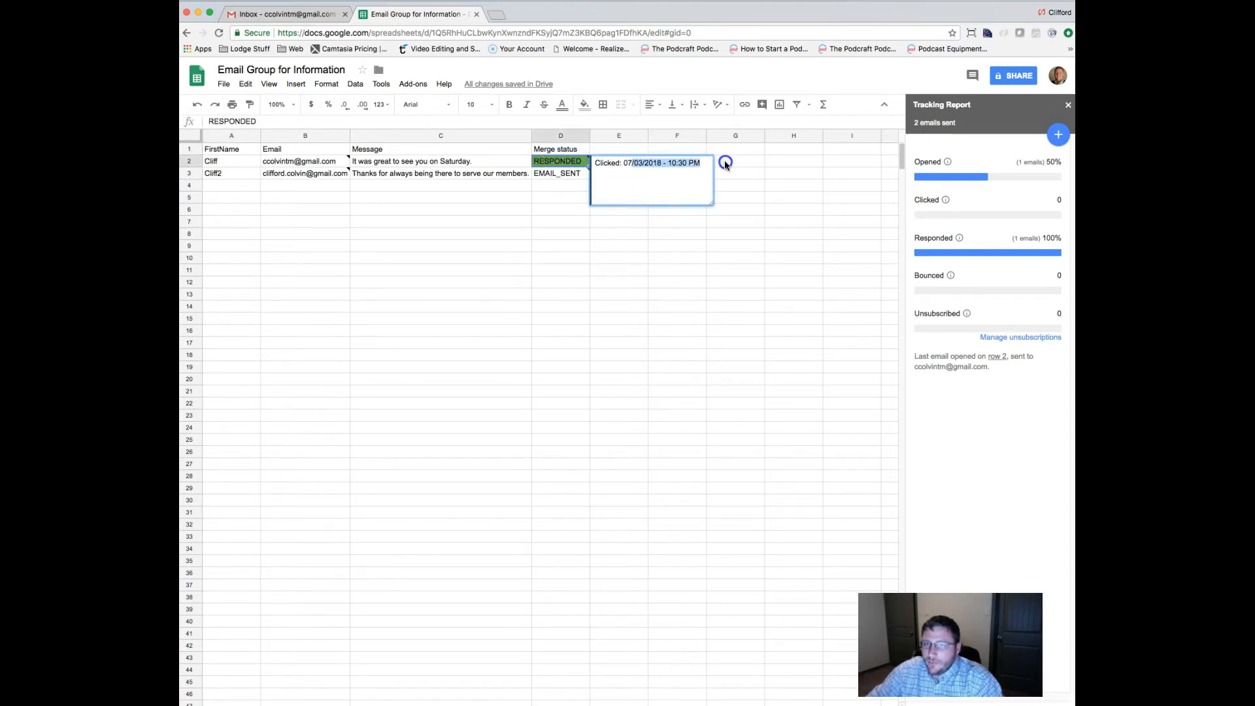
{"action": "left_click", "coordinate": [726, 164]}
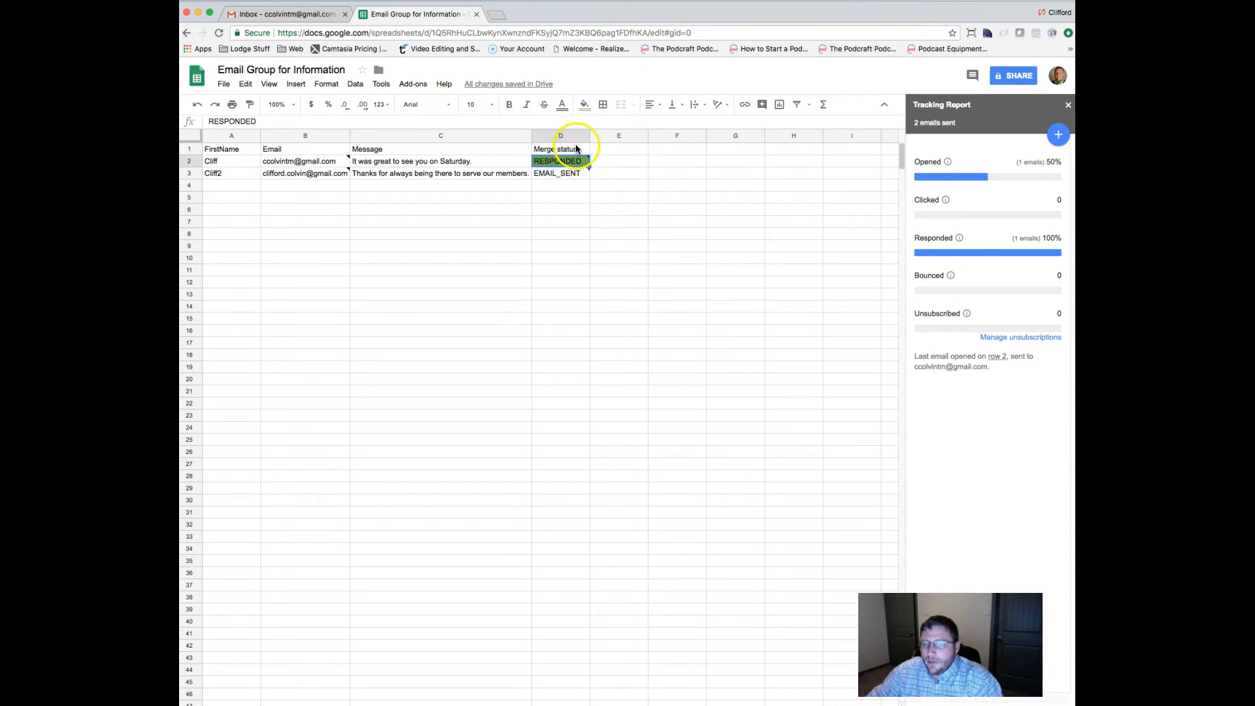
{"action": "mouse_move", "coordinate": [575, 161]}
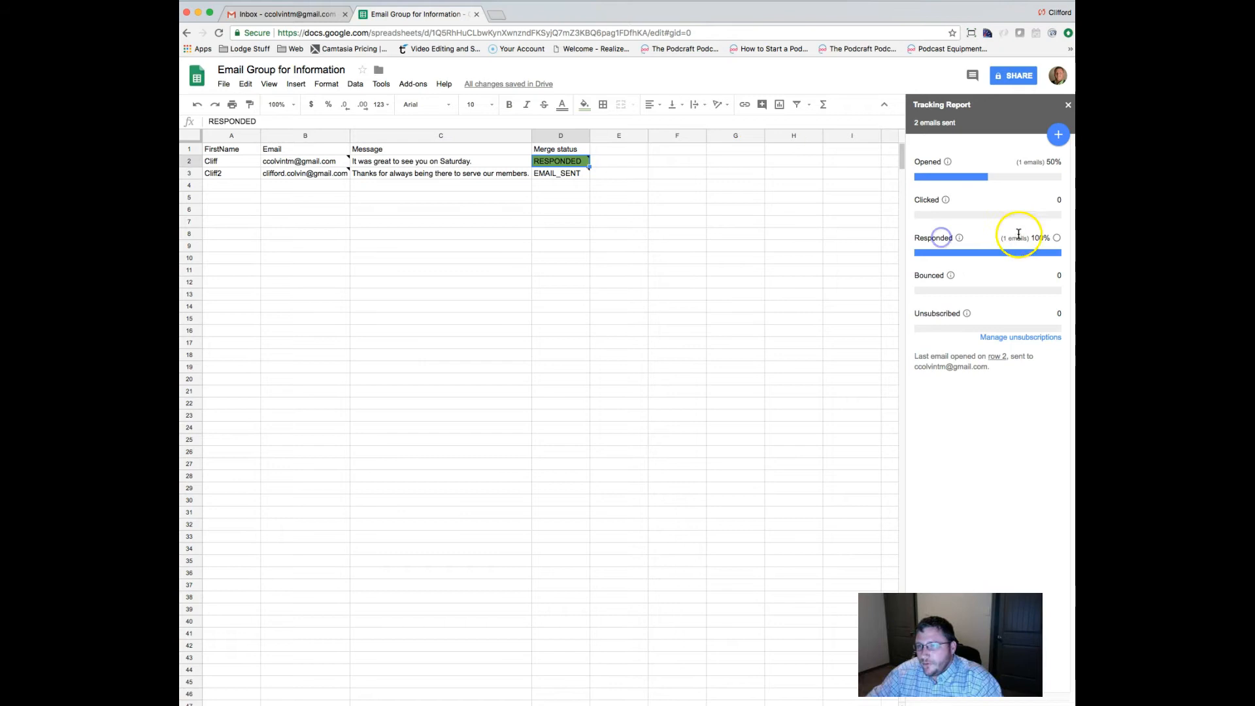
Filter the sheet to responders only, then clear the filter to show all recipients.
{"action": "left_click", "coordinate": [1058, 240]}
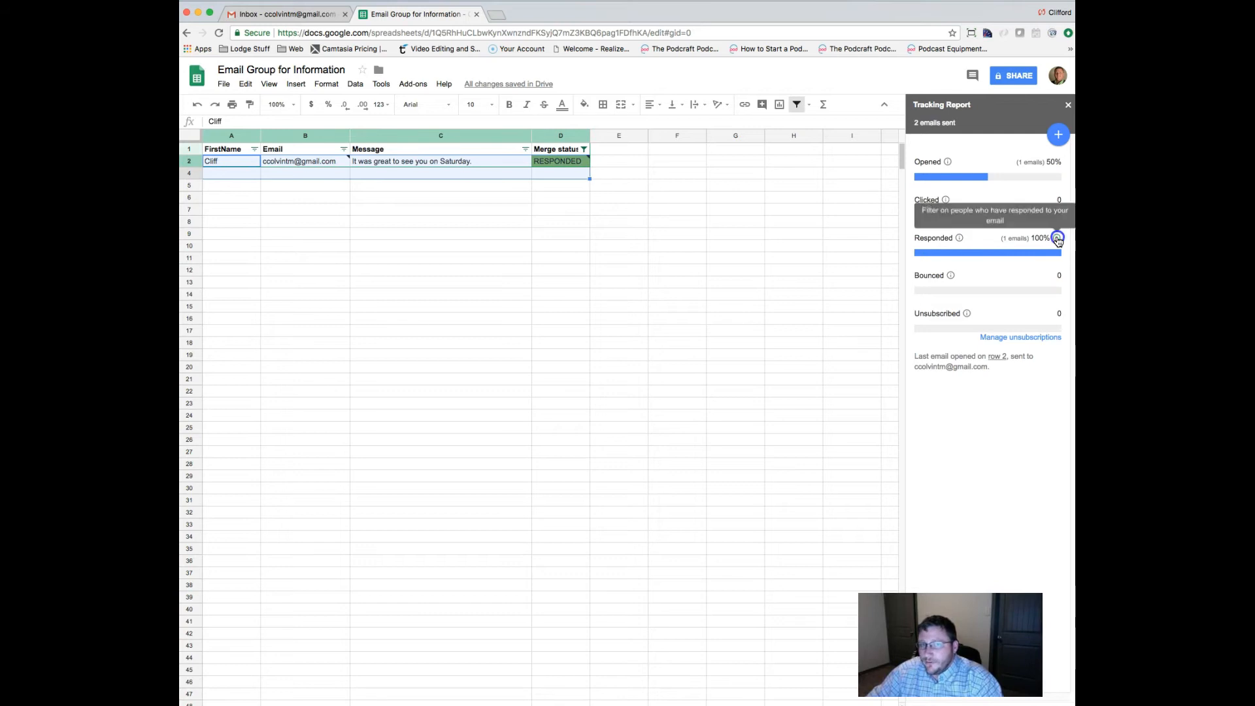
{"action": "left_click", "coordinate": [1060, 202]}
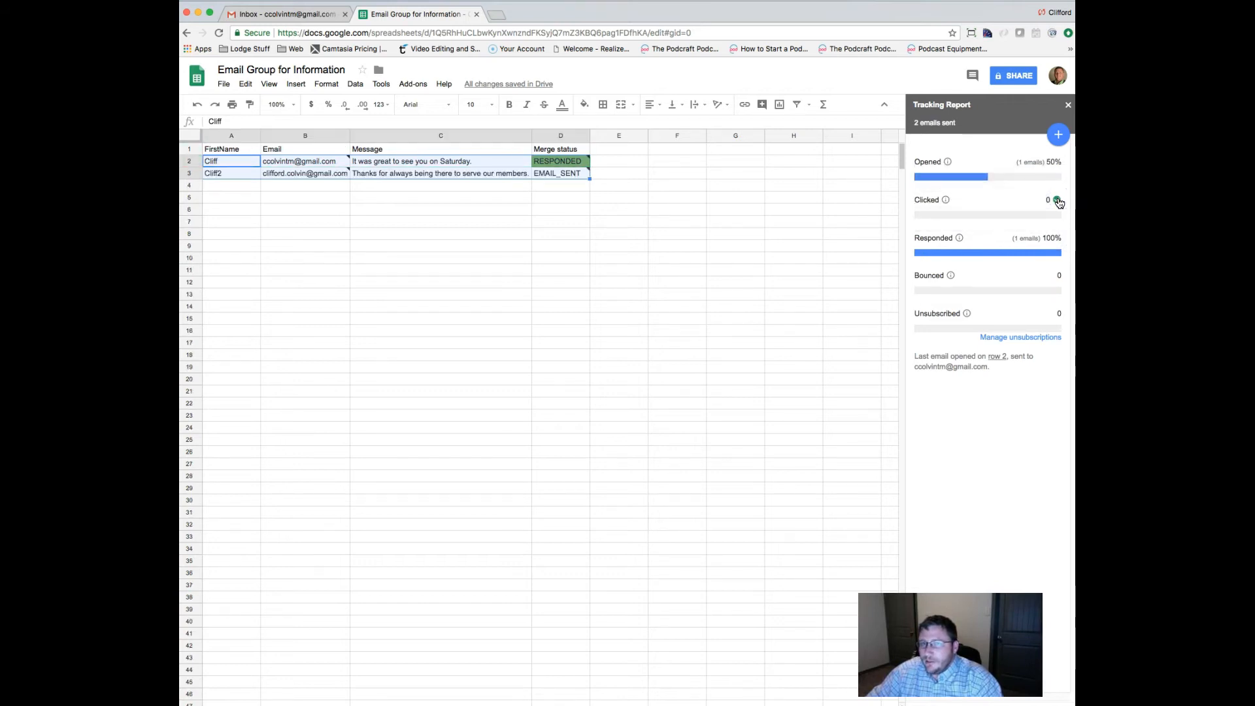
{"action": "left_click", "coordinate": [1059, 202]}
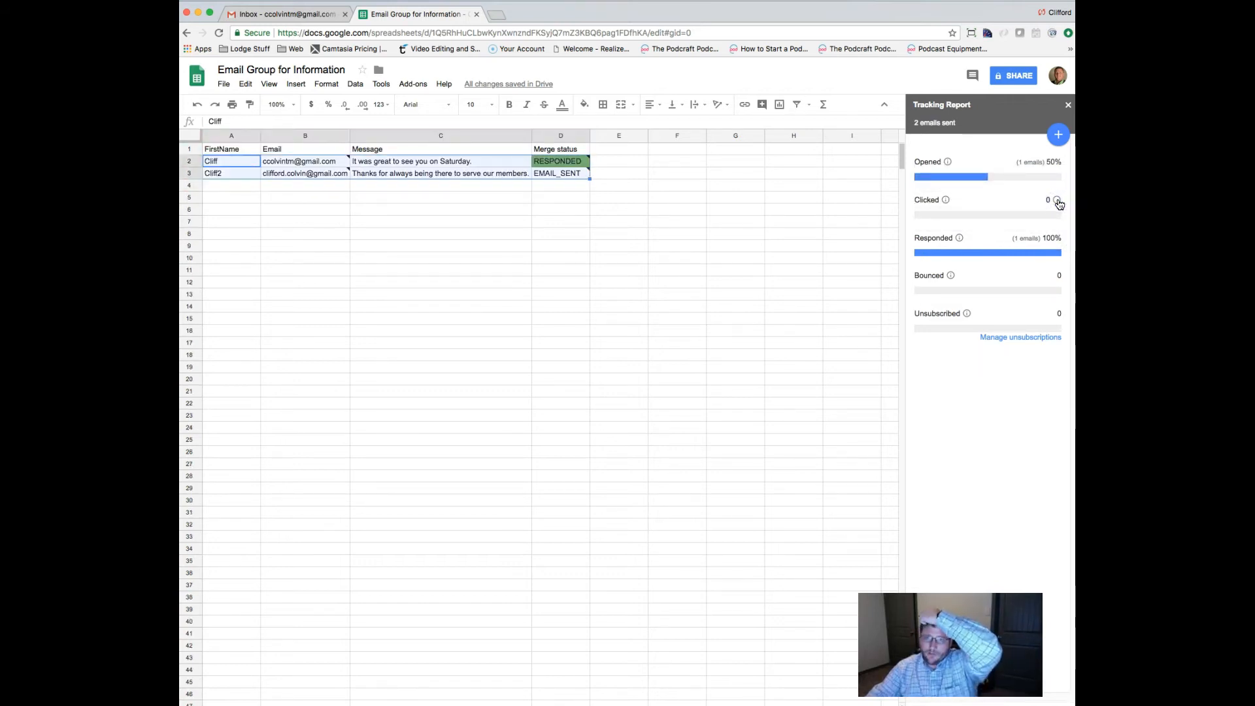
{"action": "left_click", "coordinate": [1046, 208]}
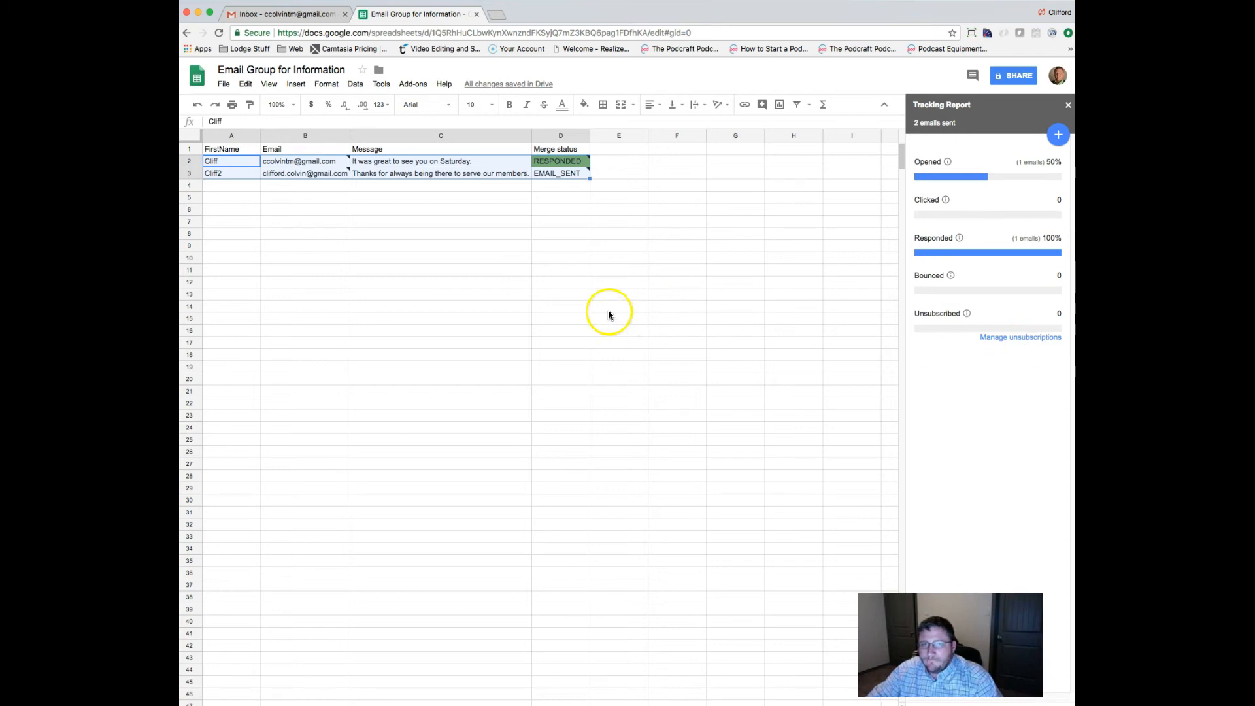
{"action": "left_click", "coordinate": [412, 245]}
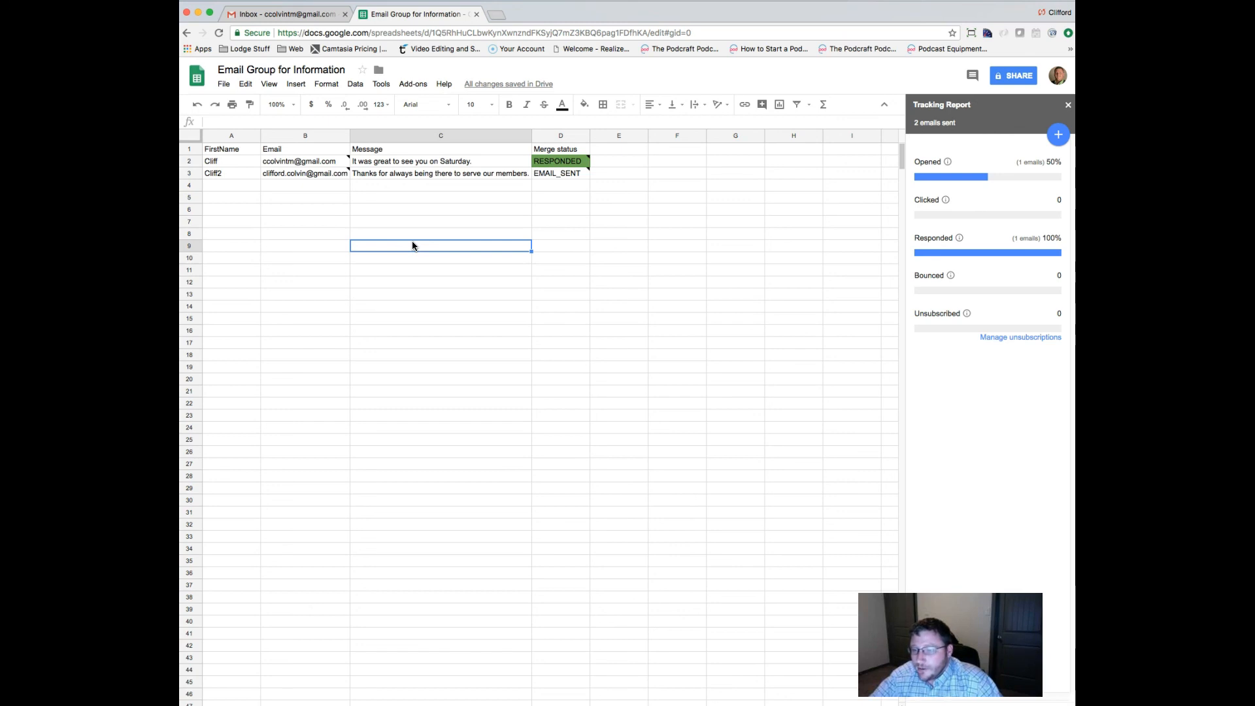
{"action": "left_click", "coordinate": [412, 245]}
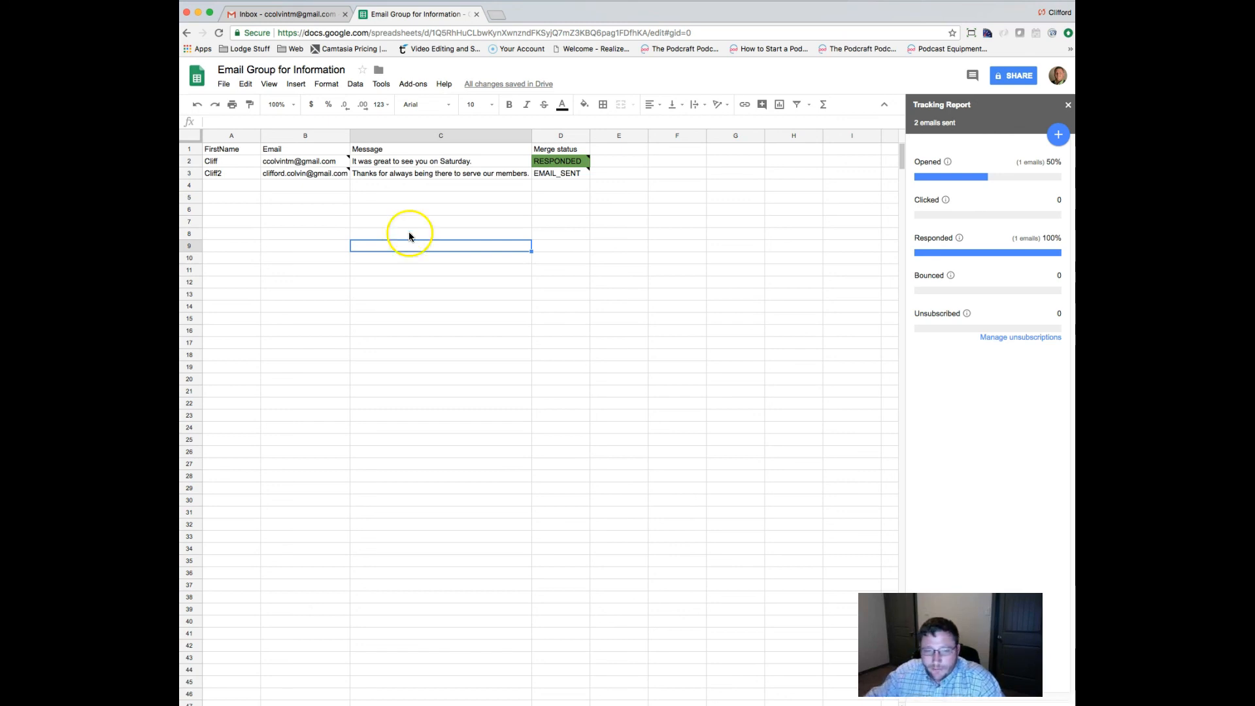